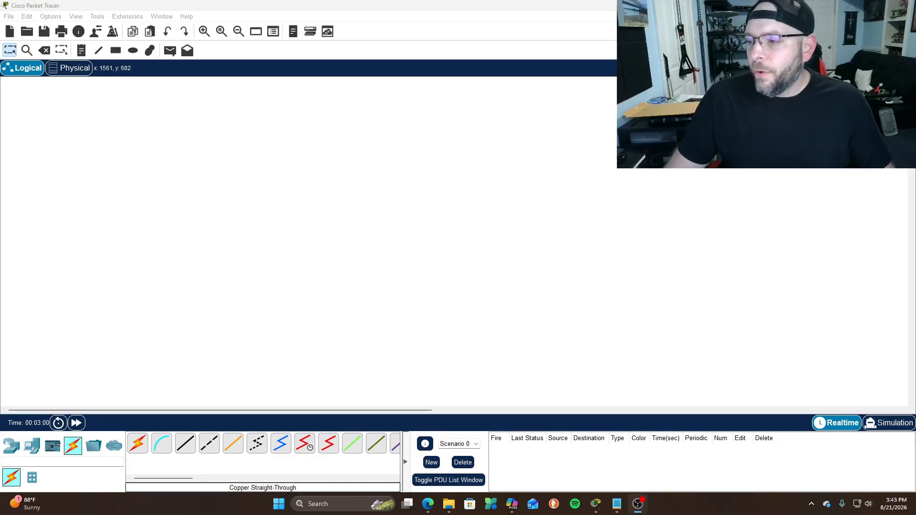
Open the Copilot chat window from the taskbar icon
left_click(512, 503)
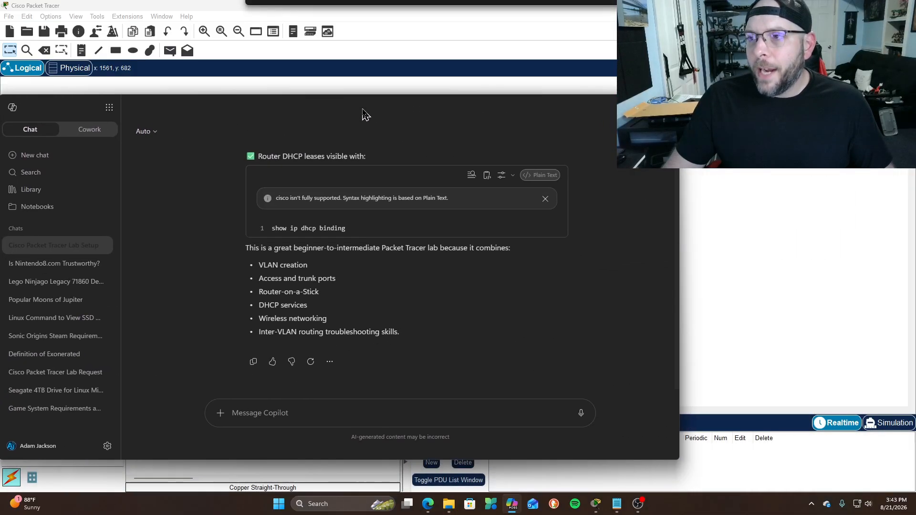
left_click_drag(363, 114, 396, 95)
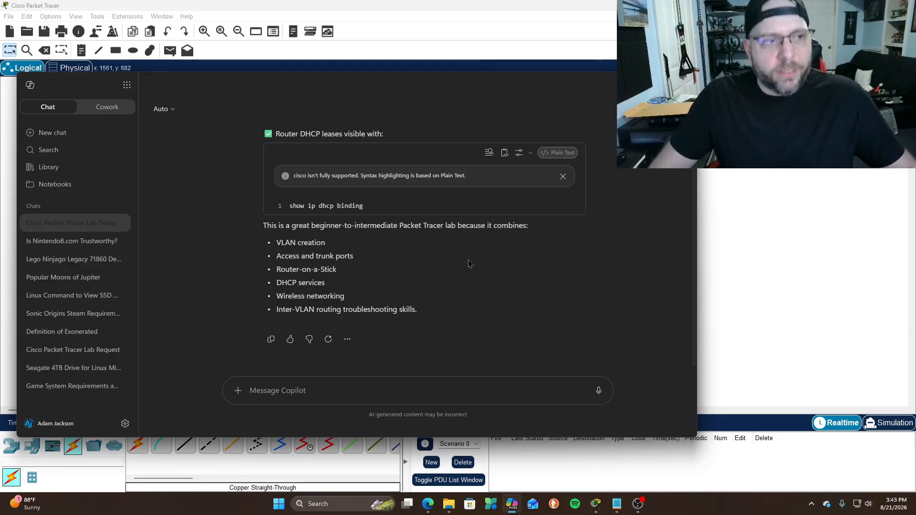
scroll(469, 264, "up", 15)
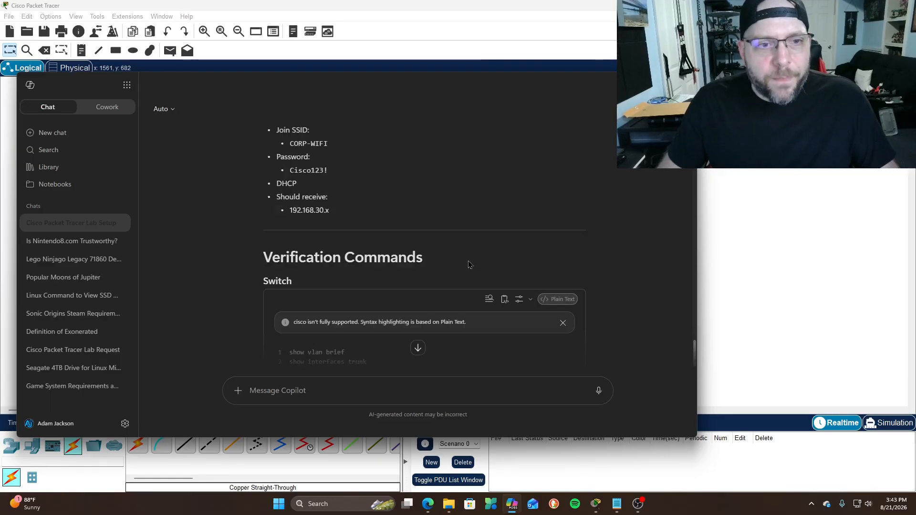
scroll(469, 264, "up", 20)
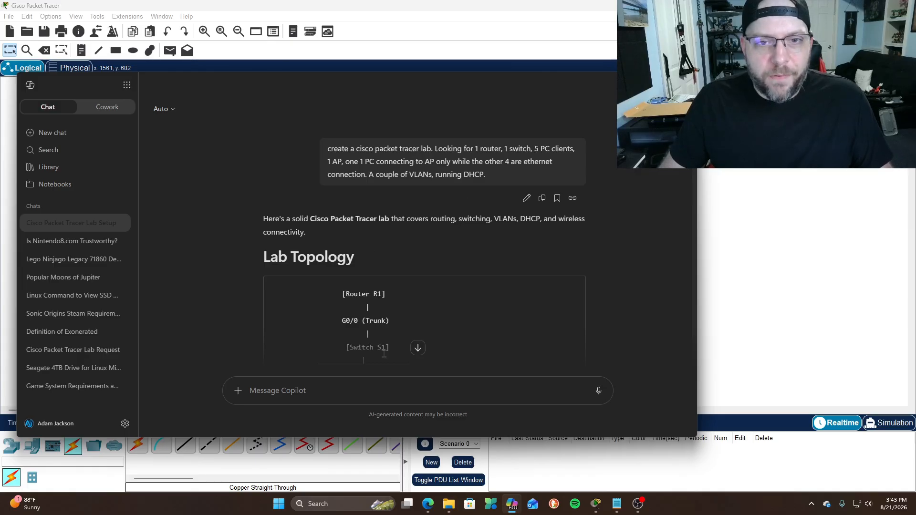
scroll(465, 250, "down", 5)
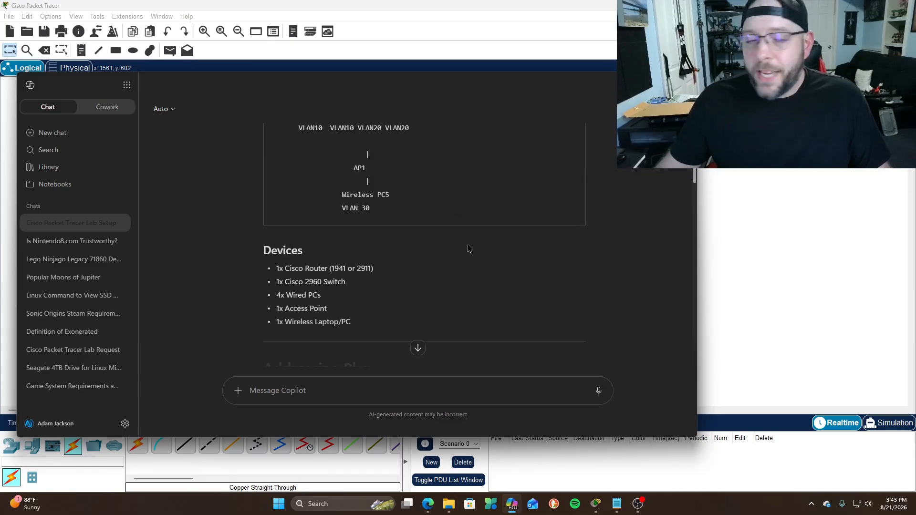
scroll(468, 250, "up", 6)
scroll(456, 251, "down", 2)
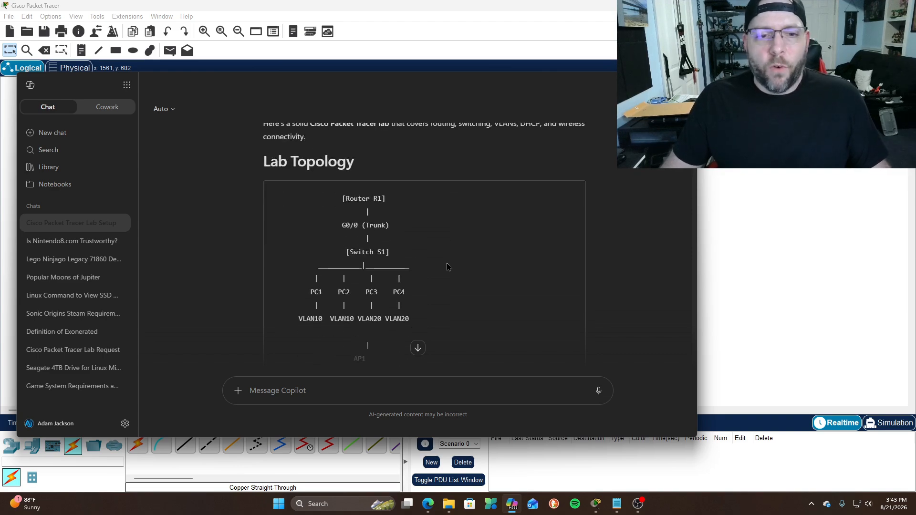
scroll(448, 268, "down", 1)
scroll(390, 319, "down", 1)
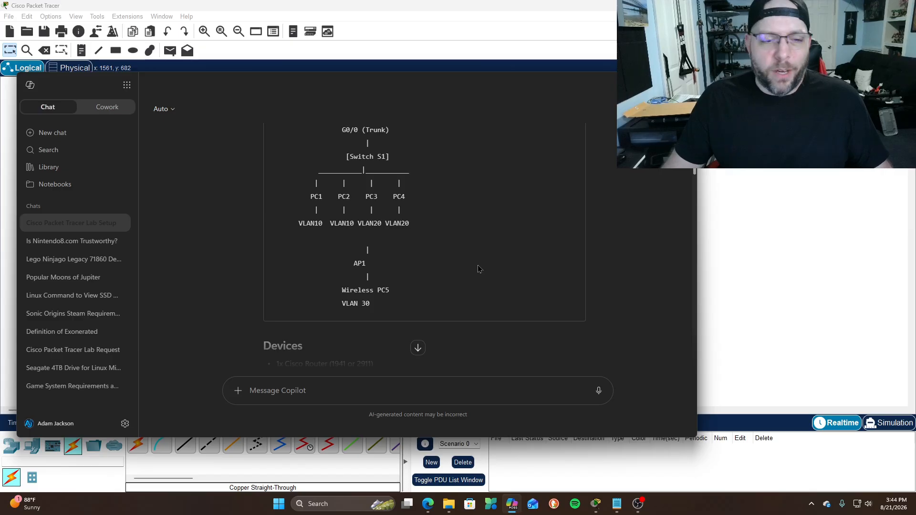
Return to the empty workspace and show the router models such as 4331, 1941 and 2911
left_click(642, 80)
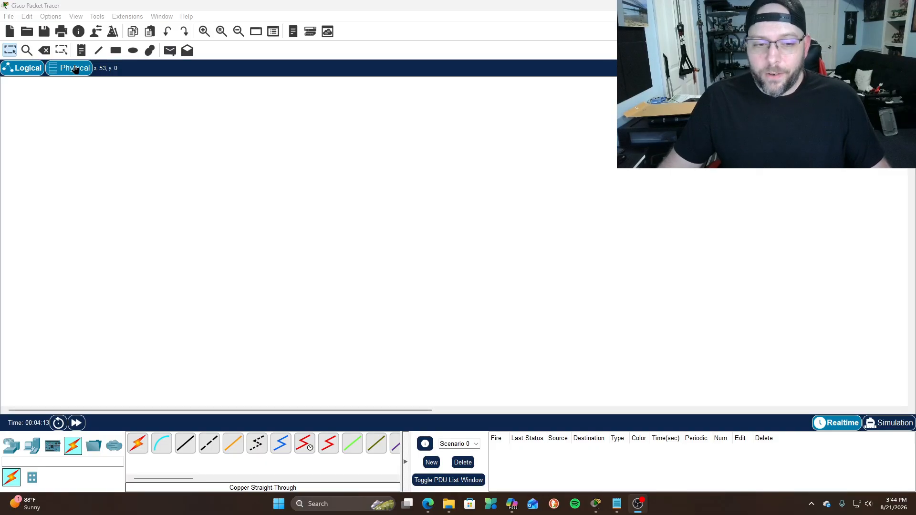
left_click(12, 448)
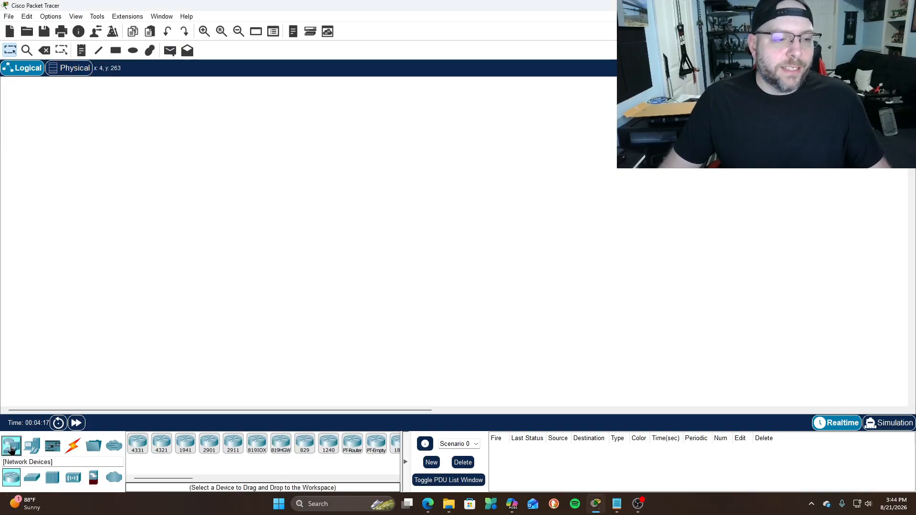
Place a 2911 router and a 2960 switch to its left
left_click(234, 450)
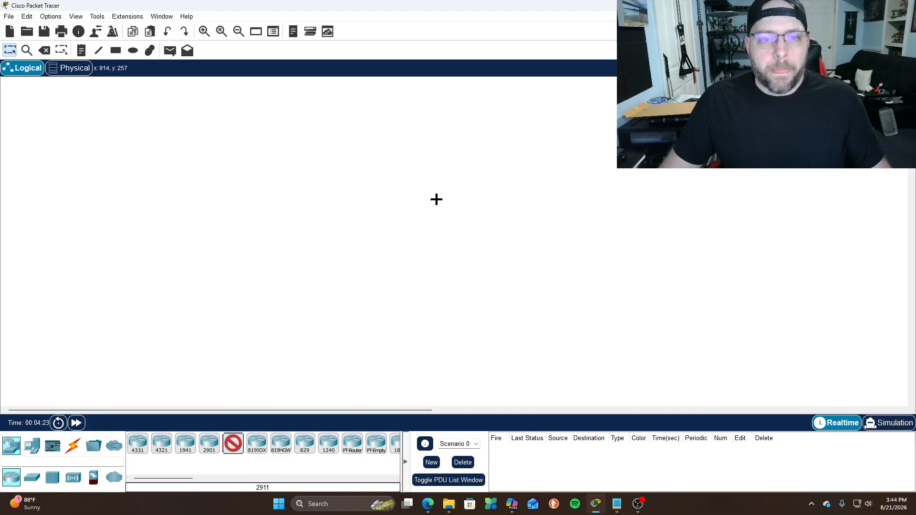
left_click(501, 210)
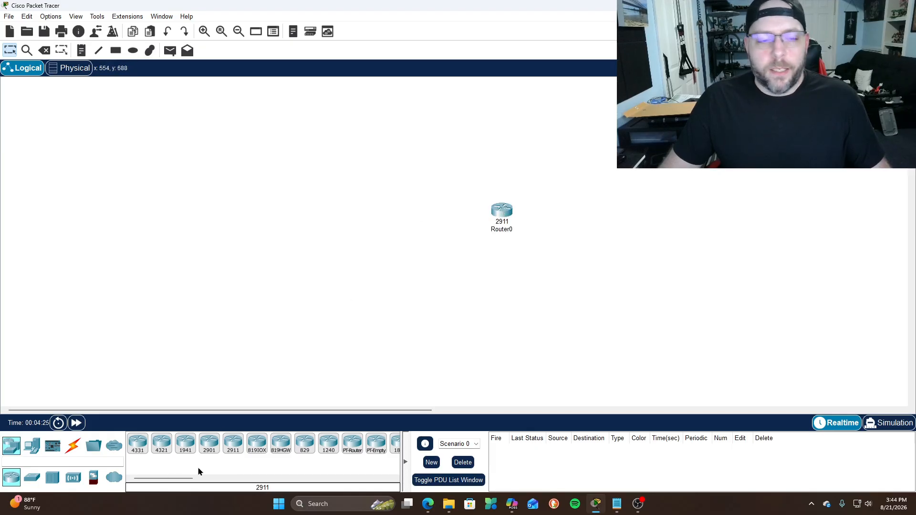
left_click(33, 480)
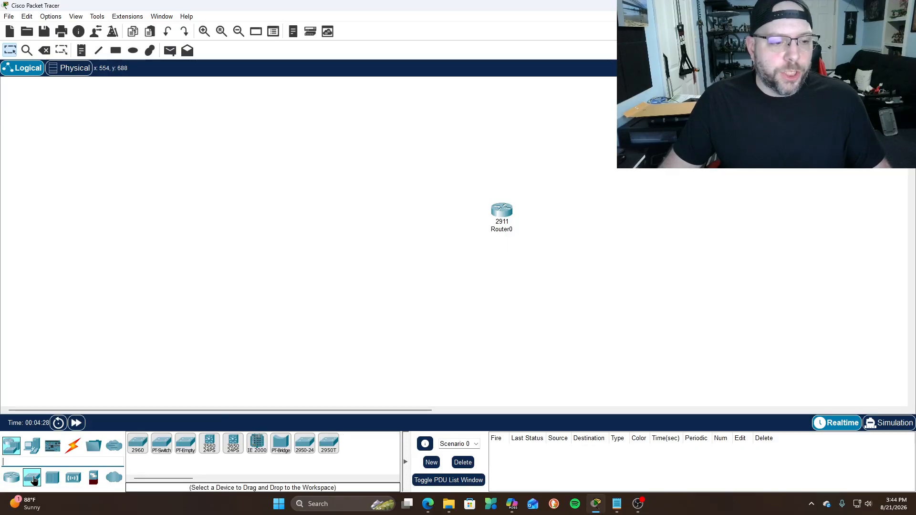
left_click(138, 448)
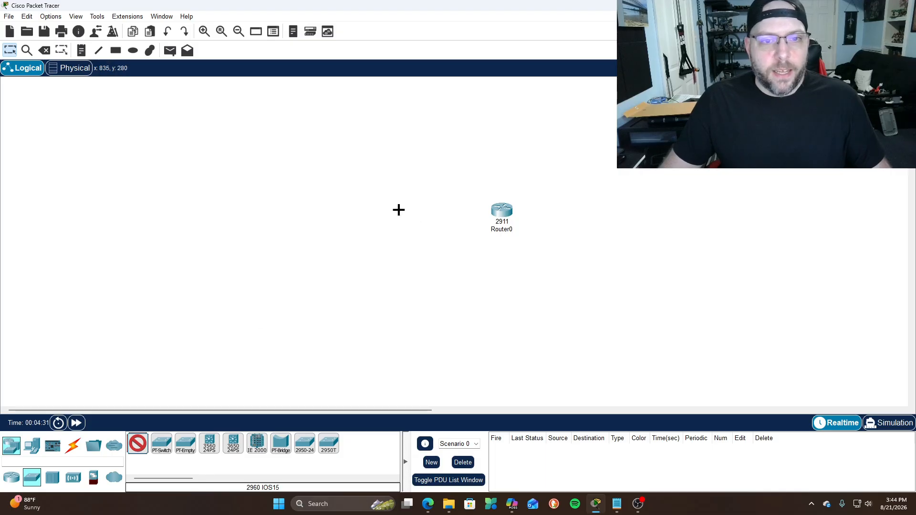
left_click(384, 211)
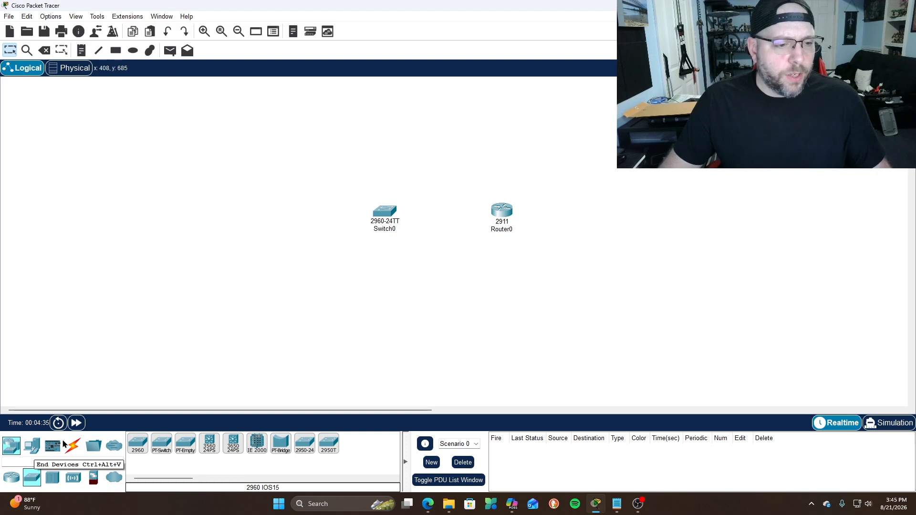
Place four generic PCs, two above and two below-left of the switch, plus a laptop below
left_click(32, 446)
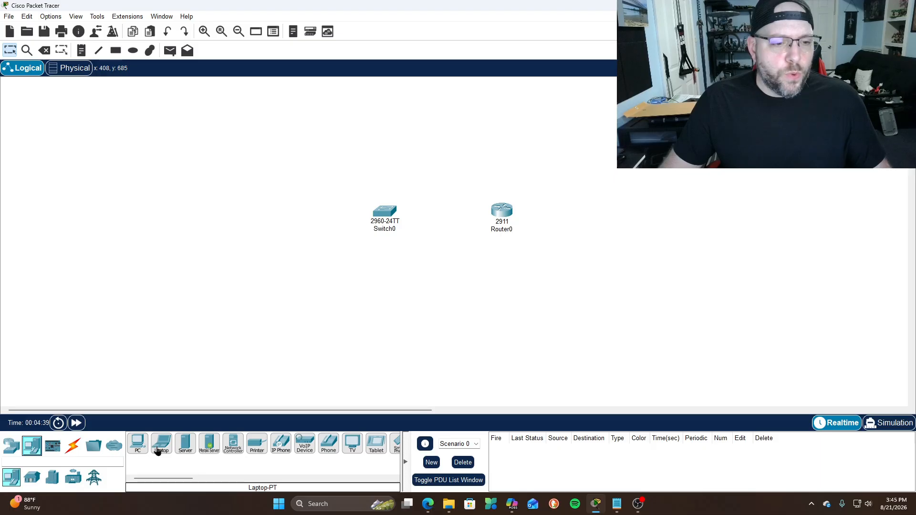
left_click(137, 446)
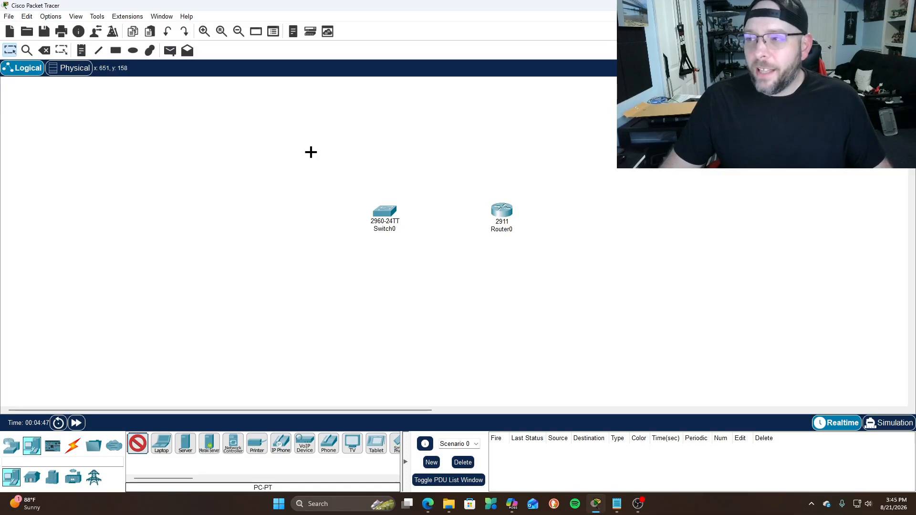
left_click(311, 153)
left_click(137, 445)
left_click(226, 153)
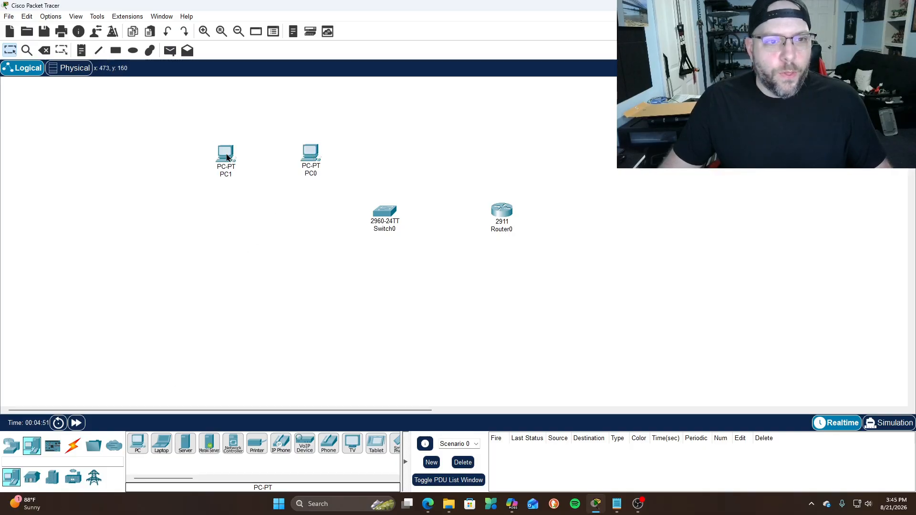
left_click(137, 446)
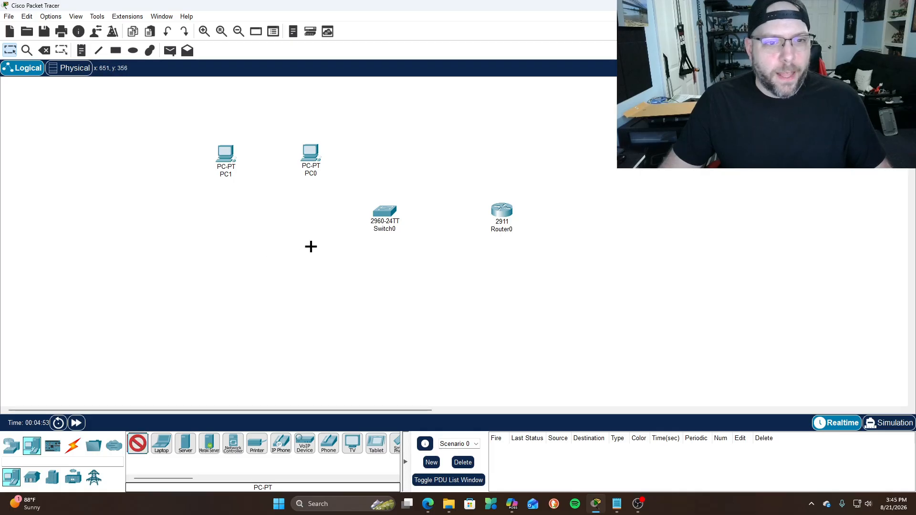
left_click(311, 254)
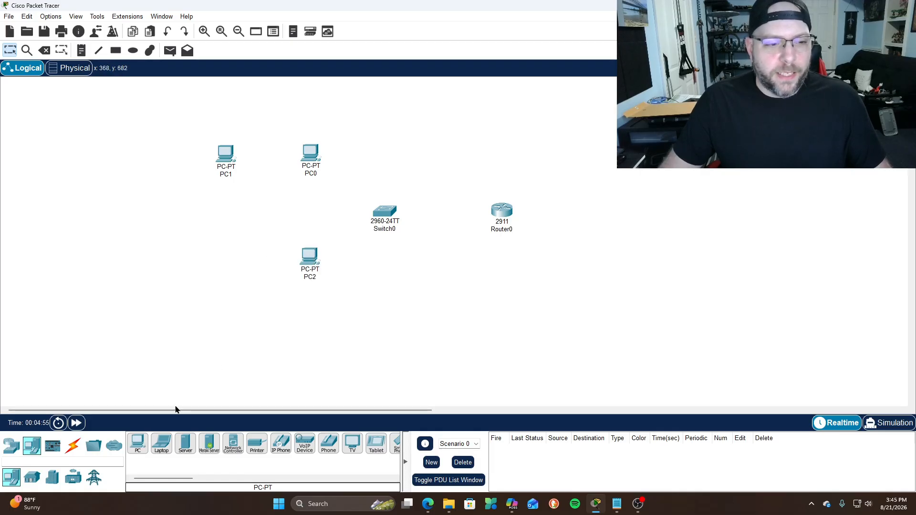
left_click(137, 446)
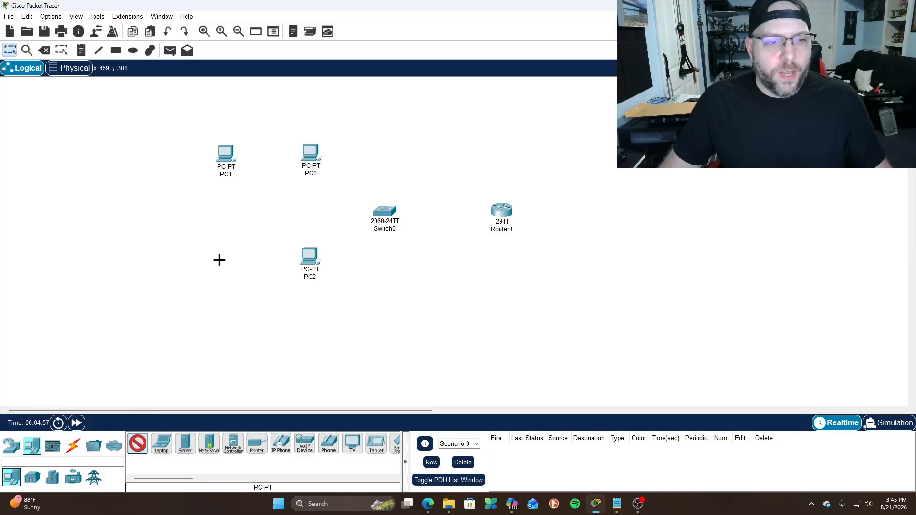
left_click(220, 258)
left_click_drag(225, 266, 227, 261)
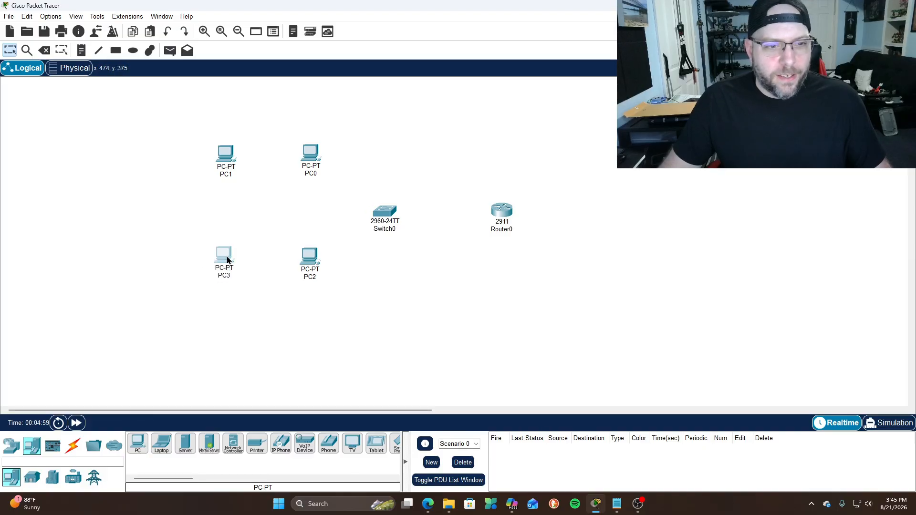
left_click_drag(307, 256, 306, 254)
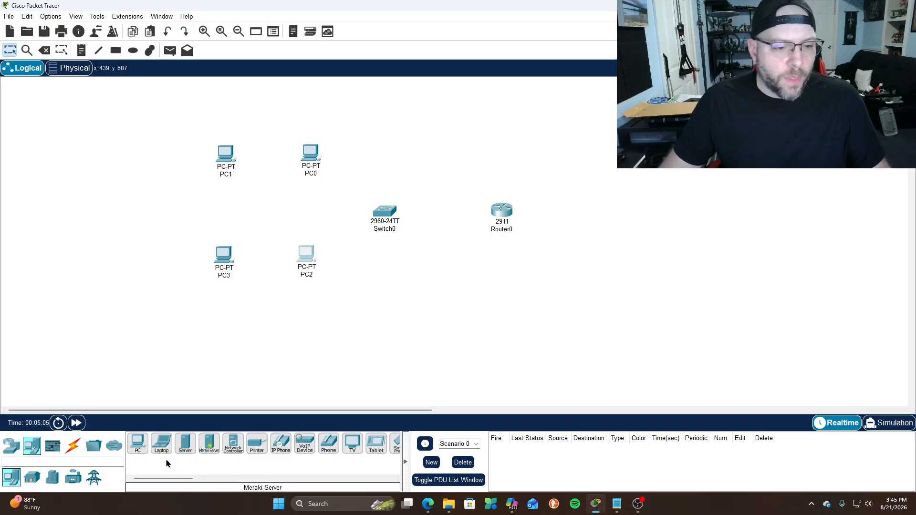
left_click(160, 445)
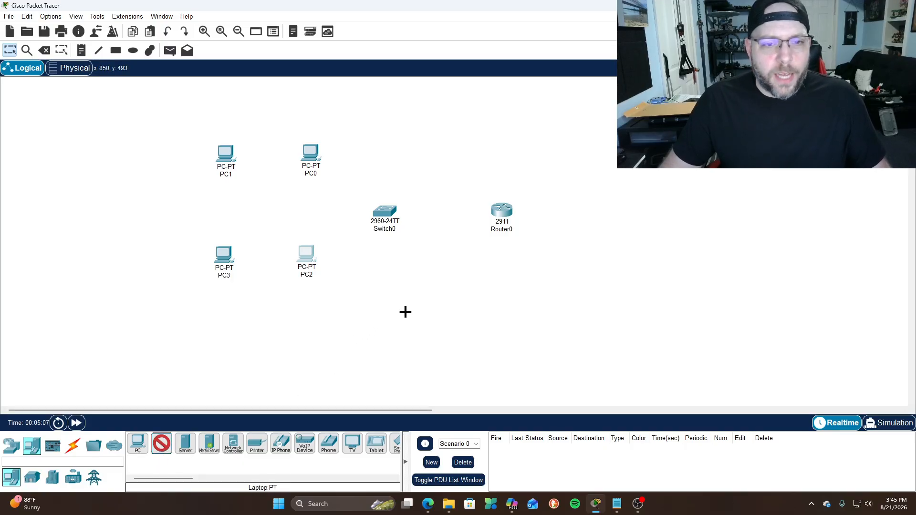
left_click(380, 325)
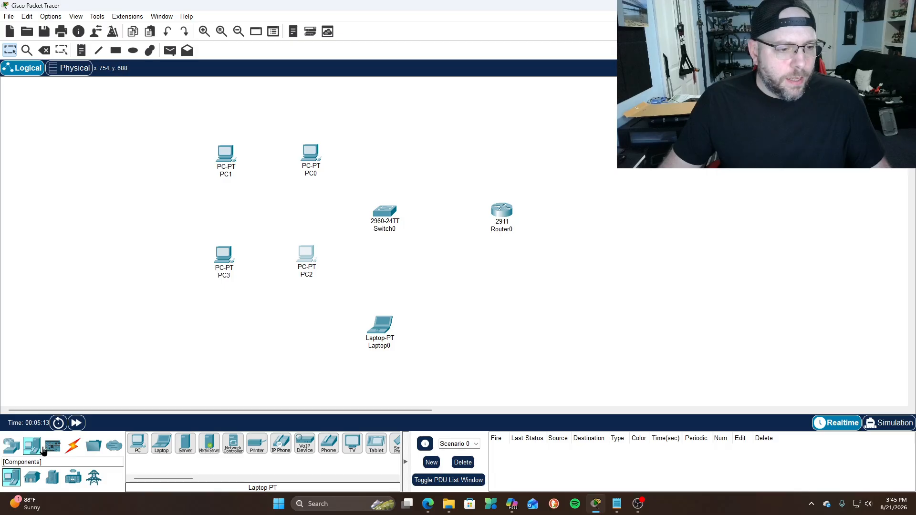
Place an AP-PT access point above Laptop0 and space the two apart vertically
left_click(11, 445)
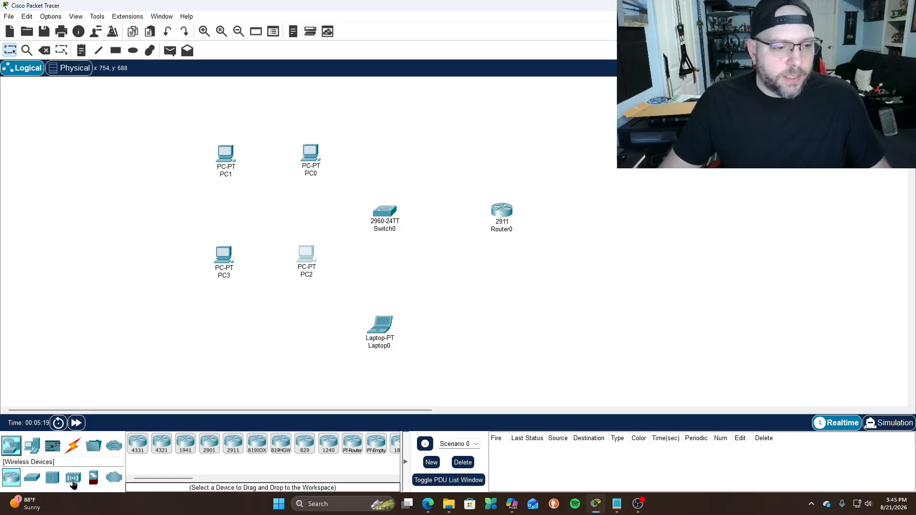
left_click(74, 479)
left_click(304, 444)
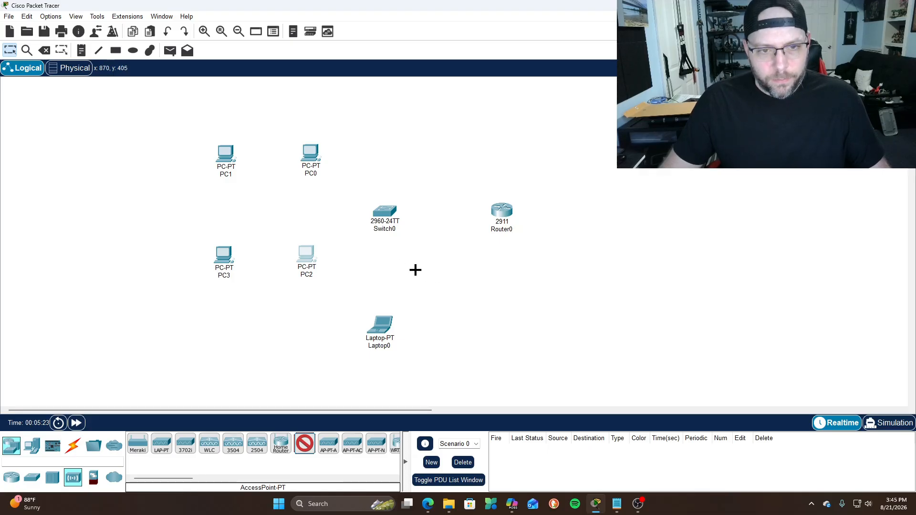
left_click(385, 262)
left_click_drag(382, 322, 380, 342)
left_click_drag(384, 264, 380, 282)
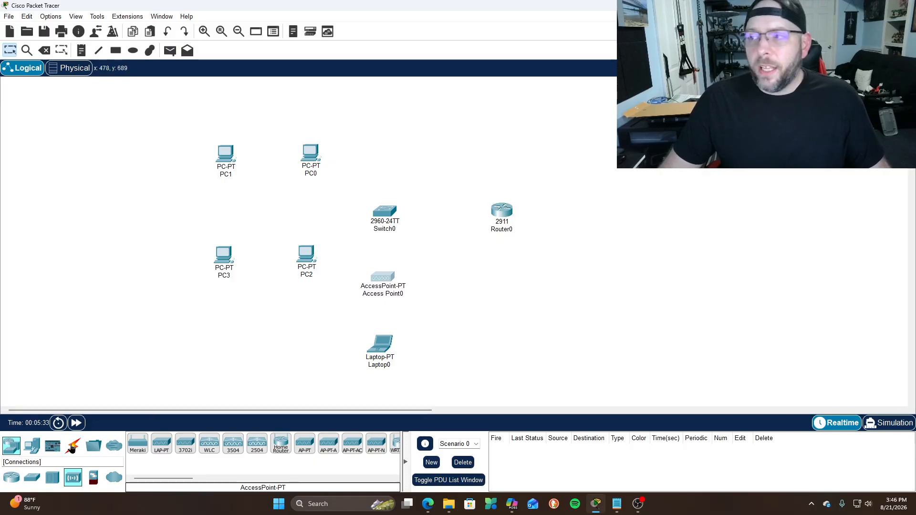
left_click(69, 450)
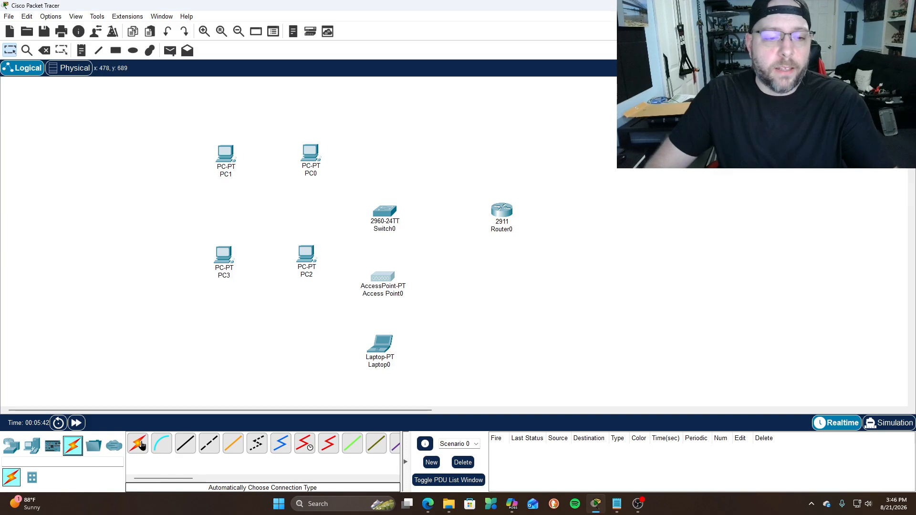
Link Router0 GigabitEthernet0/0 to Switch0 GigabitEthernet0/1 with a copper straight-through cable
left_click(184, 448)
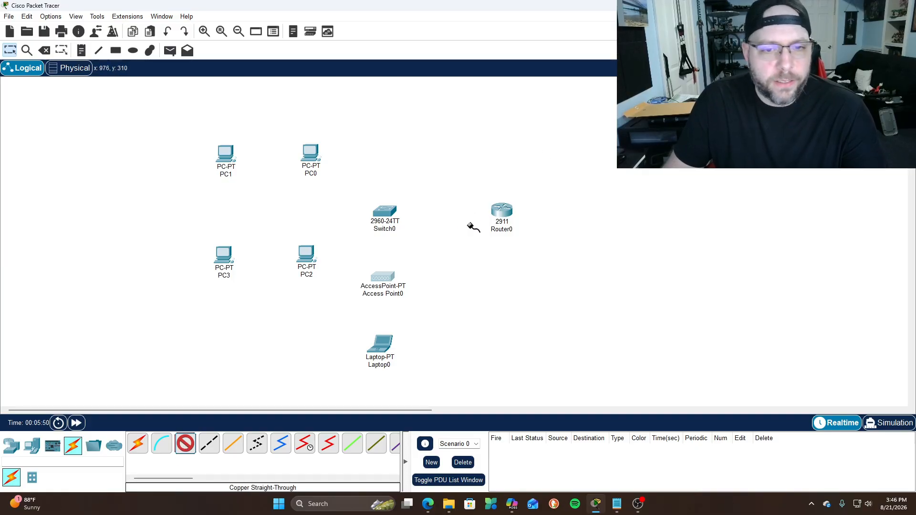
left_click(497, 214)
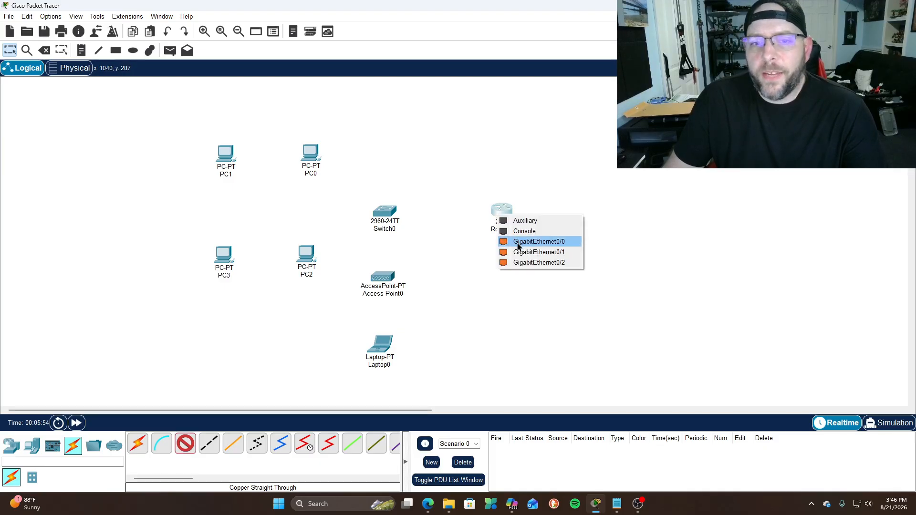
left_click(519, 243)
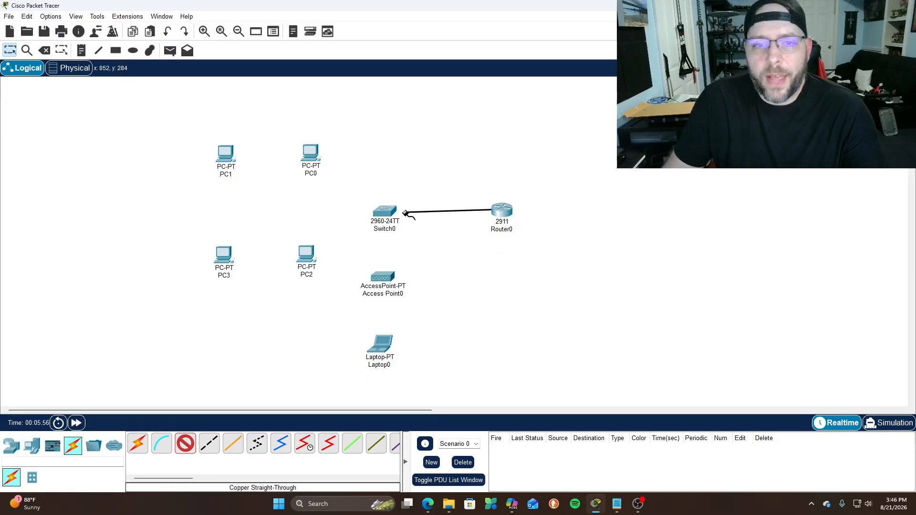
left_click(389, 214)
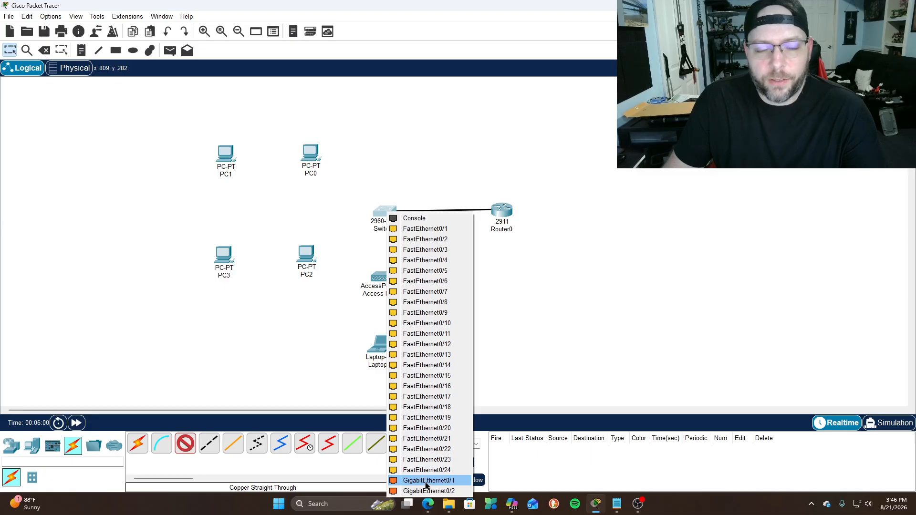
left_click(426, 481)
left_click_drag(511, 211, 514, 210)
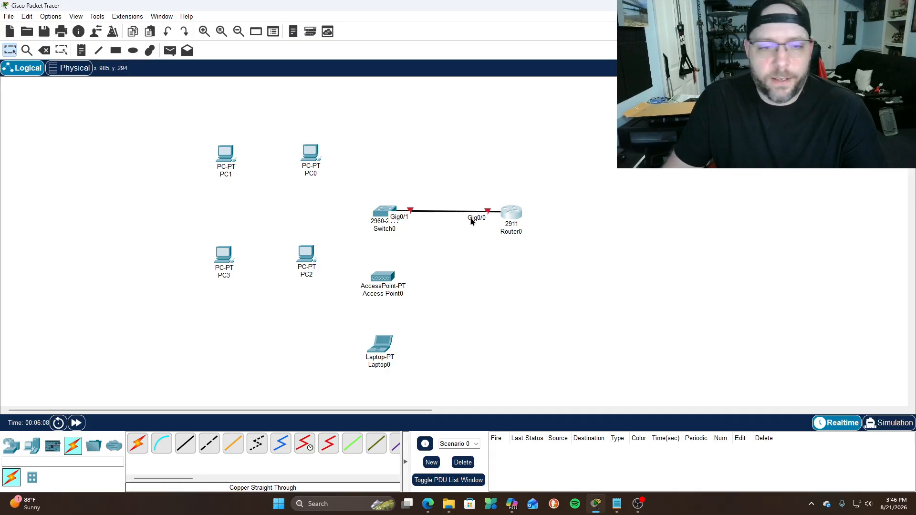
Add a 'TRUNK' text note positioned just above the Router0–Switch0 link
left_click(82, 50)
left_click(424, 199)
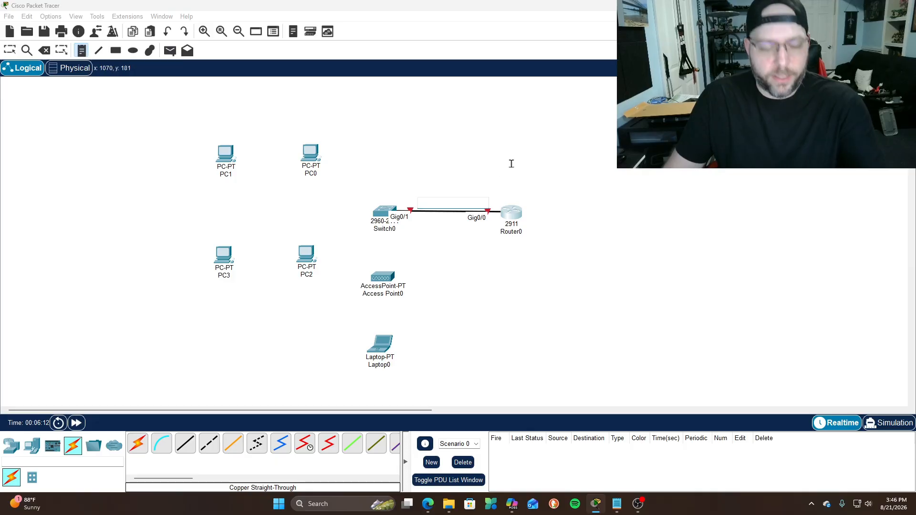
type("TRUNK")
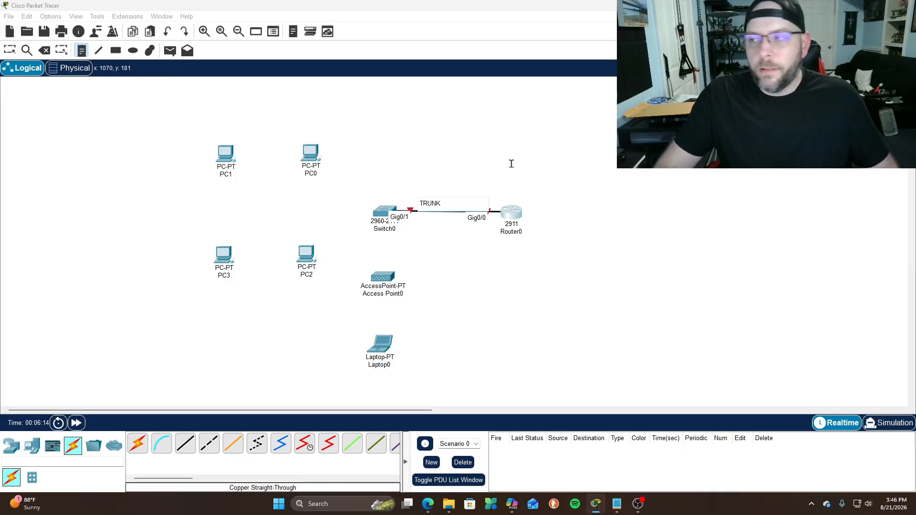
left_click(9, 51)
left_click_drag(439, 204, 444, 205)
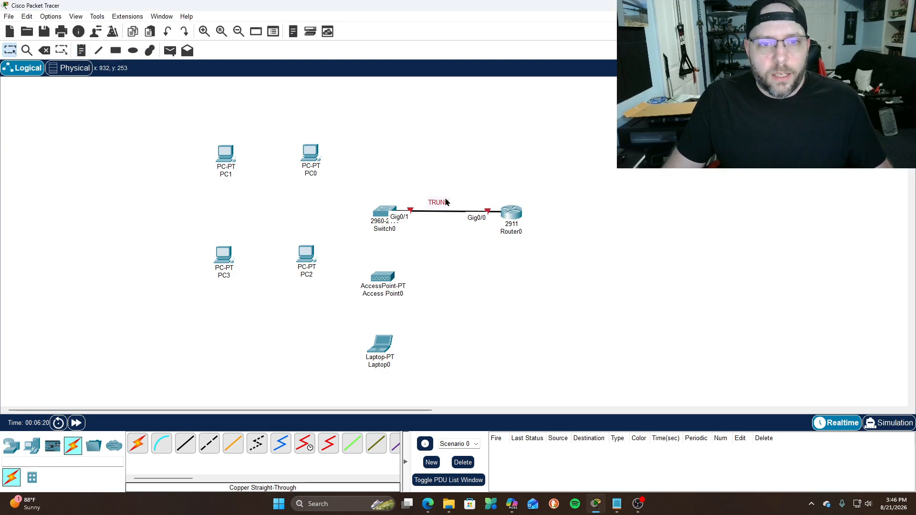
mouse_move(445, 202)
left_mouse_down()
mouse_move(450, 213)
mouse_move(440, 196)
left_mouse_up()
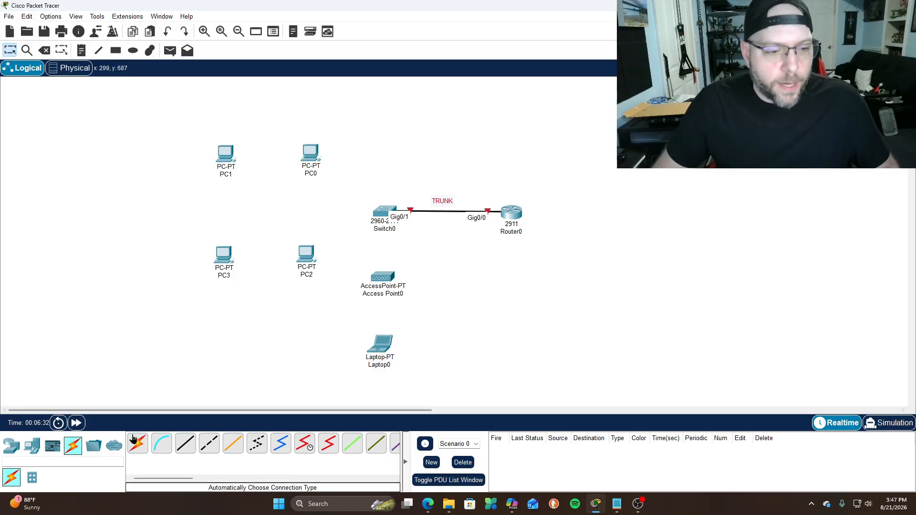
Cable PC0 and PC1 FastEthernet0 to Switch0 ports Fa0/1 and Fa0/2
left_click(181, 444)
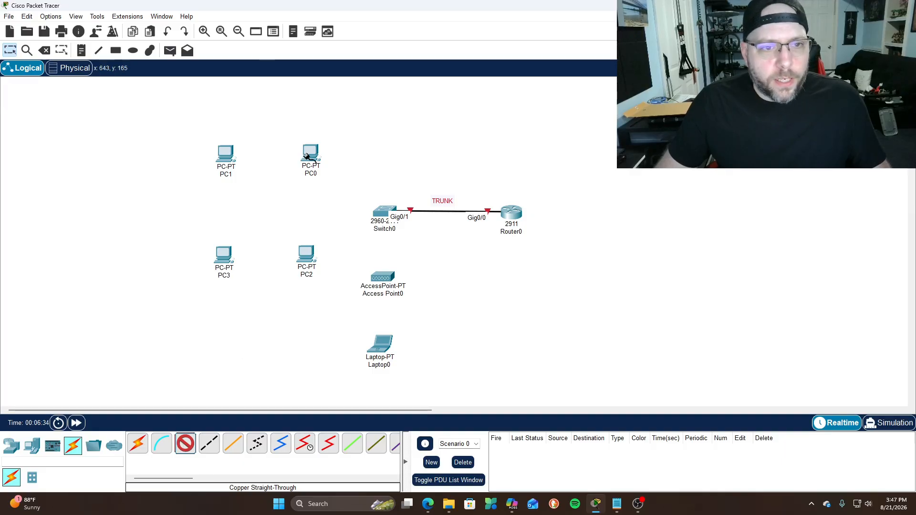
left_click(307, 157)
left_click(346, 194)
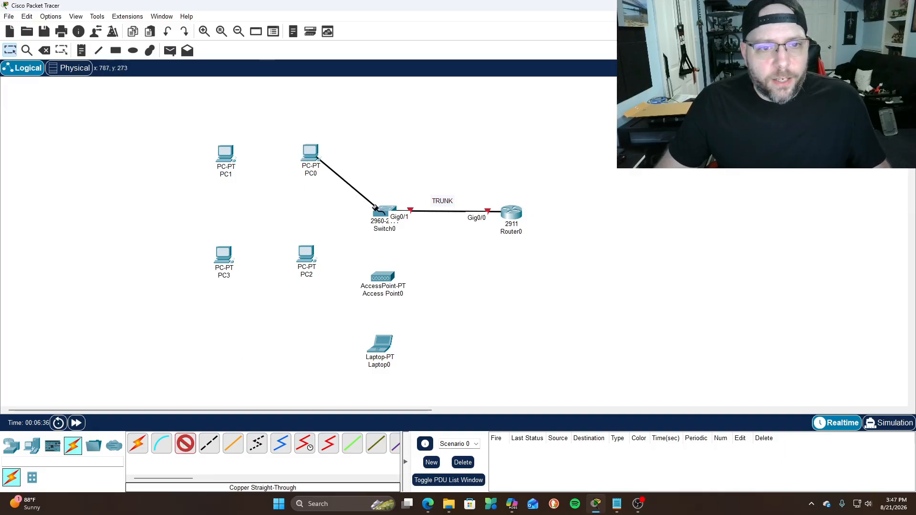
left_click(382, 210)
left_click(405, 227)
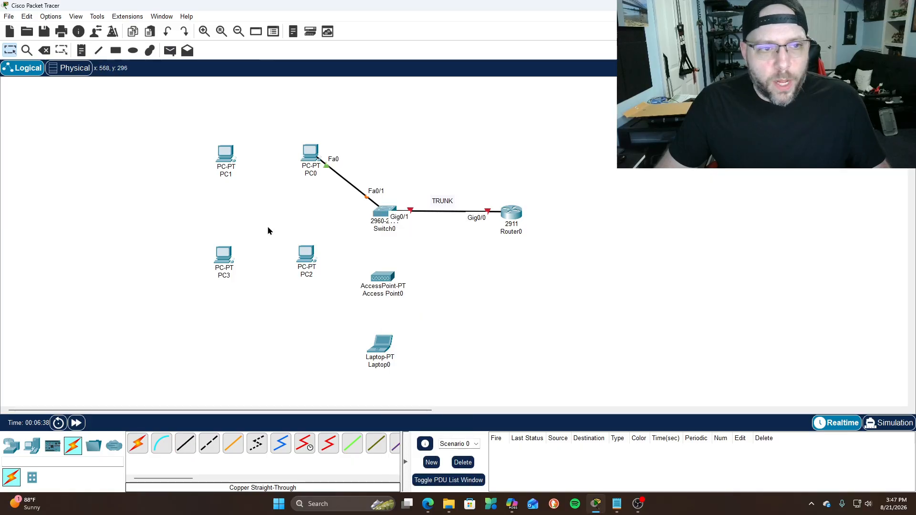
left_click(180, 446)
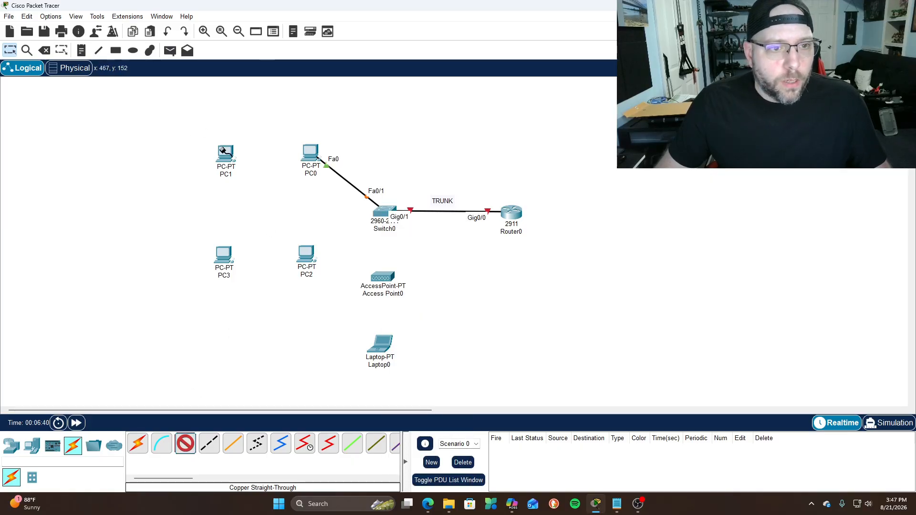
left_click(223, 152)
left_click(259, 187)
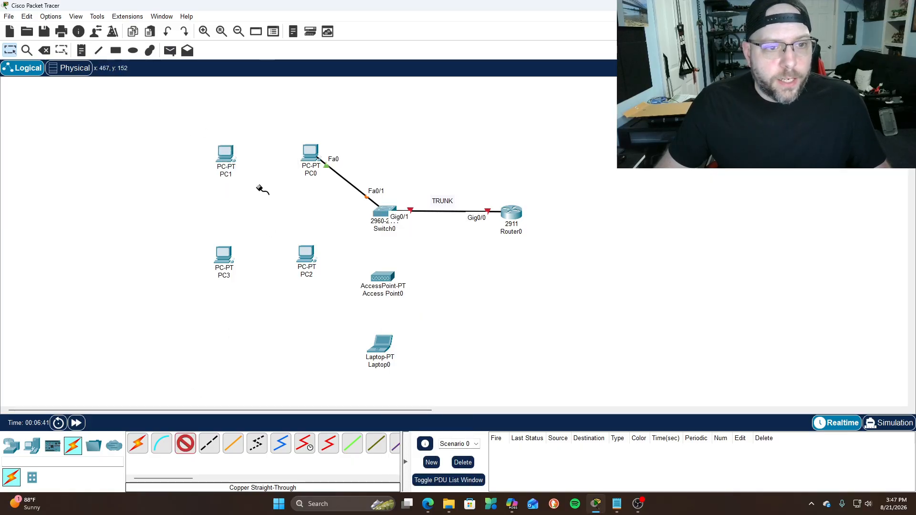
left_click(377, 213)
left_click(393, 236)
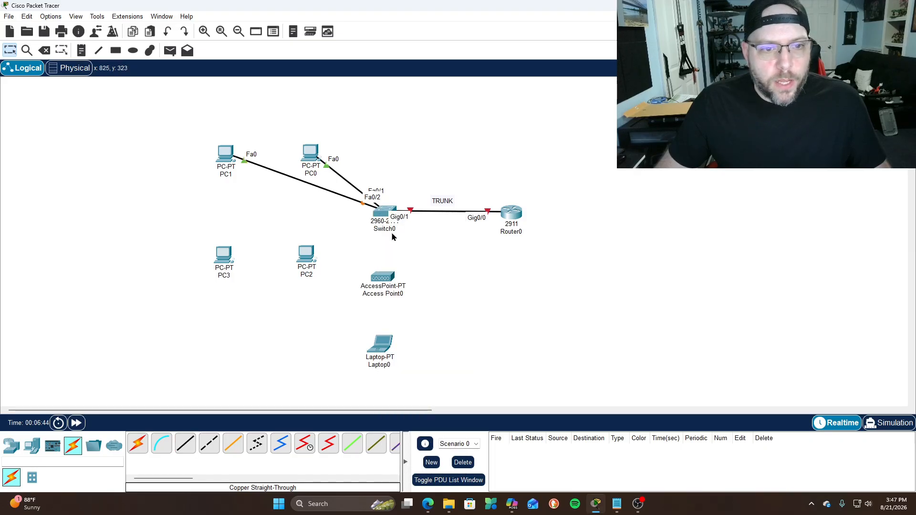
Cable PC2 and PC3 FastEthernet0 to Switch0 ports Fa0/3 and Fa0/4
left_click(185, 441)
left_click(302, 259)
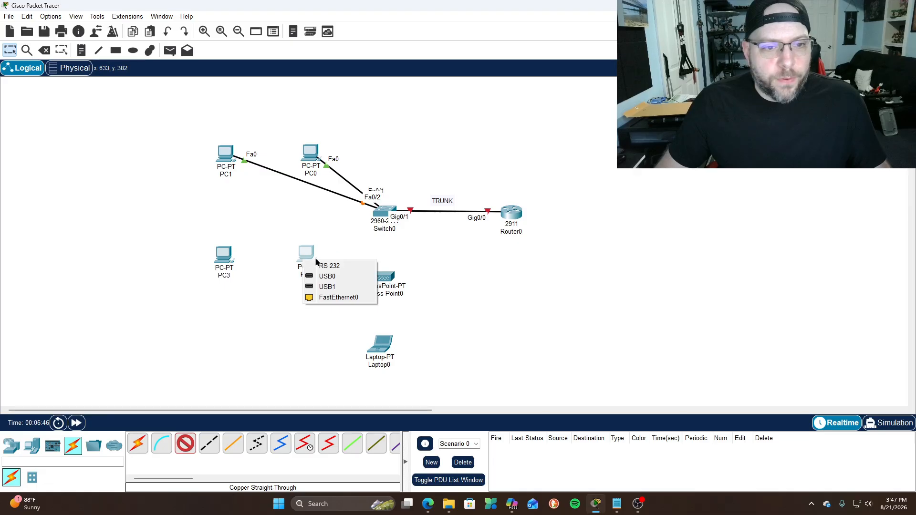
left_click(334, 299)
left_click(380, 217)
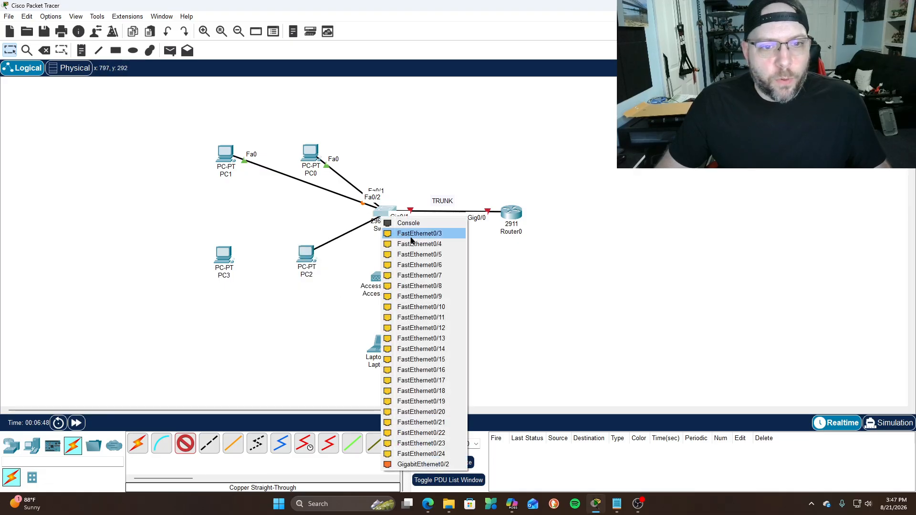
left_click(411, 237)
left_click(185, 443)
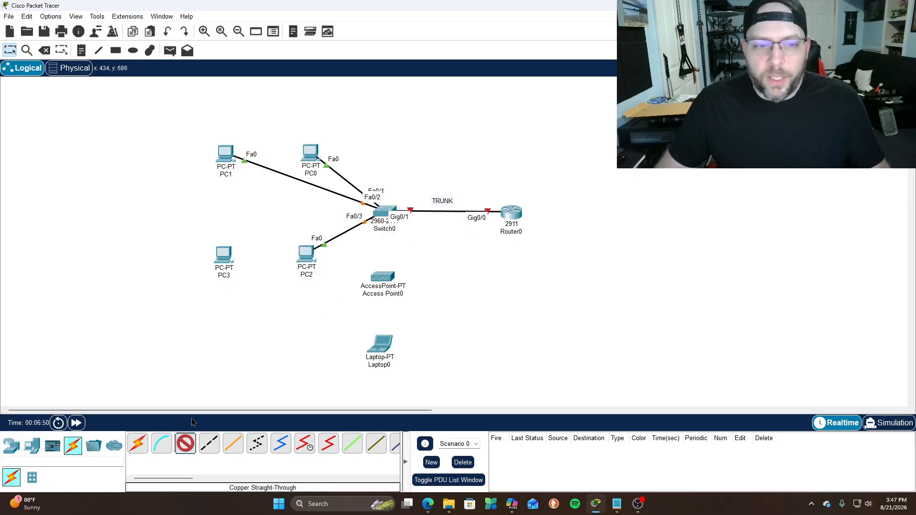
left_click(220, 261)
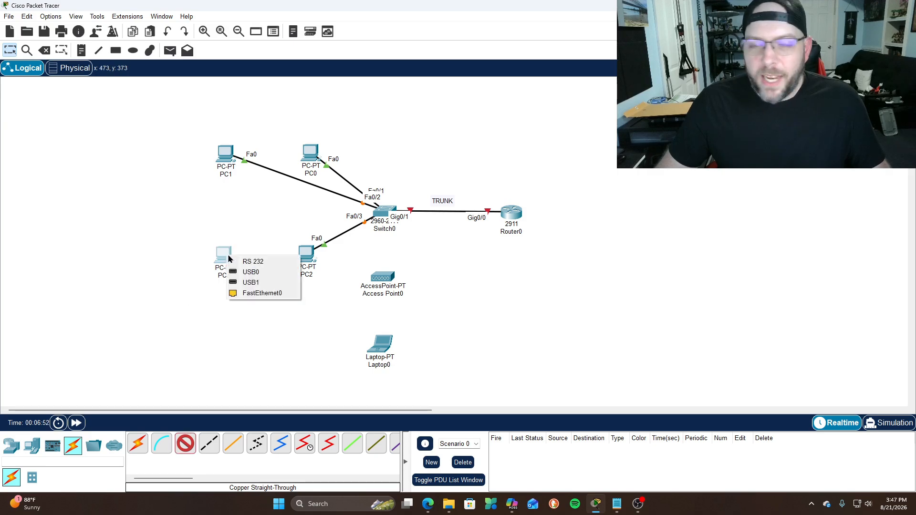
left_click(265, 293)
left_click(380, 213)
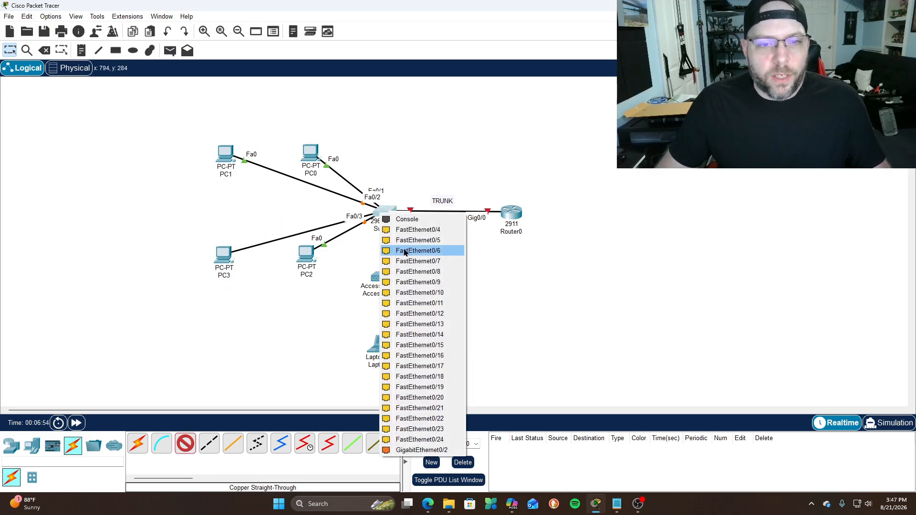
left_click(401, 230)
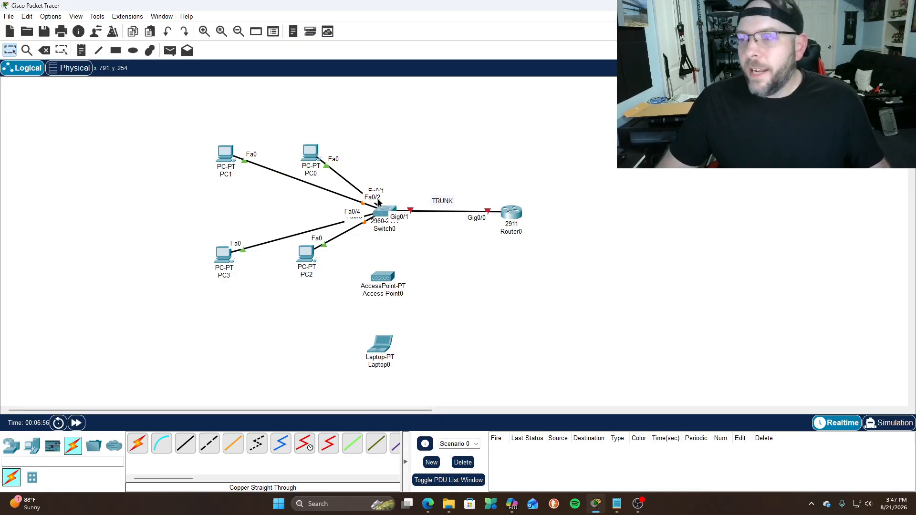
mouse_move(378, 213)
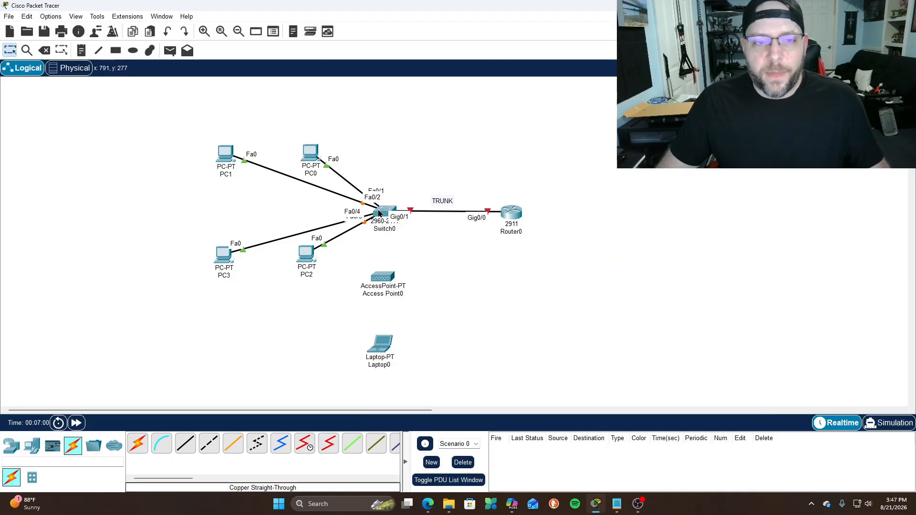
left_click(378, 214)
left_click(643, 108)
left_click(378, 216)
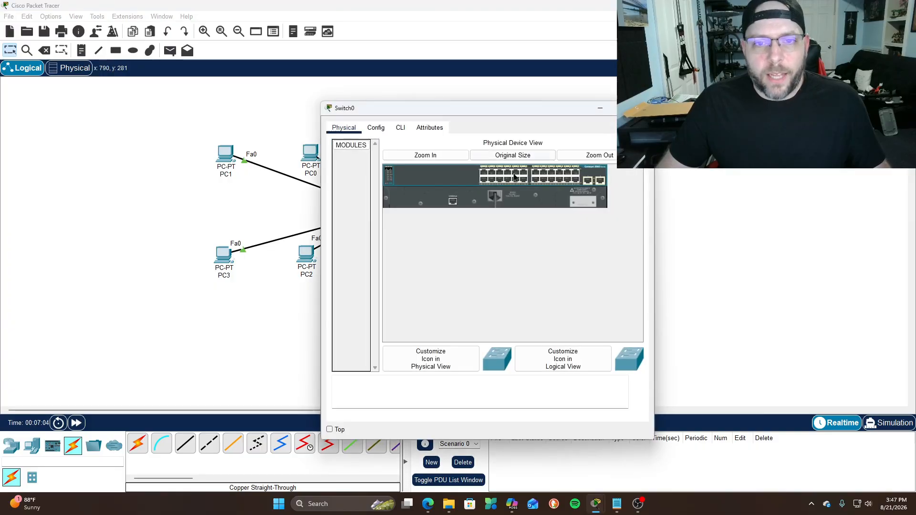
left_click_drag(534, 110, 350, 115)
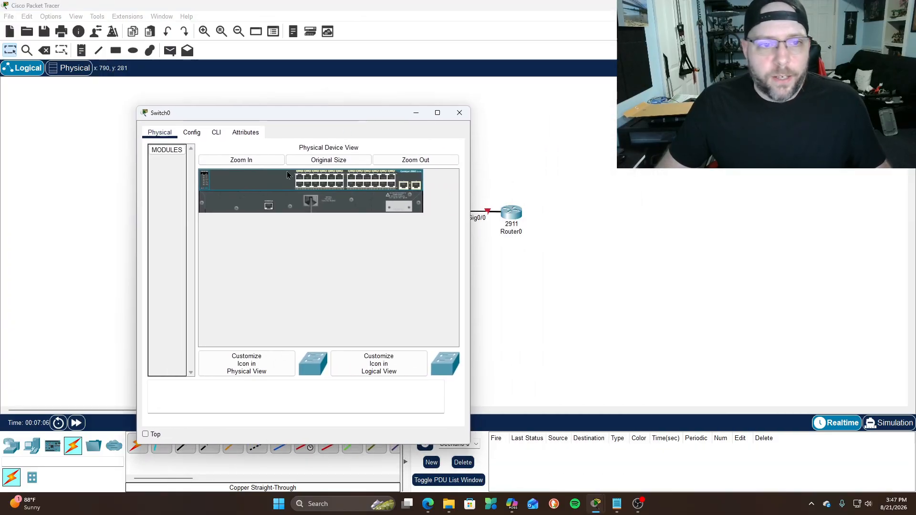
left_click(243, 160)
left_click_drag(278, 343, 329, 354)
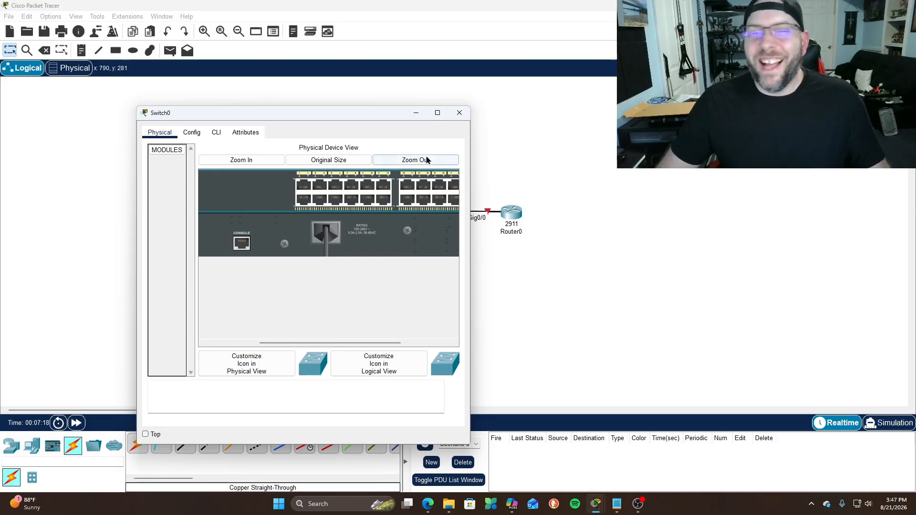
left_click(460, 112)
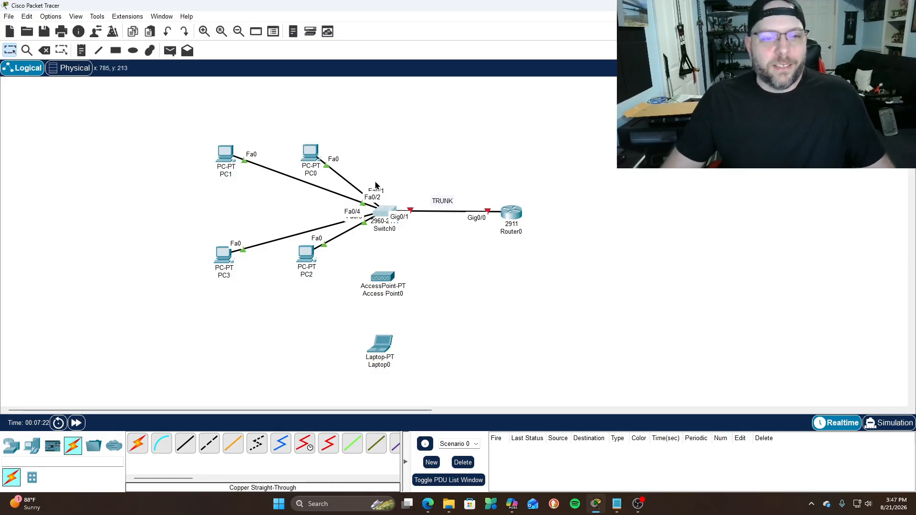
Run a copper straight-through cable from Switch0 FastEthernet0/24 to Access Point0 Port 0
left_click(185, 444)
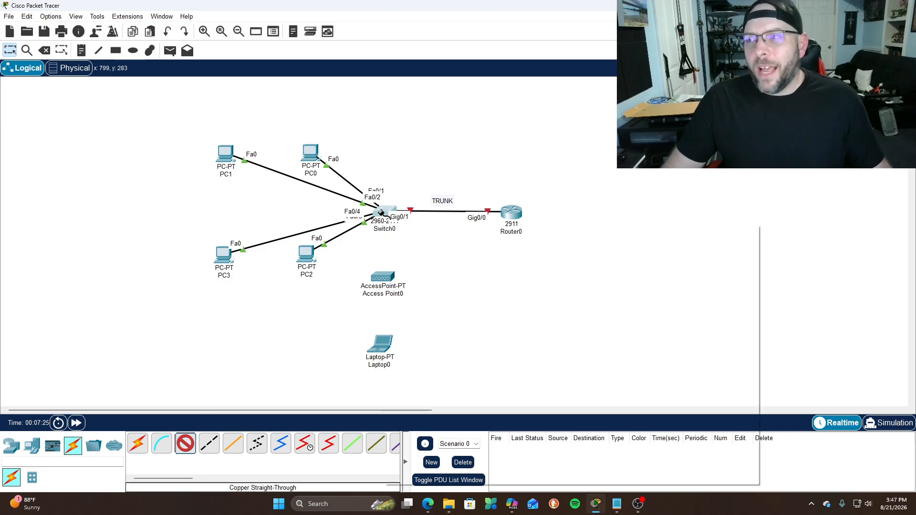
left_click(381, 215)
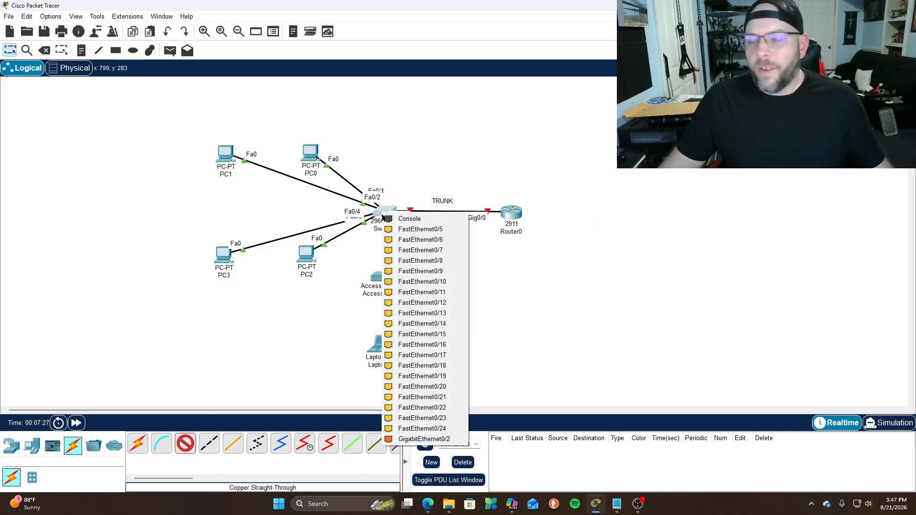
left_click(424, 429)
left_click(384, 280)
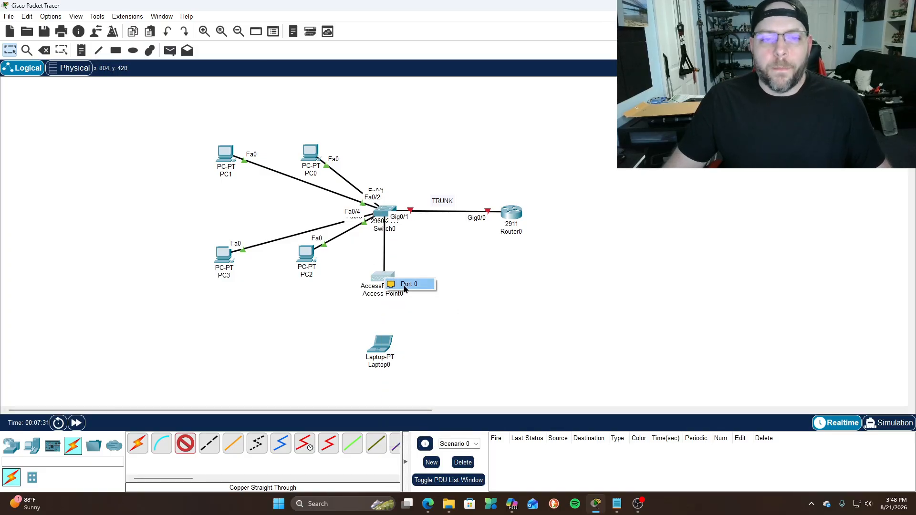
left_click(397, 285)
left_click(385, 276)
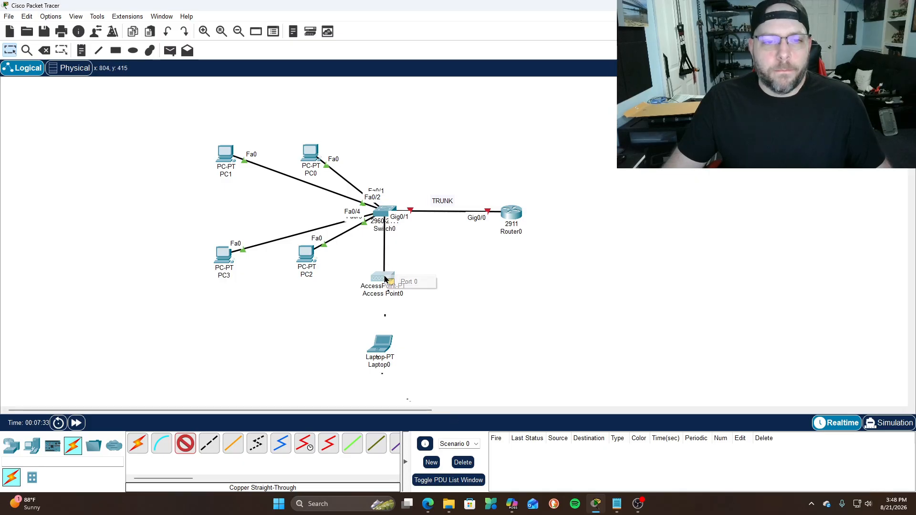
left_click(408, 282)
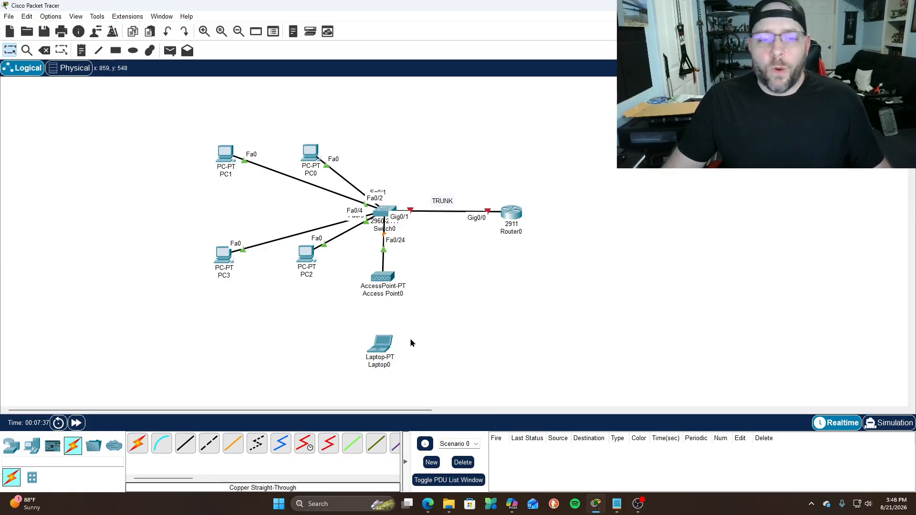
left_click(384, 348)
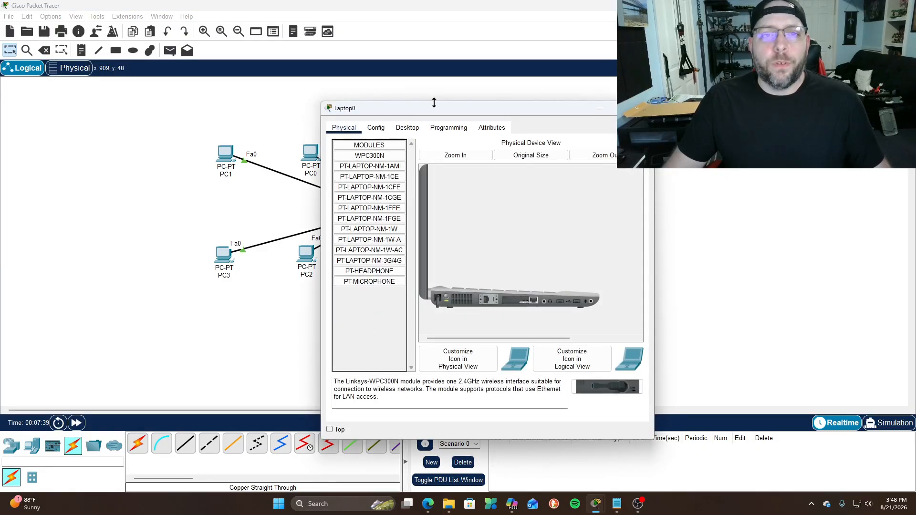
Replace Laptop0's module with a Linksys WPC300N wireless card and power the laptop back on
left_click_drag(434, 113, 307, 84)
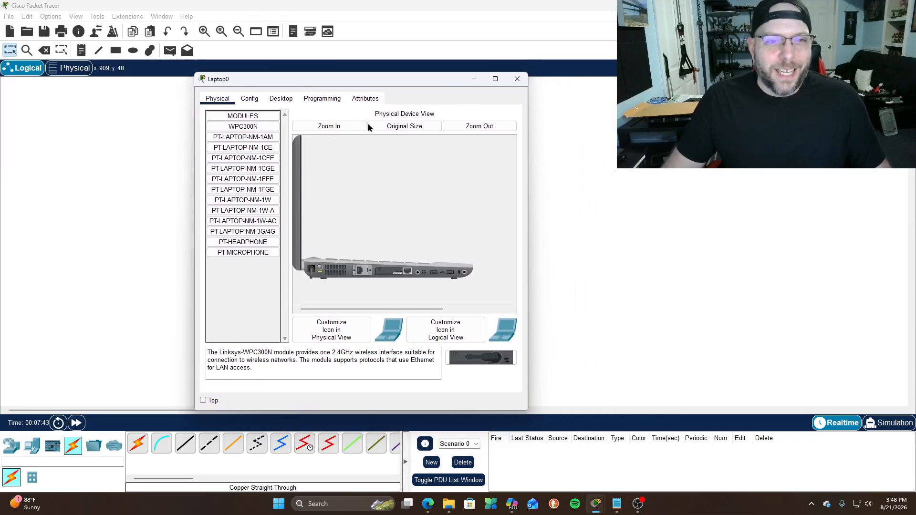
left_click(334, 126)
left_click_drag(514, 222, 524, 292)
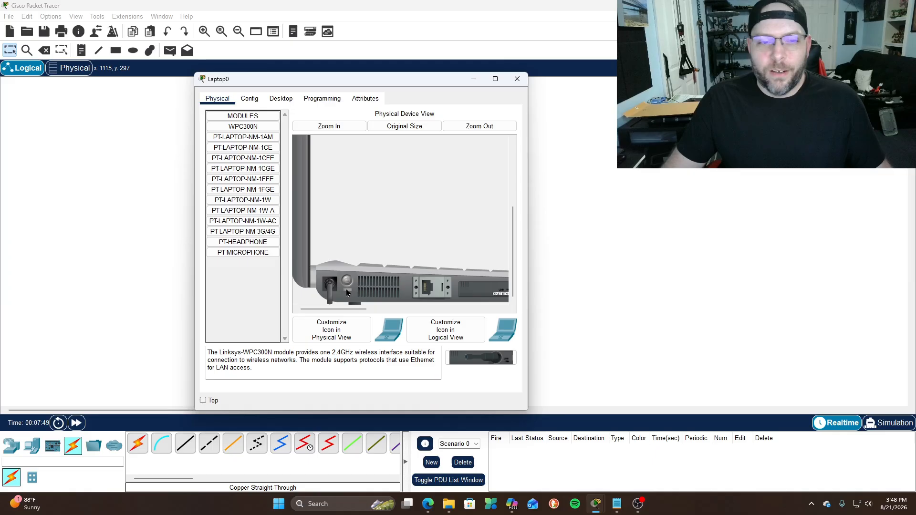
left_click_drag(348, 311, 381, 312)
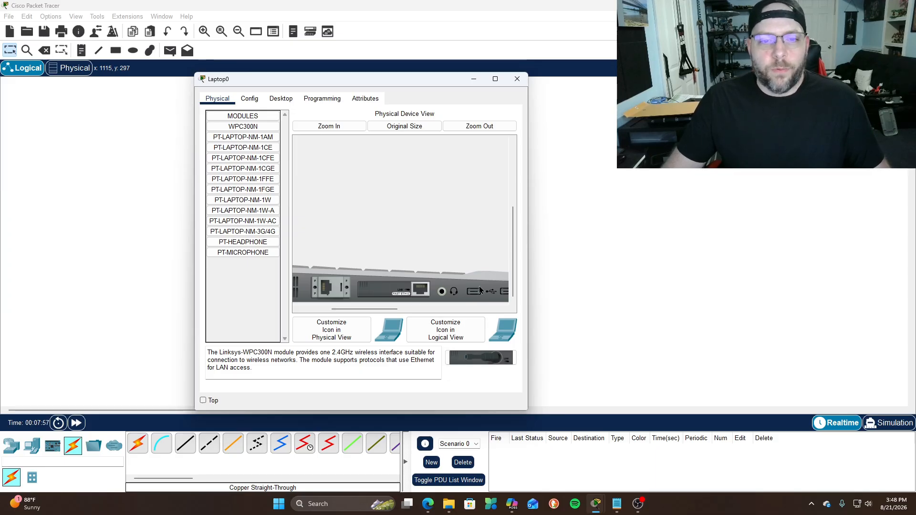
left_click_drag(385, 285, 232, 287)
left_click_drag(470, 353, 400, 291)
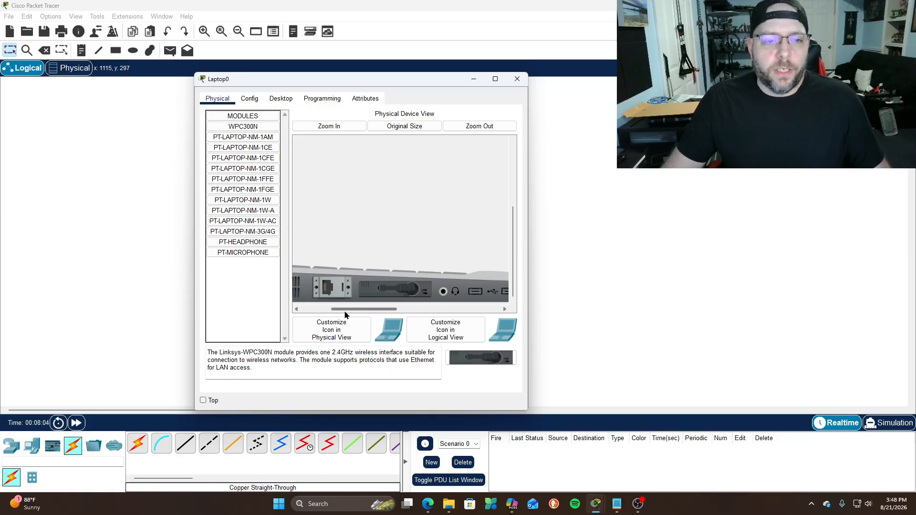
left_click_drag(348, 309, 307, 310)
left_click(348, 284)
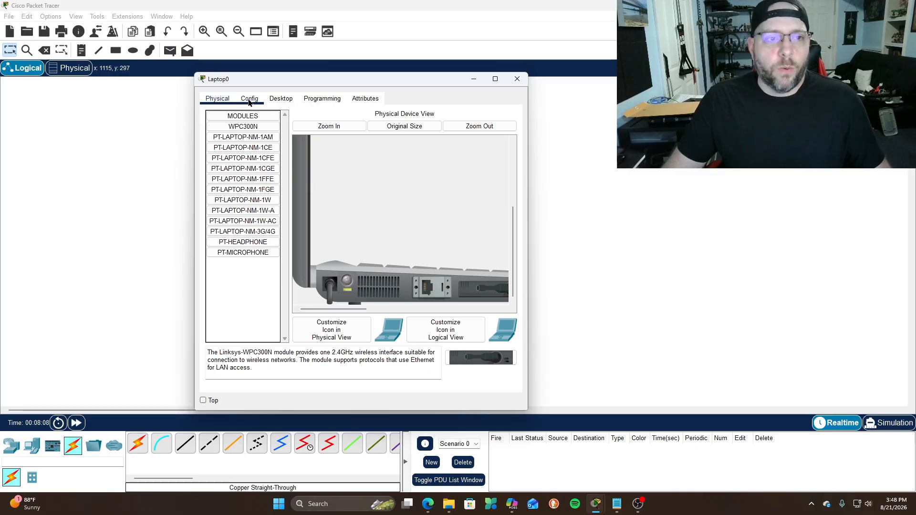
left_click(517, 78)
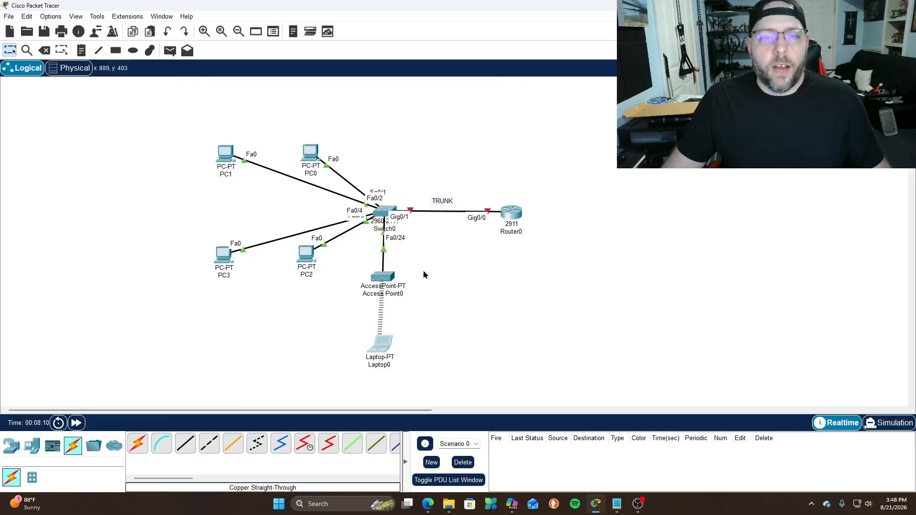
Rename the access point's display name to WIFI
left_click(384, 275)
left_click_drag(456, 109, 317, 87)
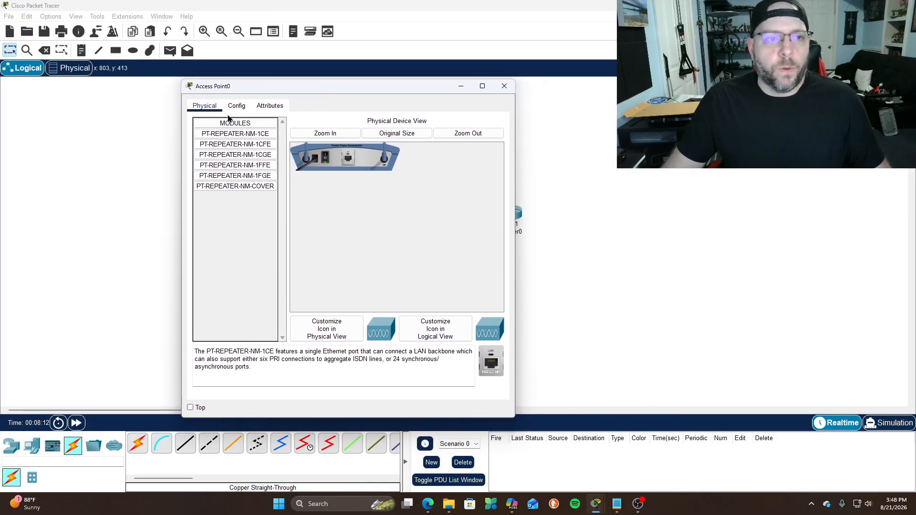
left_click(245, 107)
left_click_drag(356, 151, 277, 151)
type("WIFI")
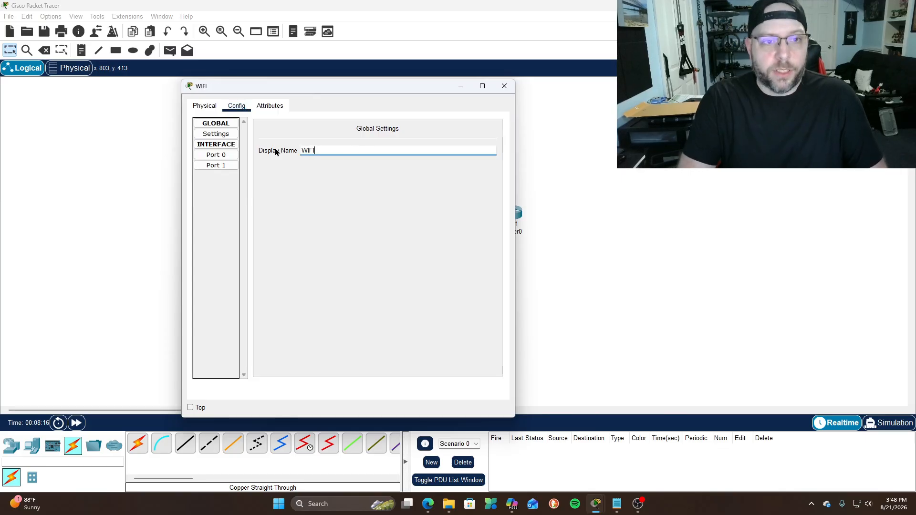
On Port 1, set SSID 'COFFEE BROS' with WPA2-PSK, AES encryption and a pass phrase
left_click(219, 155)
left_click(225, 168)
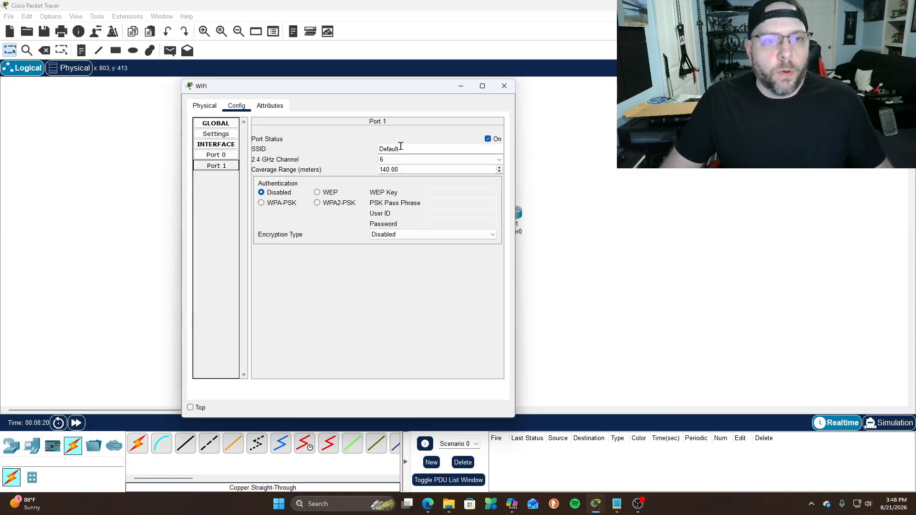
double_click(417, 147)
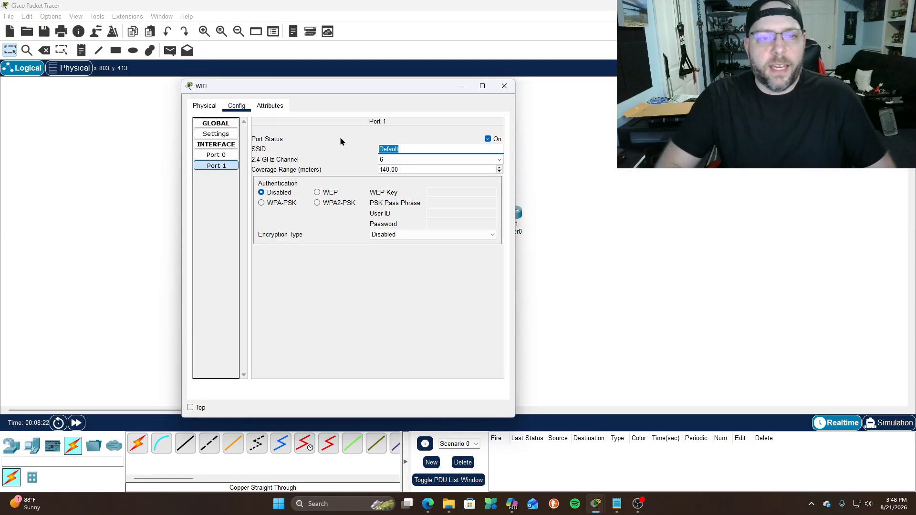
type("COFFEE BROS")
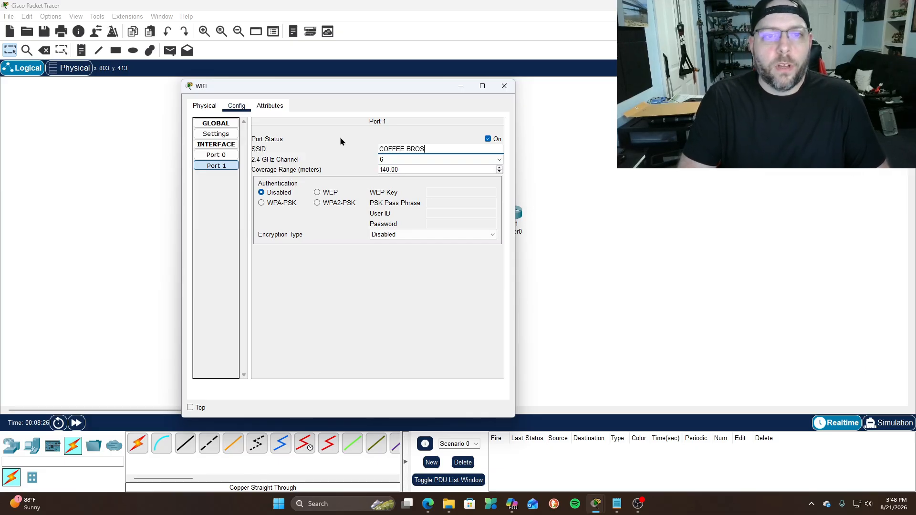
key("Tab")
key("Tab")
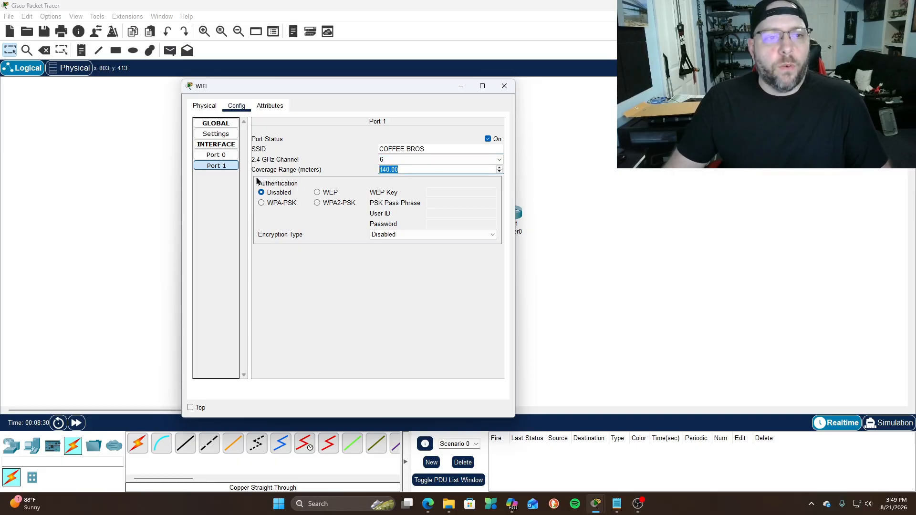
left_click(318, 204)
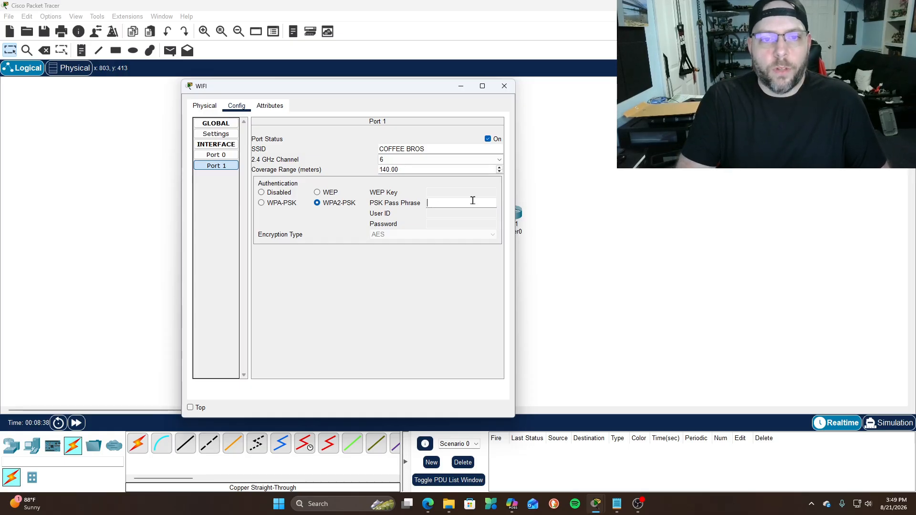
type("coo")
type("fee20")
type("00")
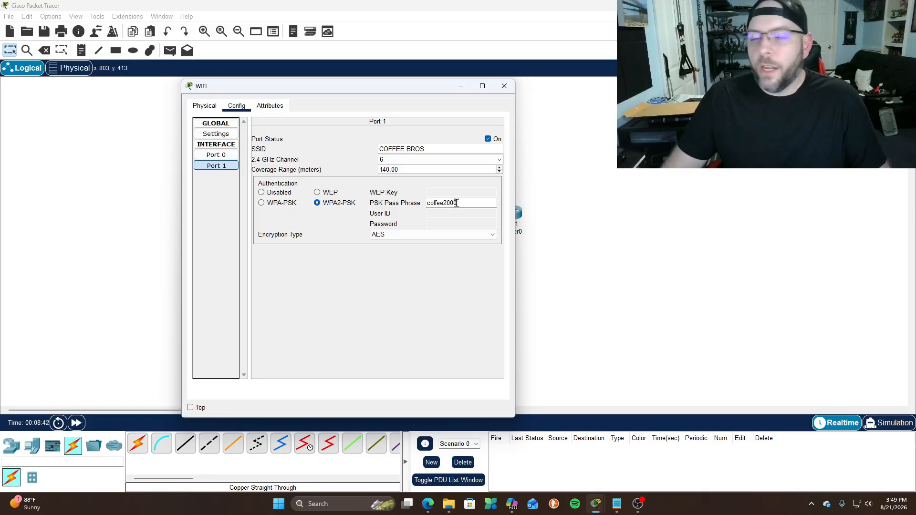
left_click(438, 235)
left_click(437, 236)
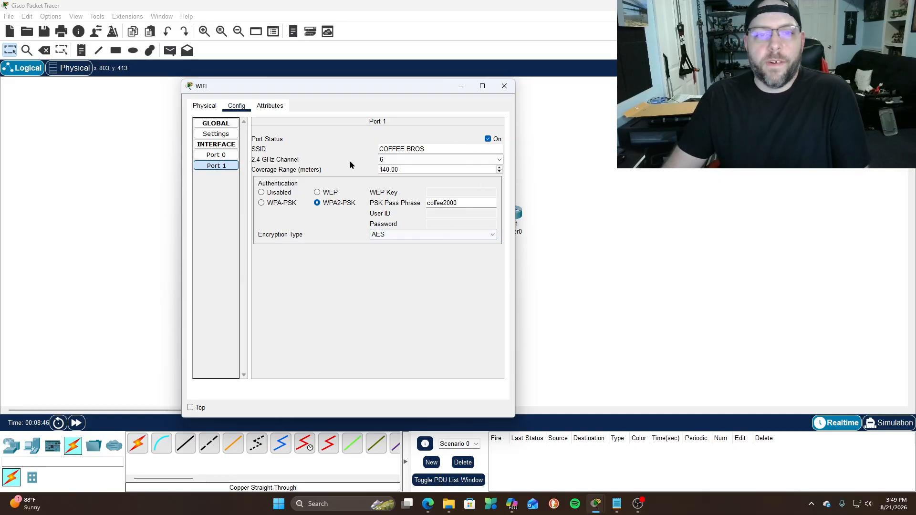
left_click(503, 83)
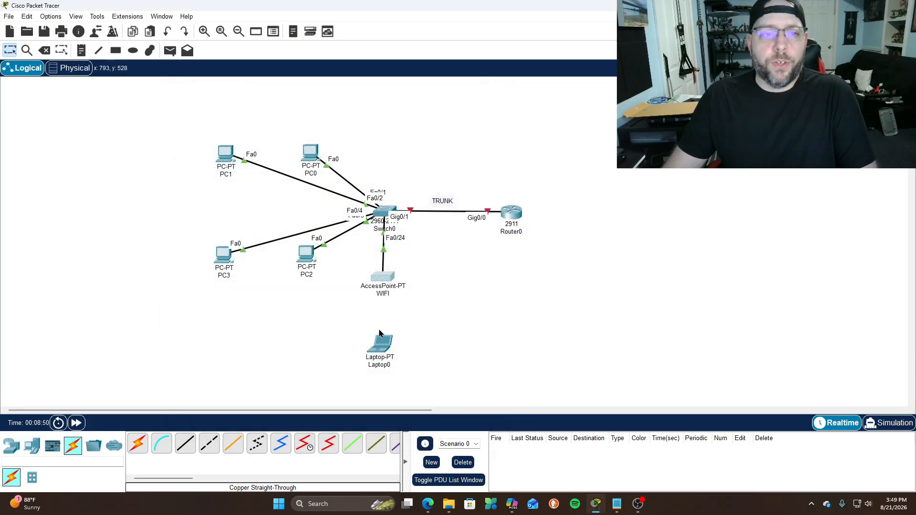
Switch PC0 and PC1 to DHCP in their IP Configuration
left_click(310, 153)
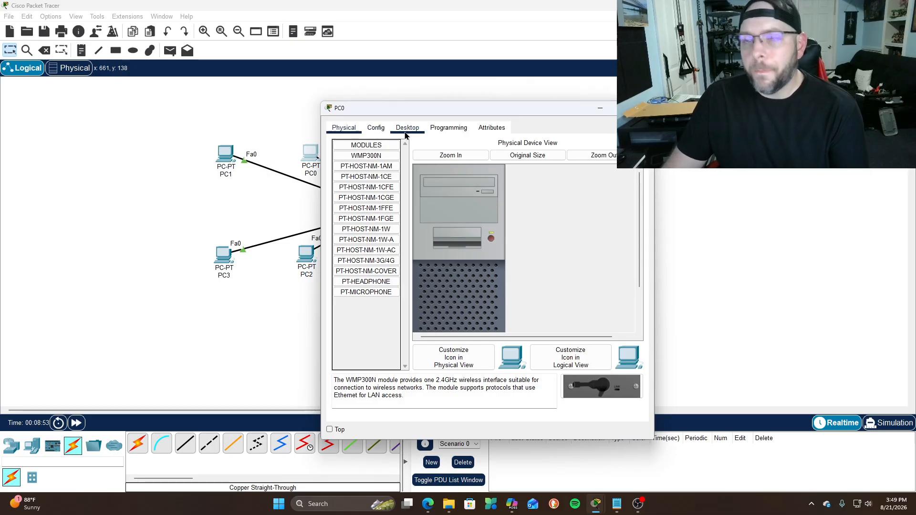
left_click(441, 130)
left_click(407, 128)
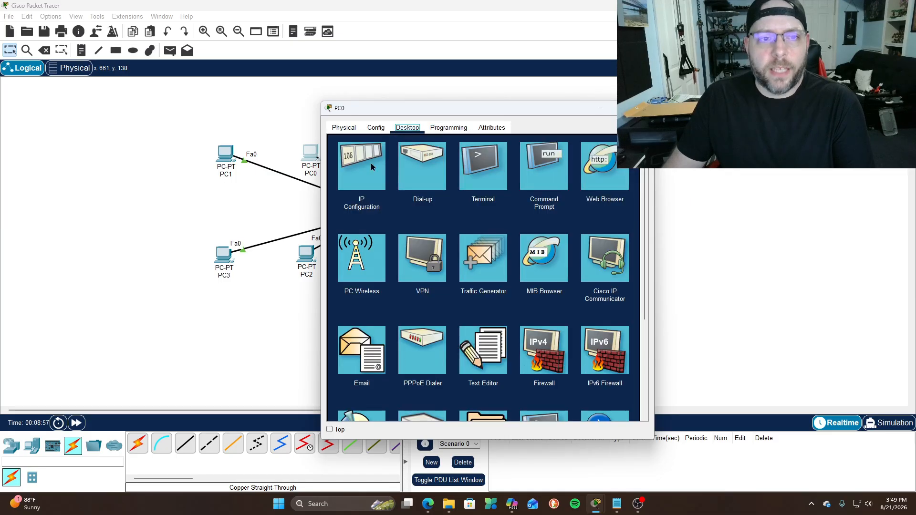
left_click(360, 173)
left_click(339, 183)
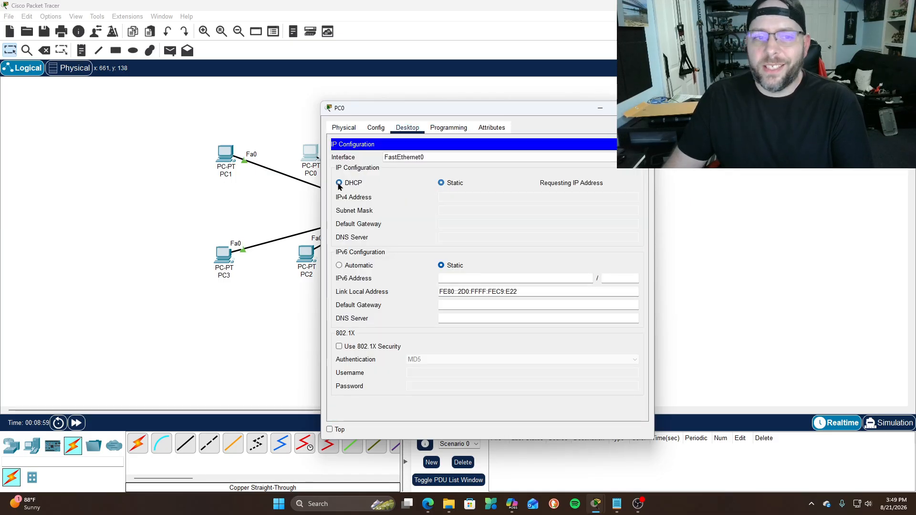
left_click_drag(475, 109, 353, 87)
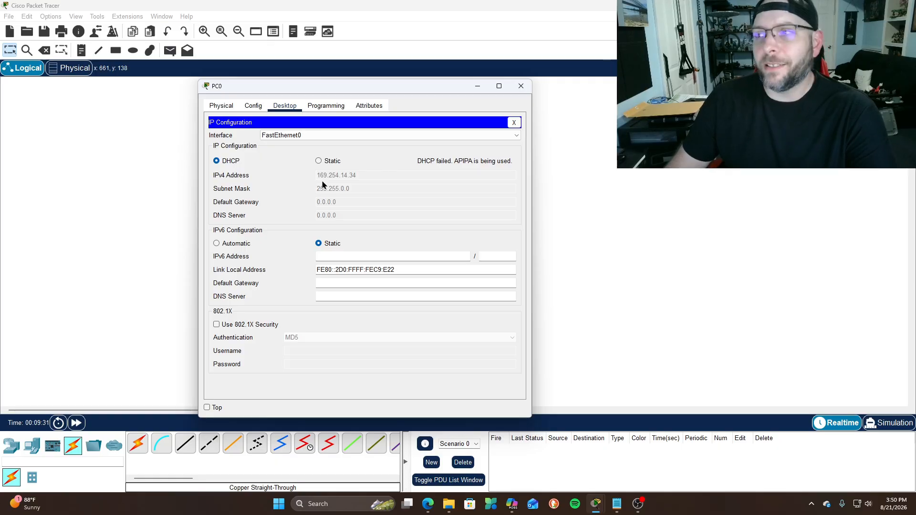
left_click(521, 86)
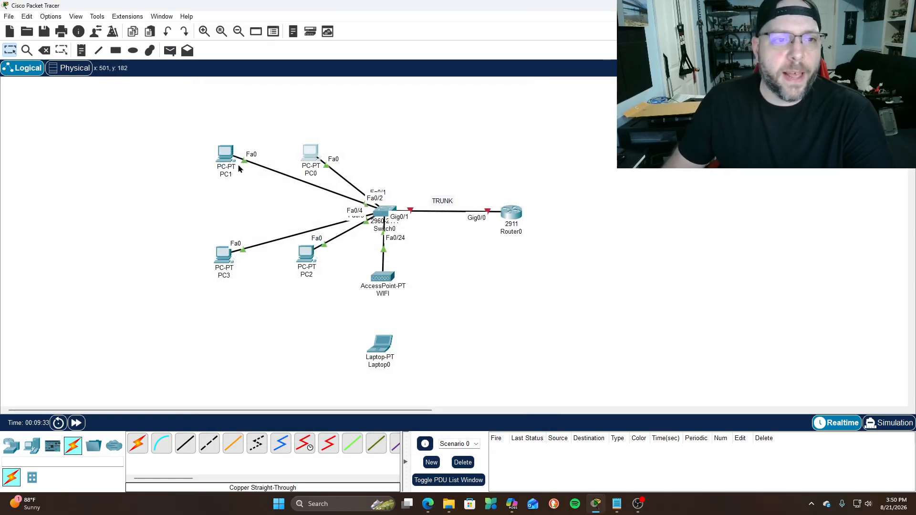
left_click(224, 153)
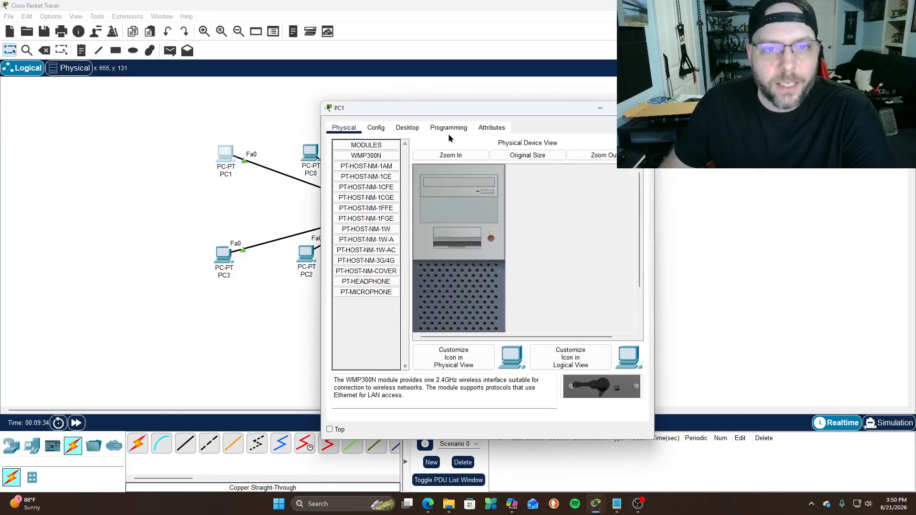
left_click(407, 127)
left_click(370, 159)
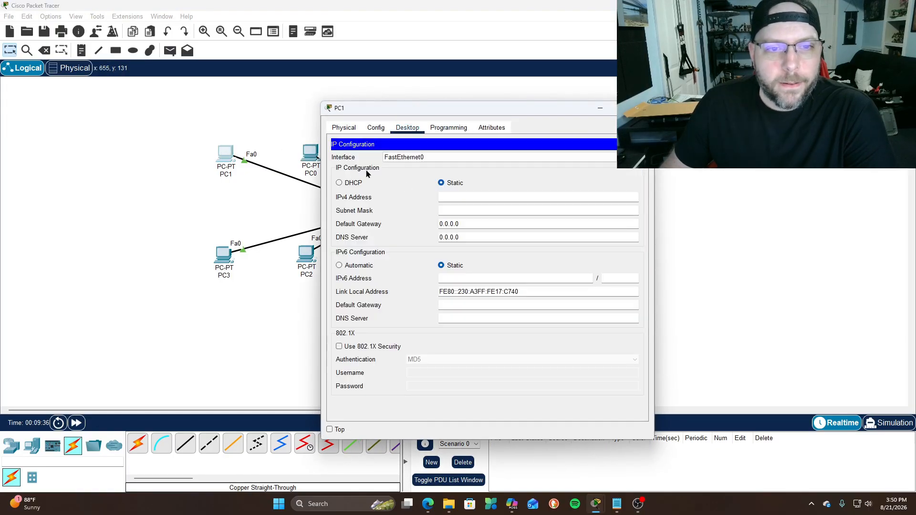
left_click(339, 183)
left_click(642, 108)
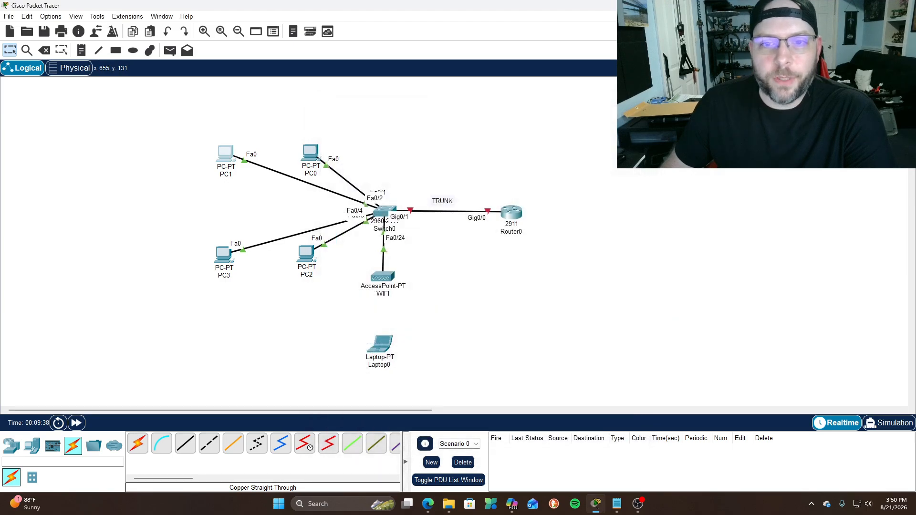
Switch PC3 and PC2 to DHCP in their IP Configuration
left_click(223, 255)
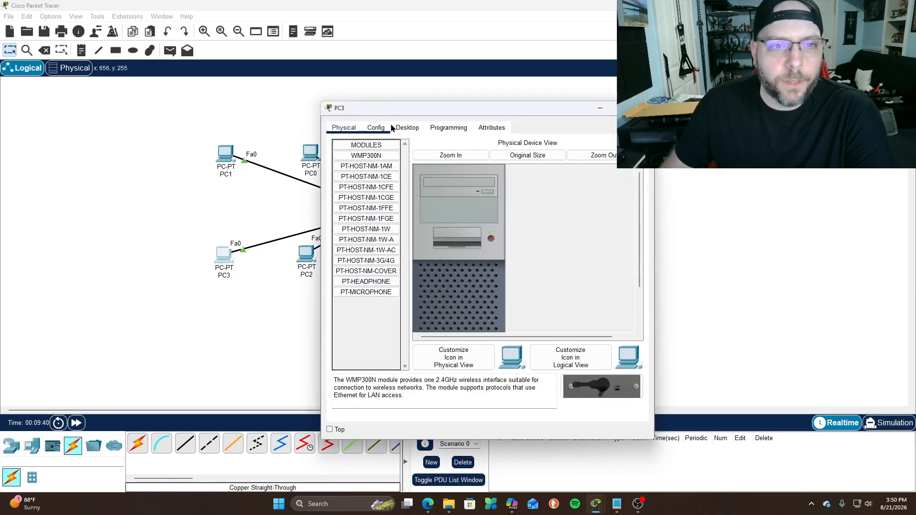
left_click(407, 128)
left_click(362, 166)
left_click(340, 183)
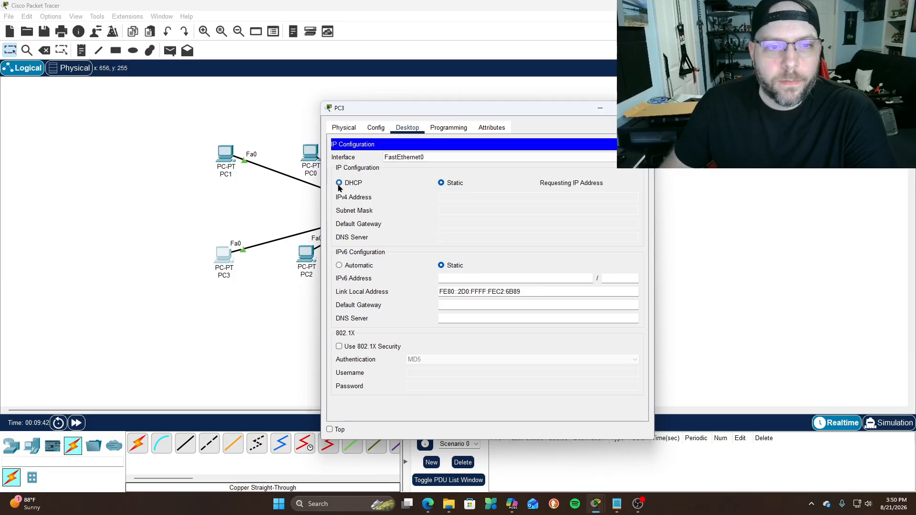
left_click(642, 108)
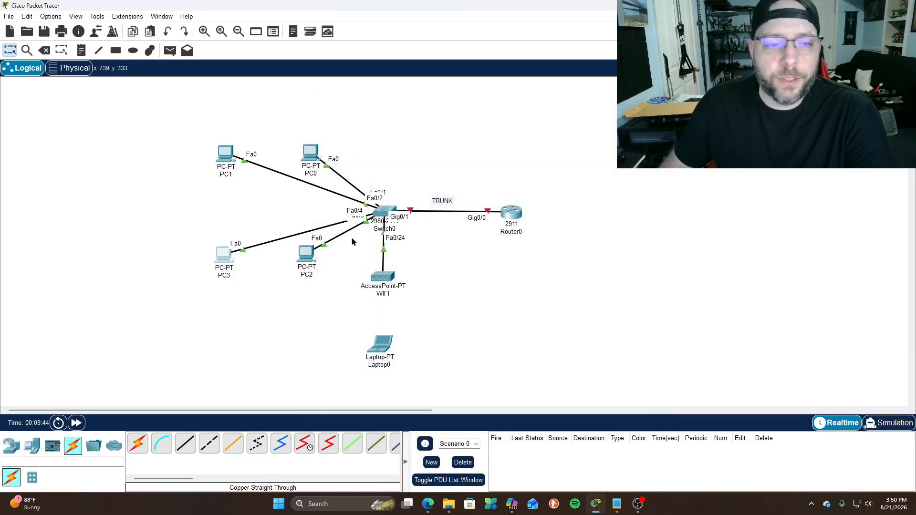
left_click(301, 254)
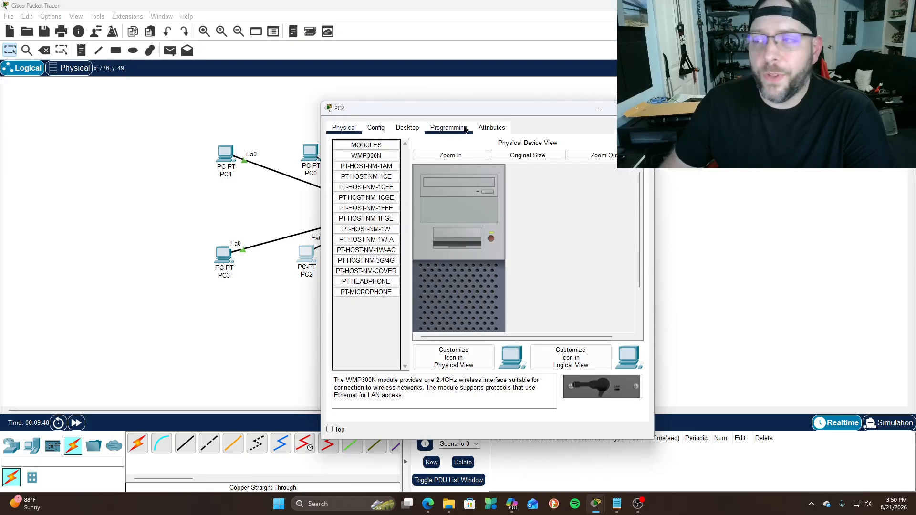
left_click(407, 128)
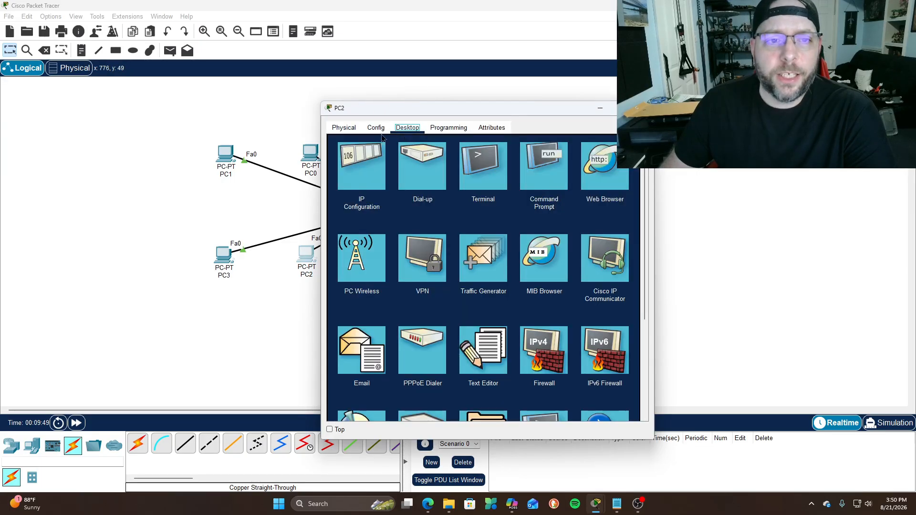
left_click(367, 163)
left_click(339, 183)
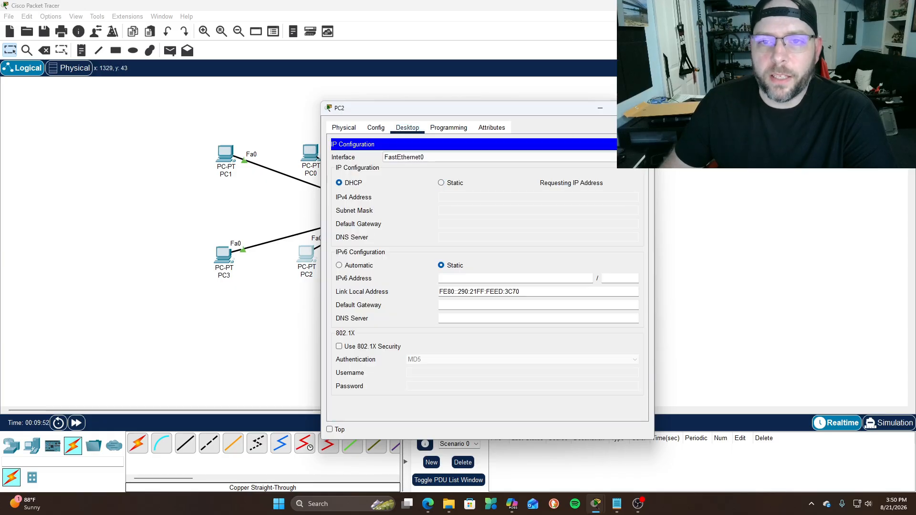
left_click(643, 108)
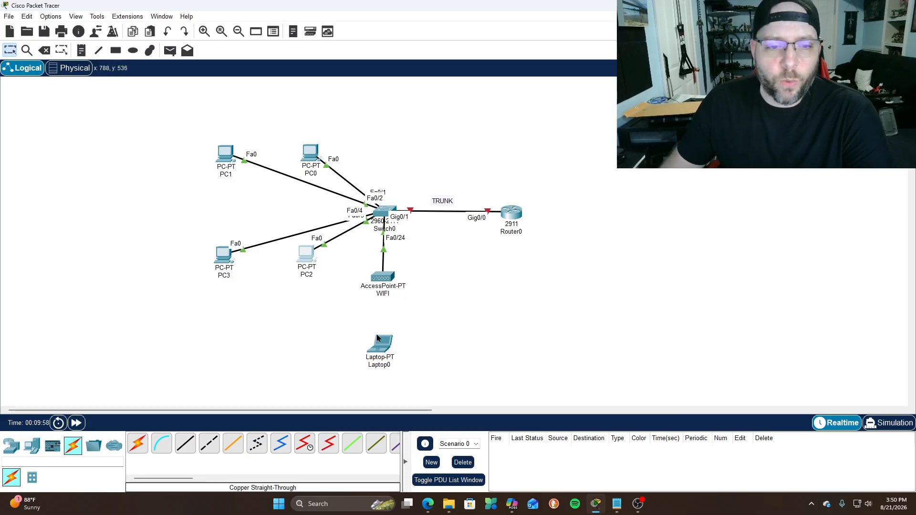
Open Laptop0 and look through its IP configuration, Config, Physical and Programming views
left_click_drag(386, 348, 387, 350)
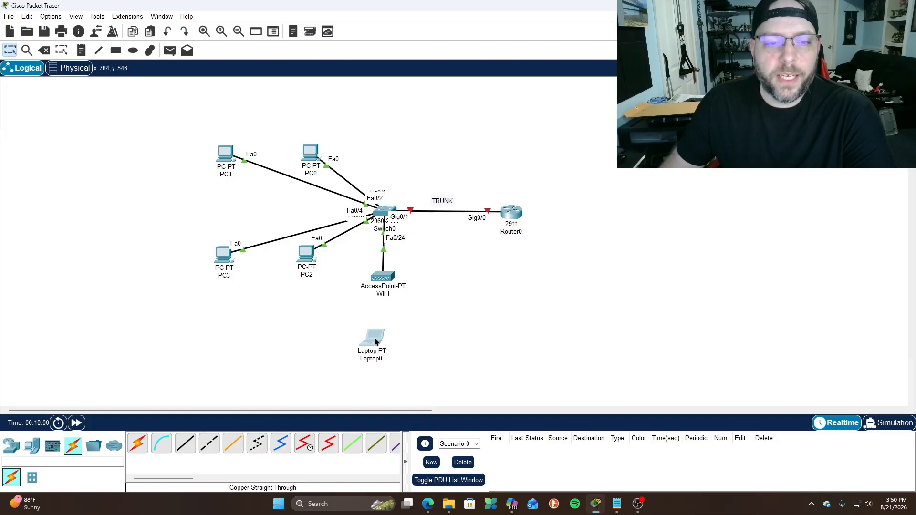
left_click(384, 349)
left_click(407, 128)
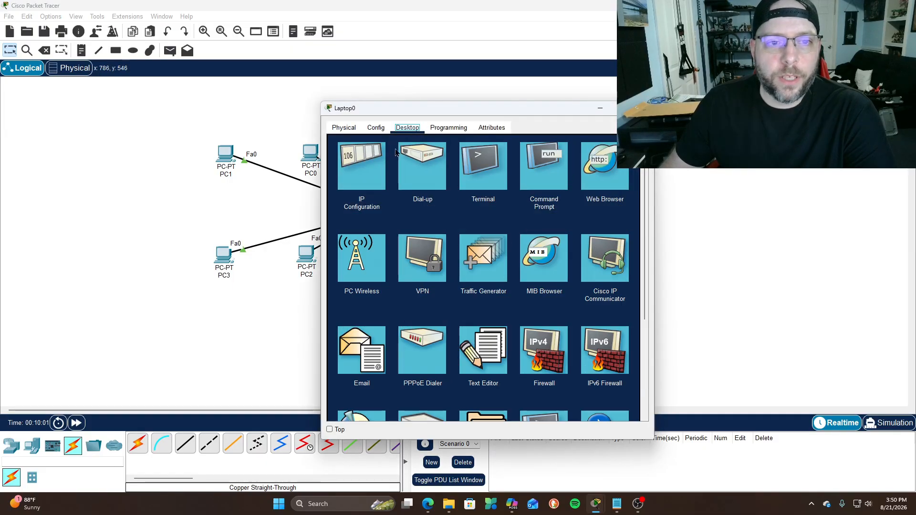
left_click(366, 159)
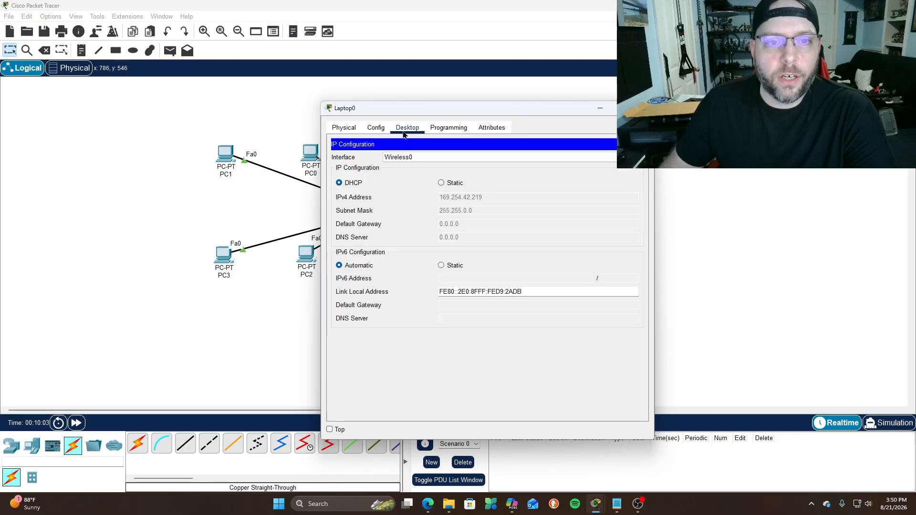
left_click(375, 128)
left_click(344, 128)
left_click(439, 132)
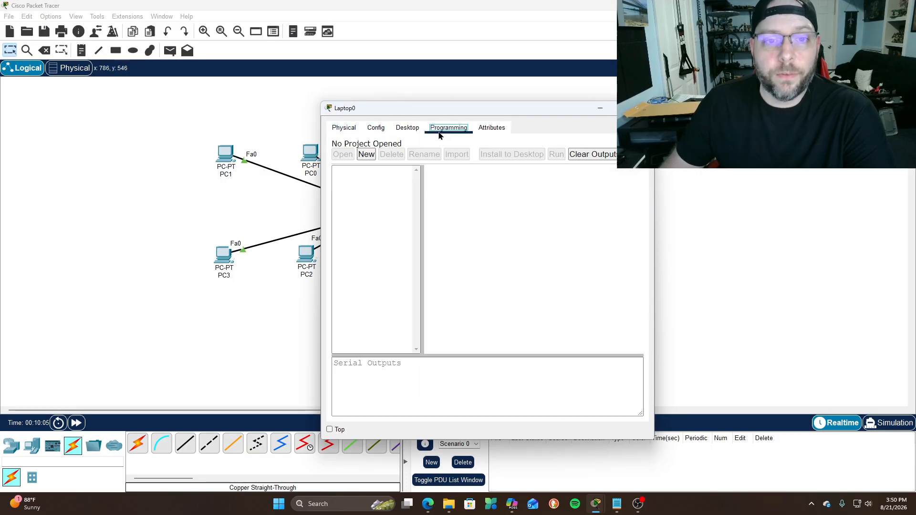
left_click(407, 128)
left_click(376, 128)
left_click(436, 130)
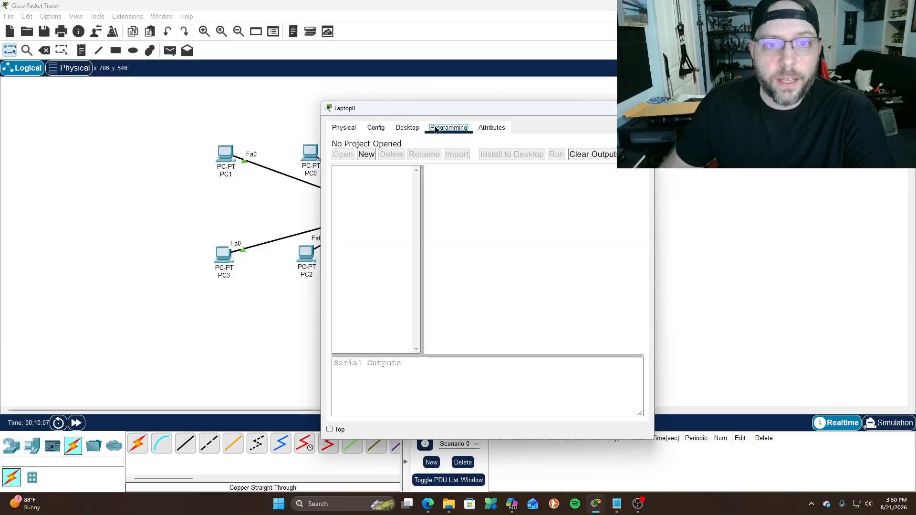
left_click(407, 128)
left_click(639, 144)
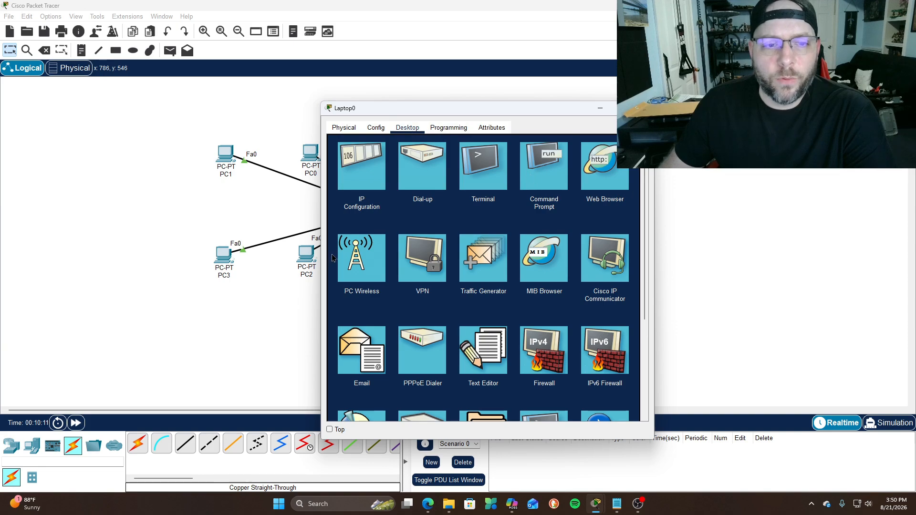
Join Laptop0 to the COFFEE BROS network in PC Wireless with its WPA2 pre-shared key
left_click(357, 262)
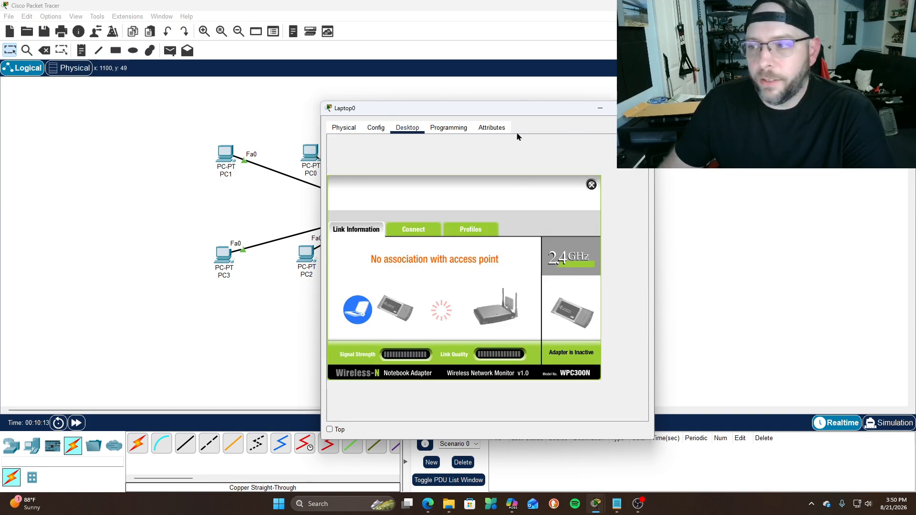
left_click(416, 230)
left_click(461, 333)
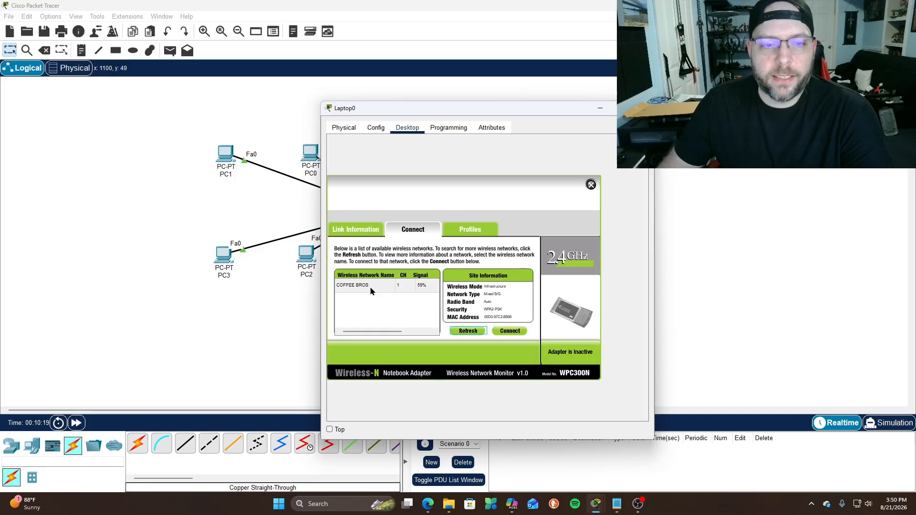
left_click(353, 288)
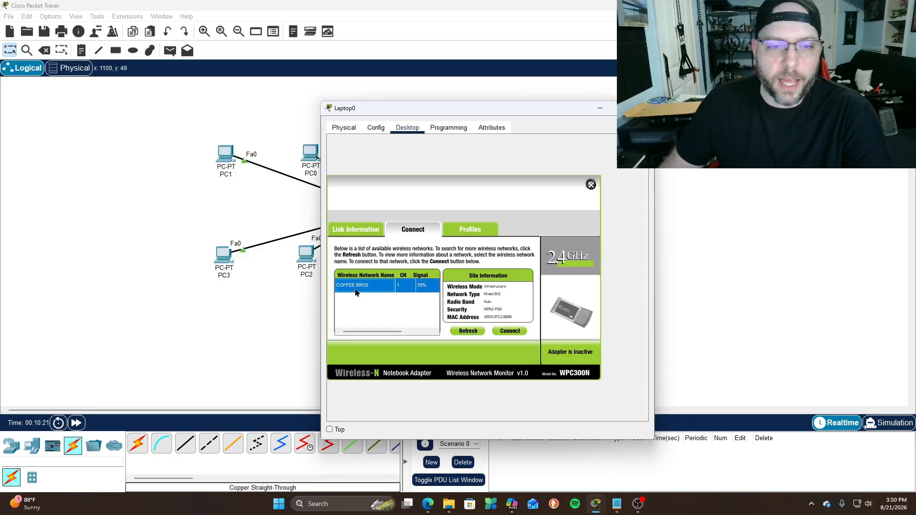
left_click(510, 330)
left_click(401, 289)
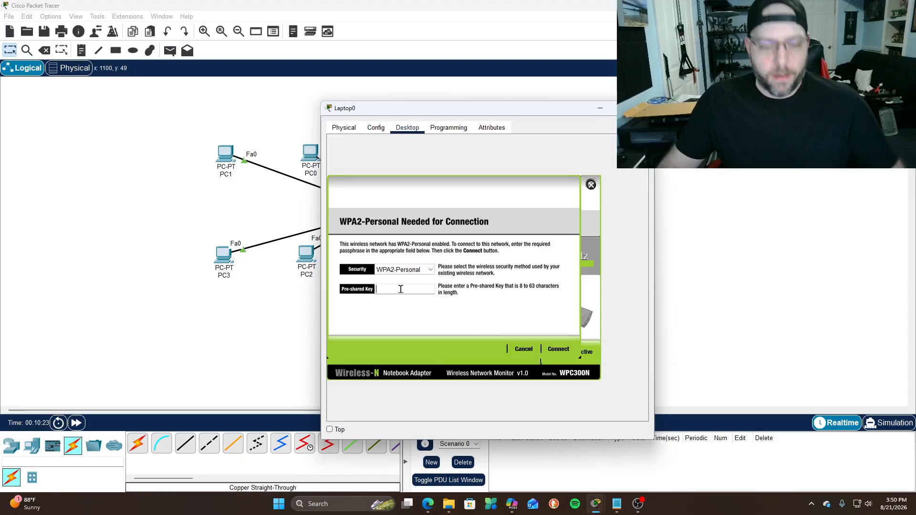
type("coffee20000")
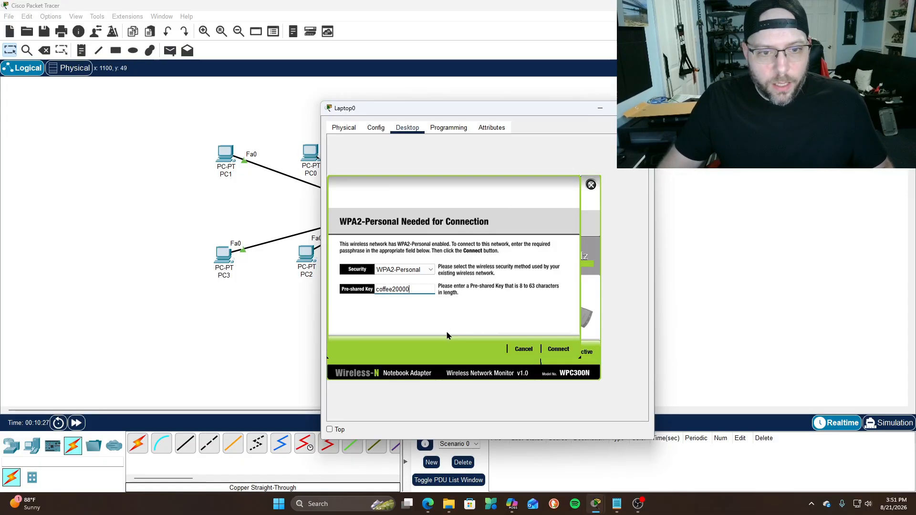
left_click(558, 349)
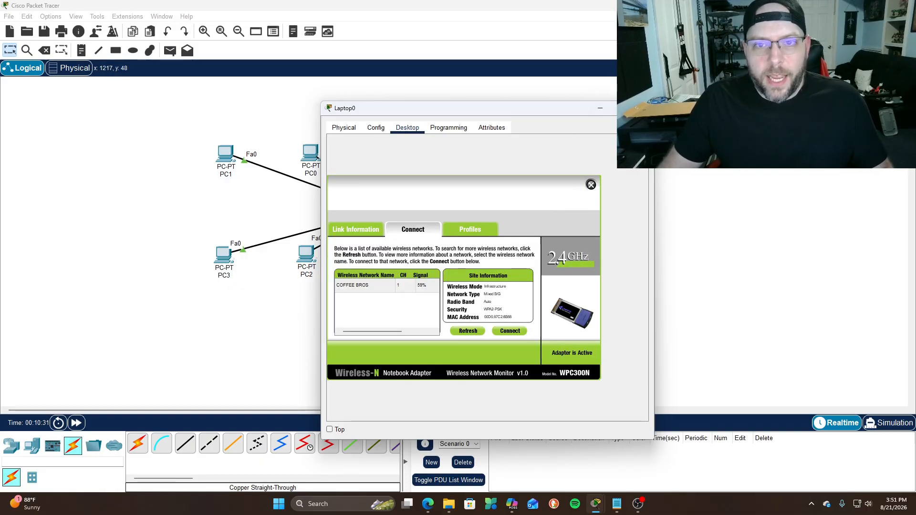
left_click(643, 108)
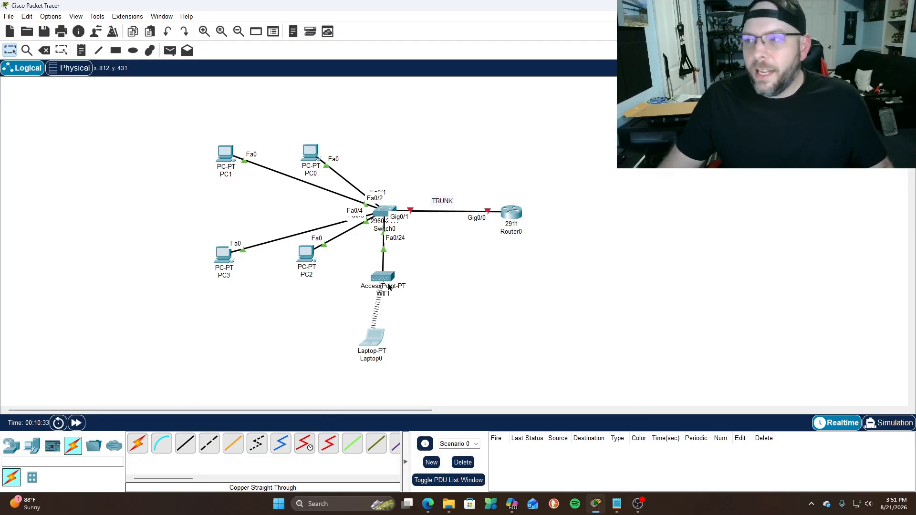
mouse_move(387, 286)
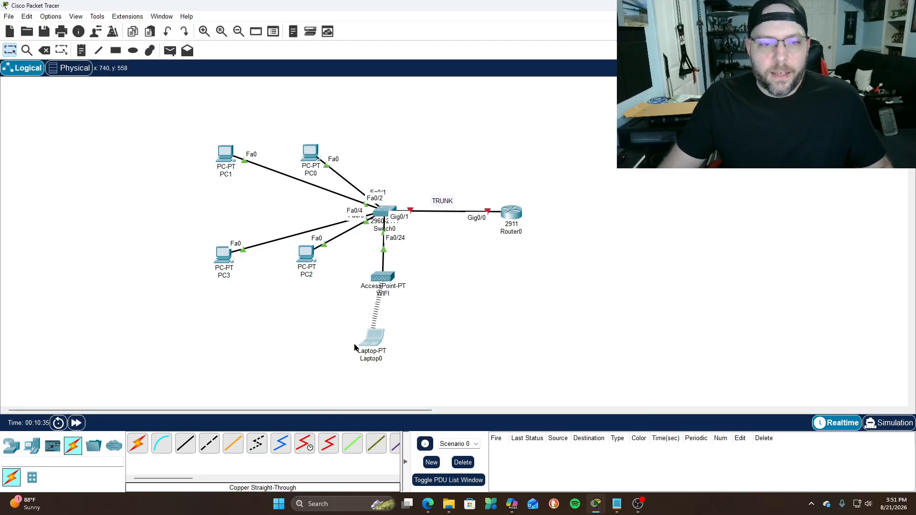
mouse_move(369, 344)
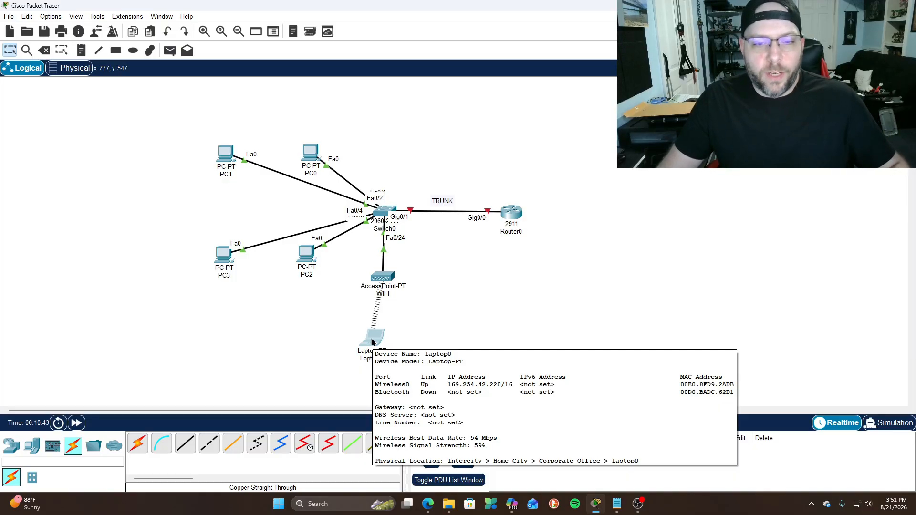
left_click(620, 507)
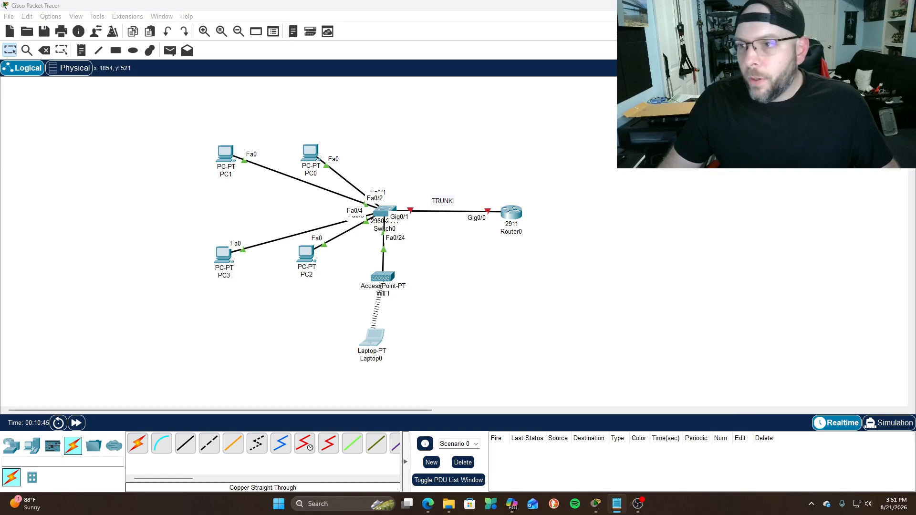
left_click(308, 153)
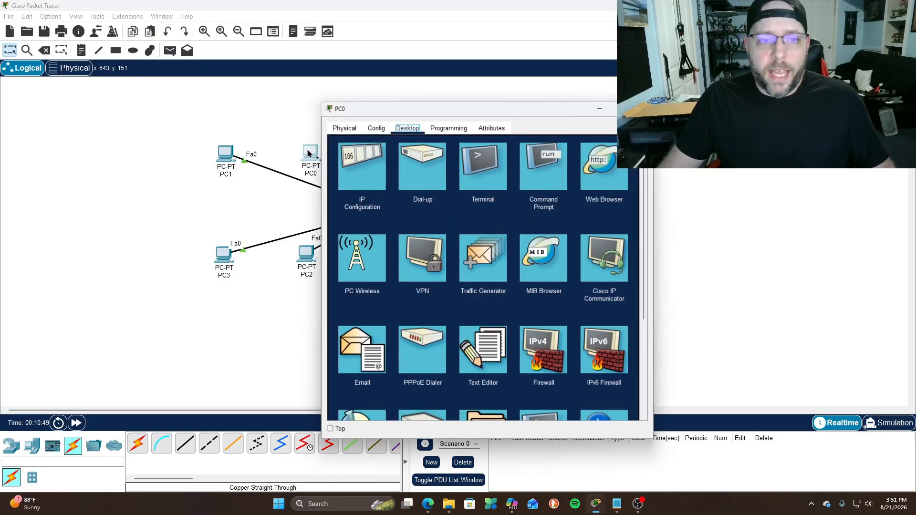
left_click(355, 162)
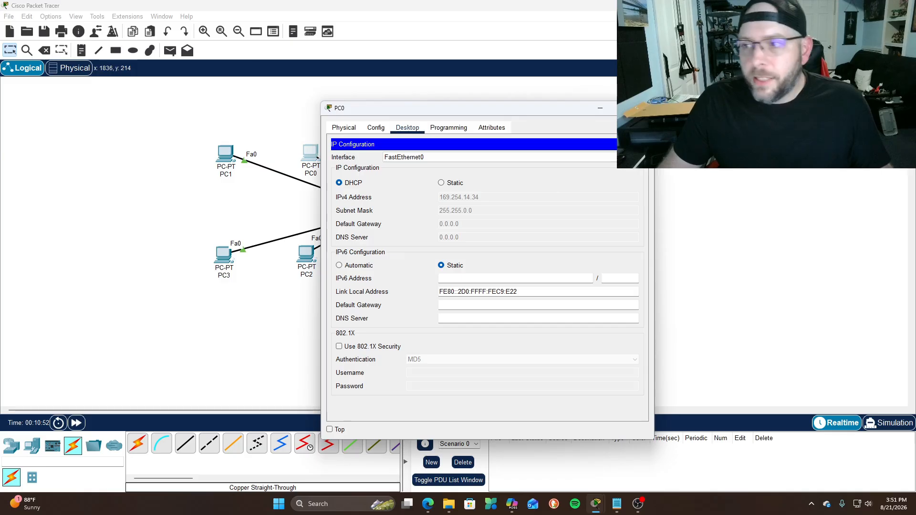
key("alt+Tab")
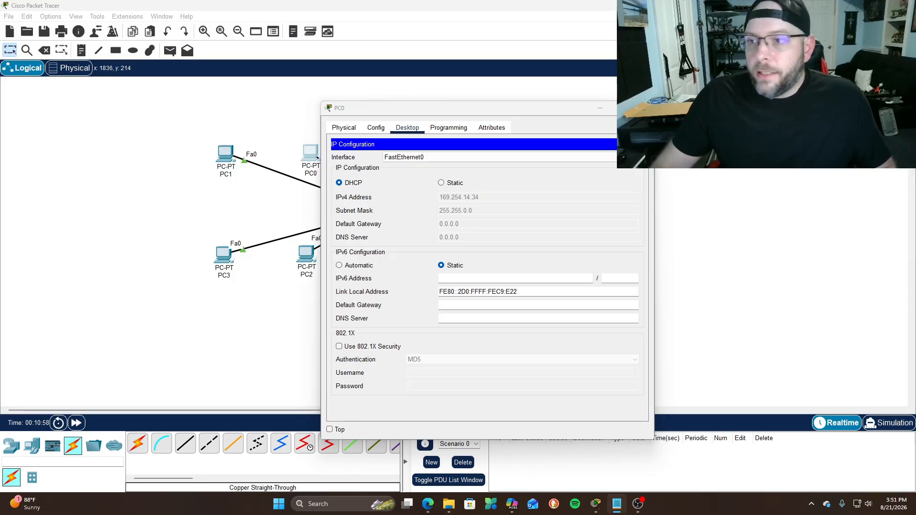
left_click(643, 108)
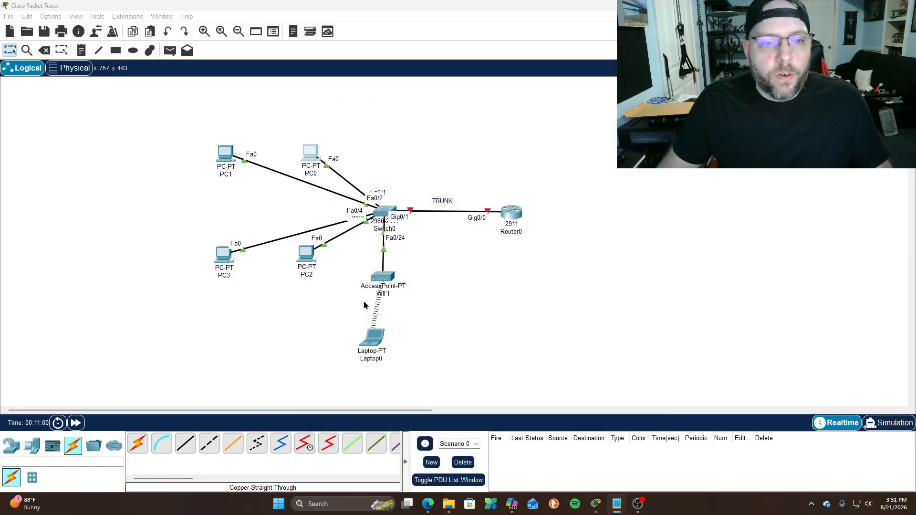
Run ping 169.254.14.34 from Laptop0's Command Prompt, getting 4 of 4 replies
left_click(375, 337)
left_click_drag(519, 114, 448, 125)
left_click(458, 171)
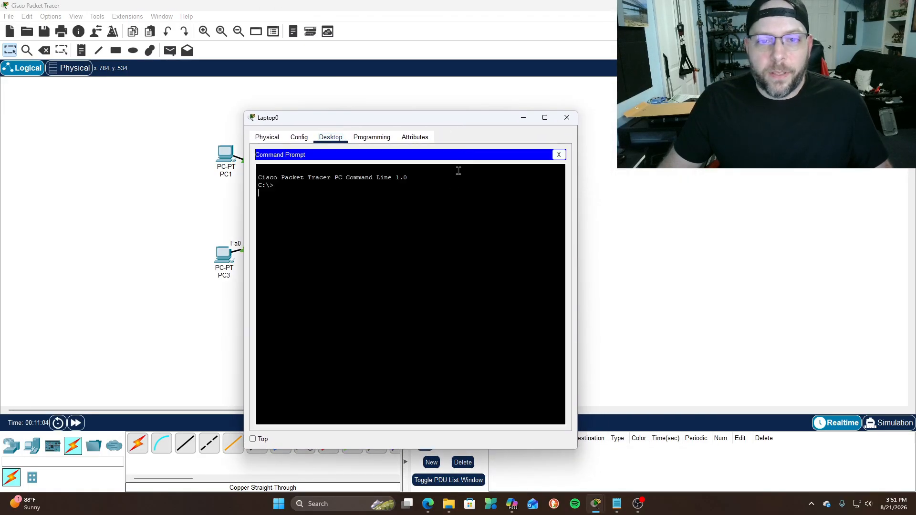
type("pi")
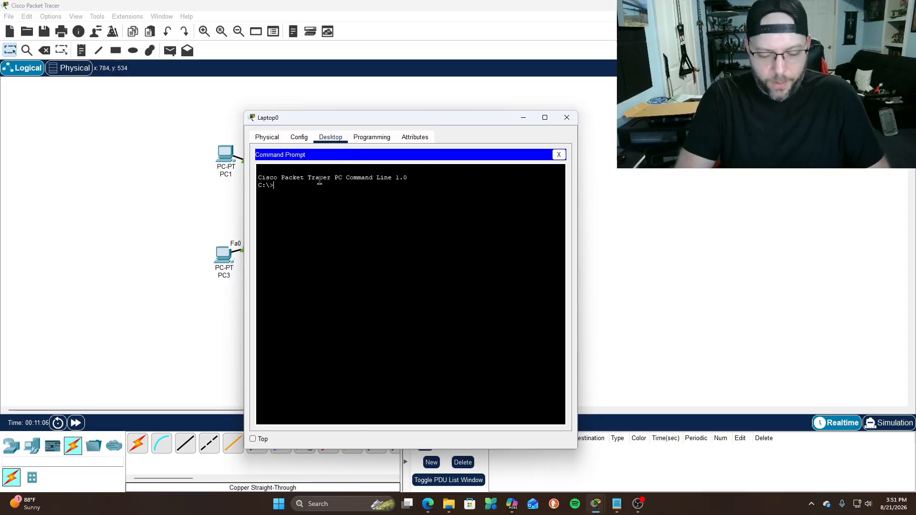
type("ng 169.254.14.34")
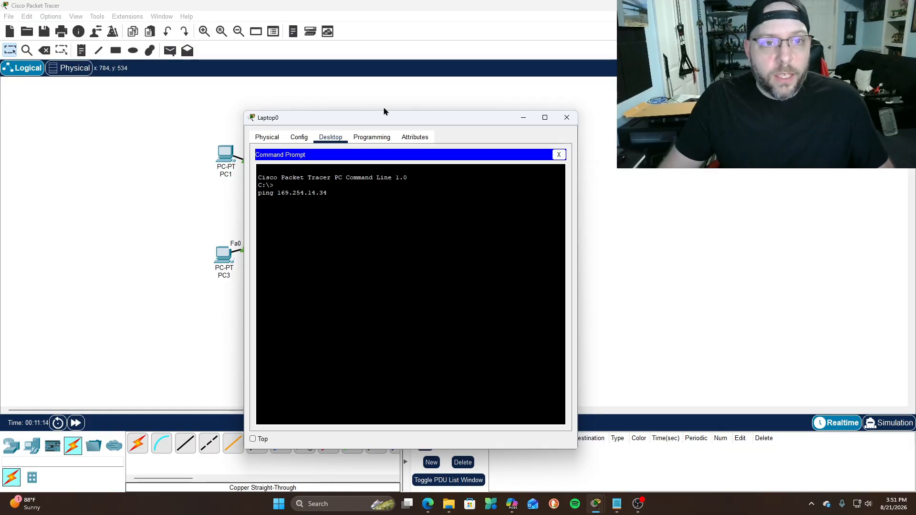
left_click_drag(391, 114, 486, 99)
key("Return")
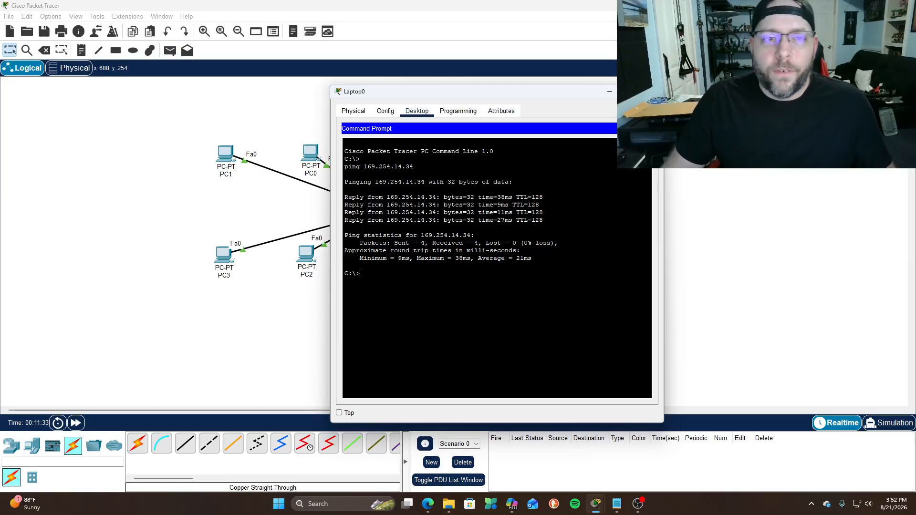
Close Laptop0 and bring up Switch0's CLI
left_click(657, 90)
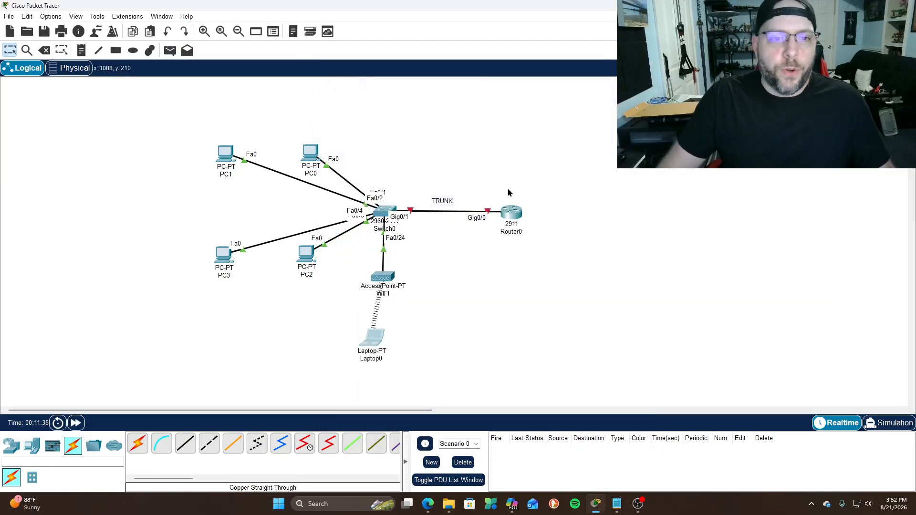
left_click(381, 211)
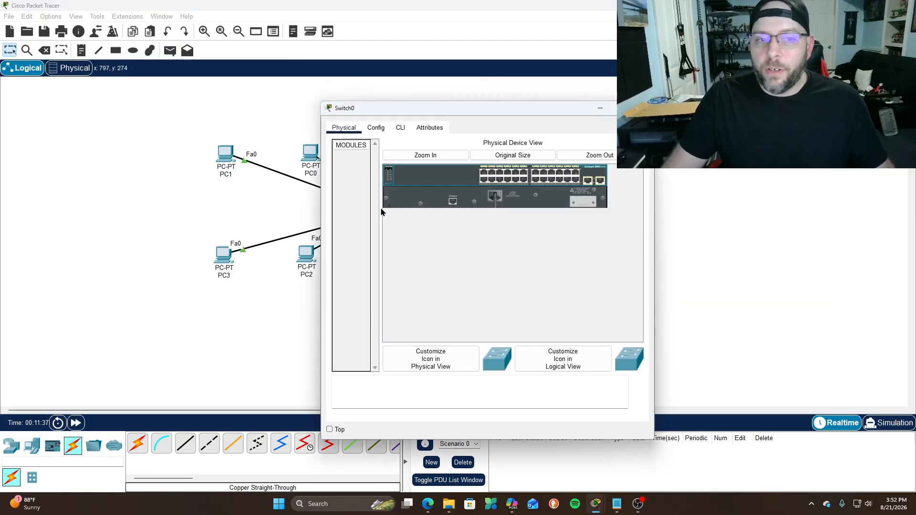
left_click_drag(484, 110, 389, 89)
left_click(307, 109)
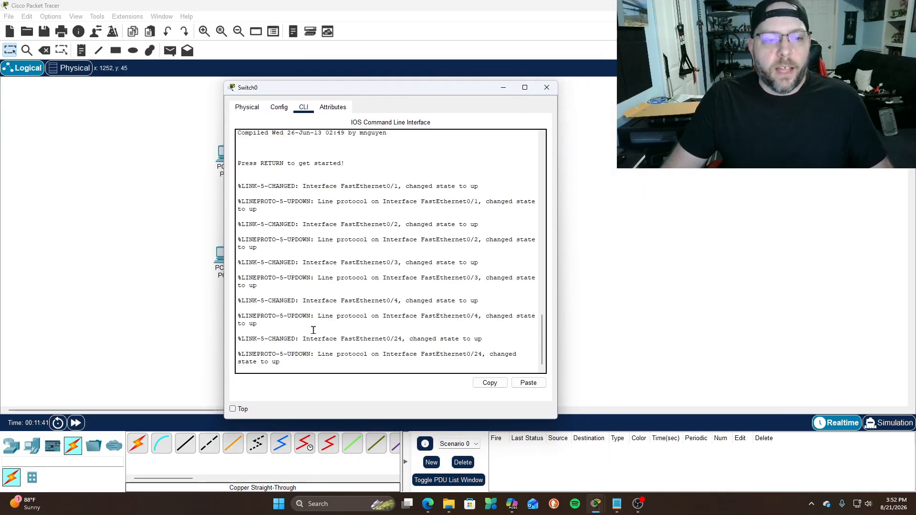
Enter privileged mode with enable, then global configuration mode with conf t
key("Return")
key("Return")
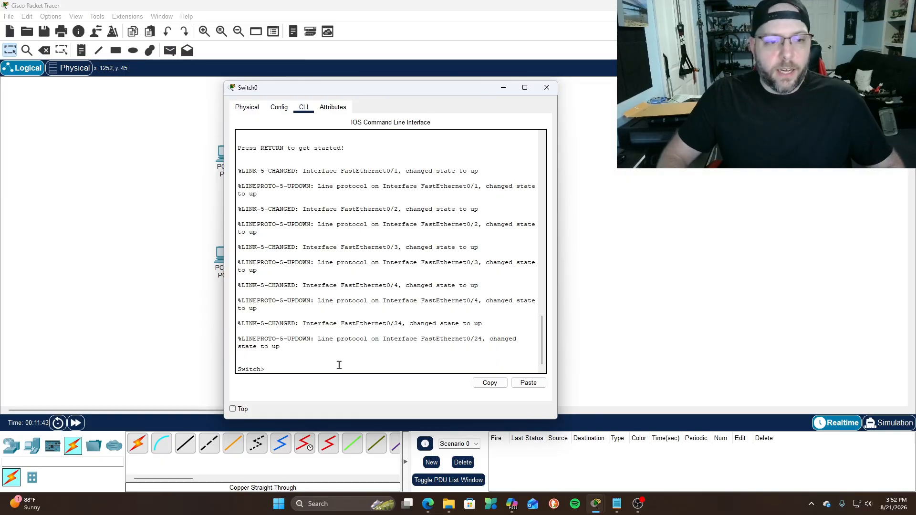
key("Return")
type("enable")
key("Return")
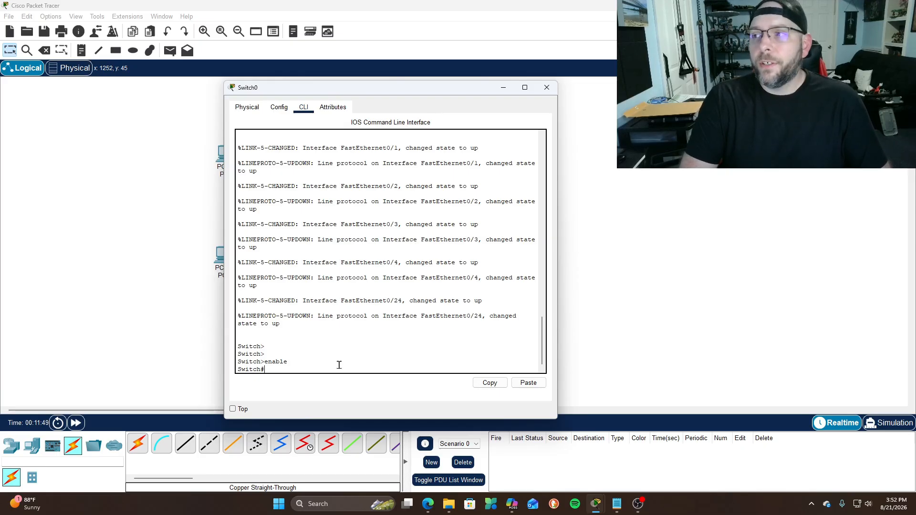
type("onfigure termina")
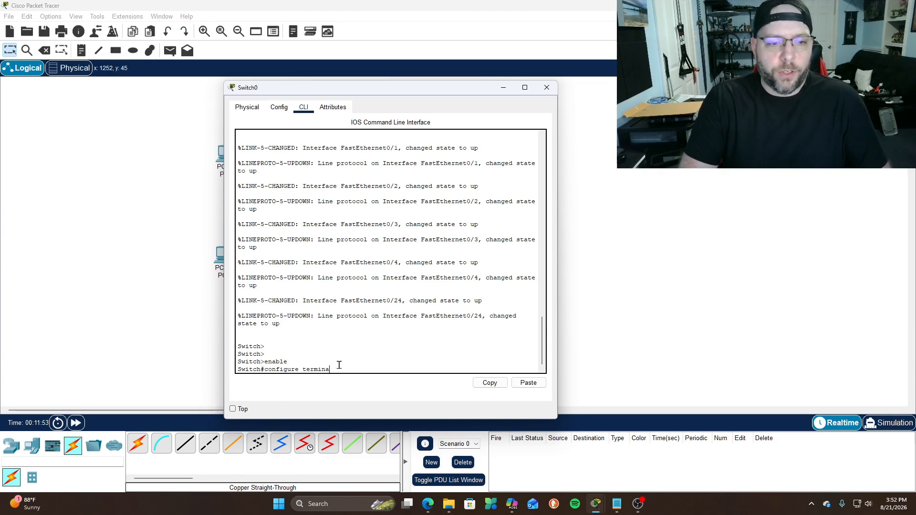
type("l")
key("Return")
type("exit")
key("Return")
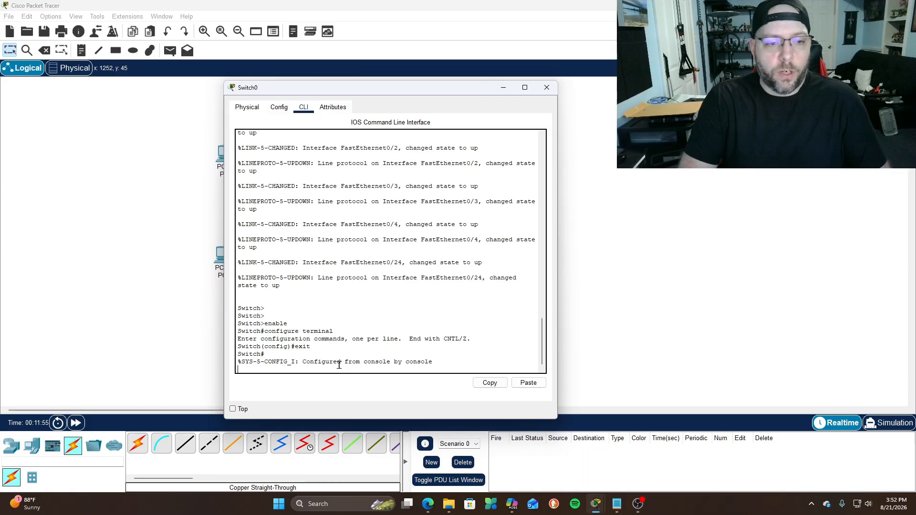
key("Return")
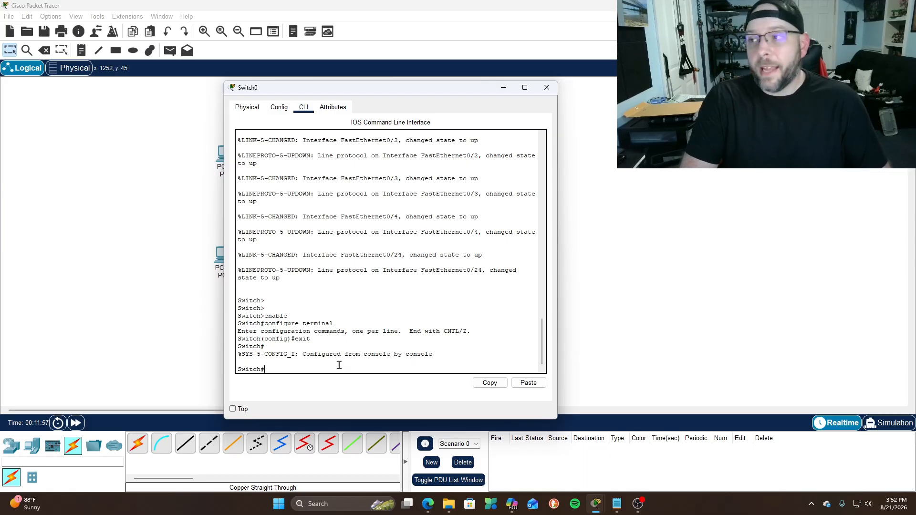
type("conf t")
key("Return")
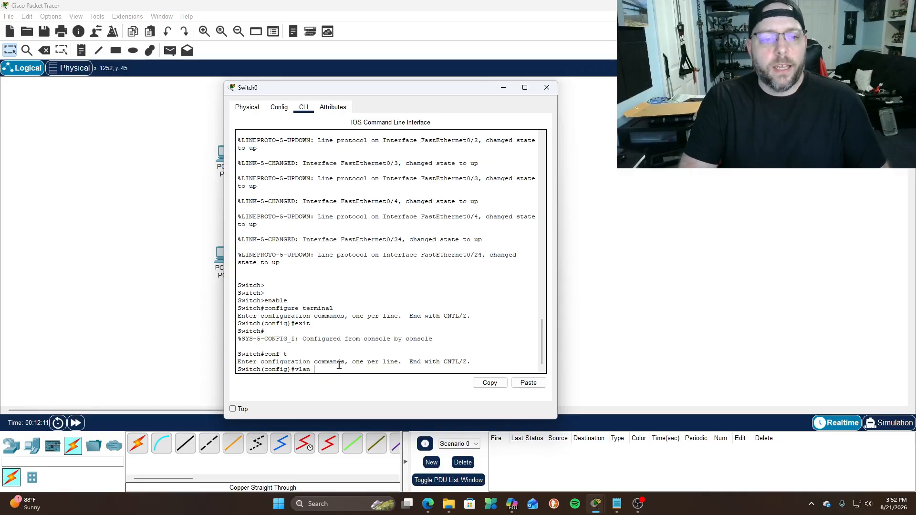
Create VLAN 10 named SALES
type("0")
key("Return")
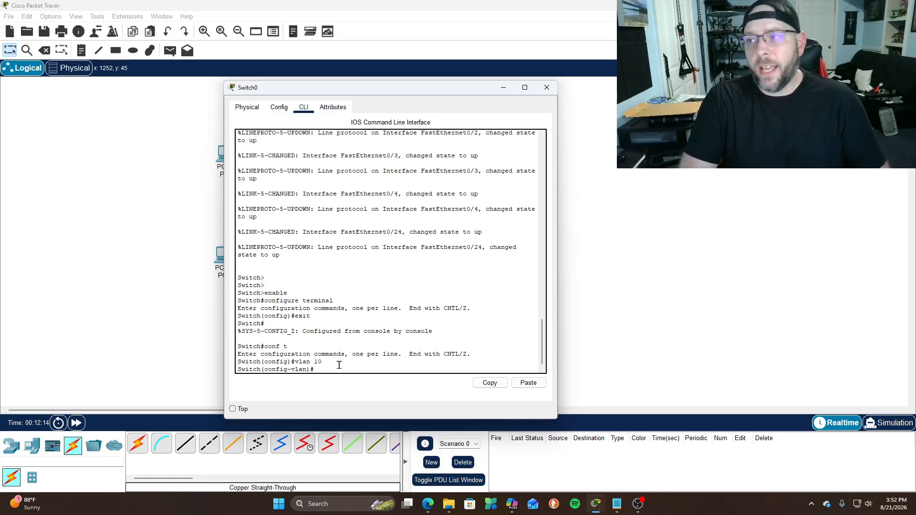
type("name SALES")
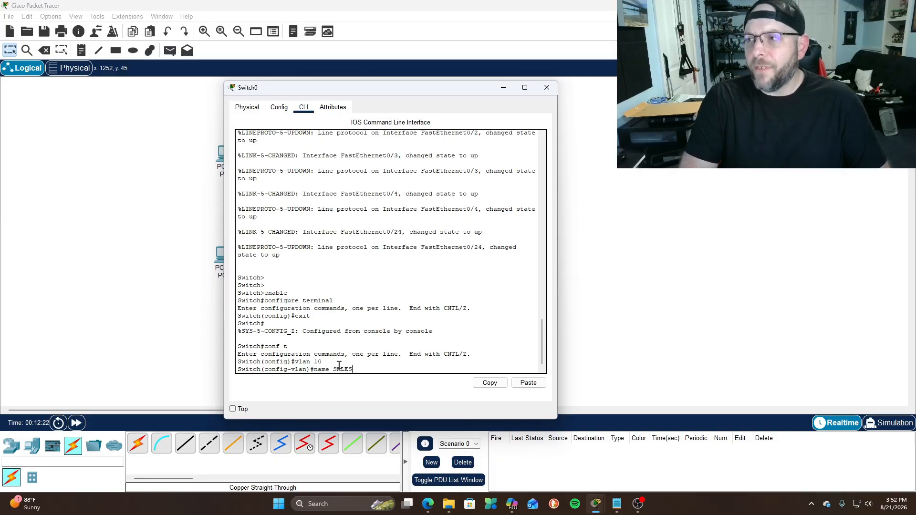
key("Return")
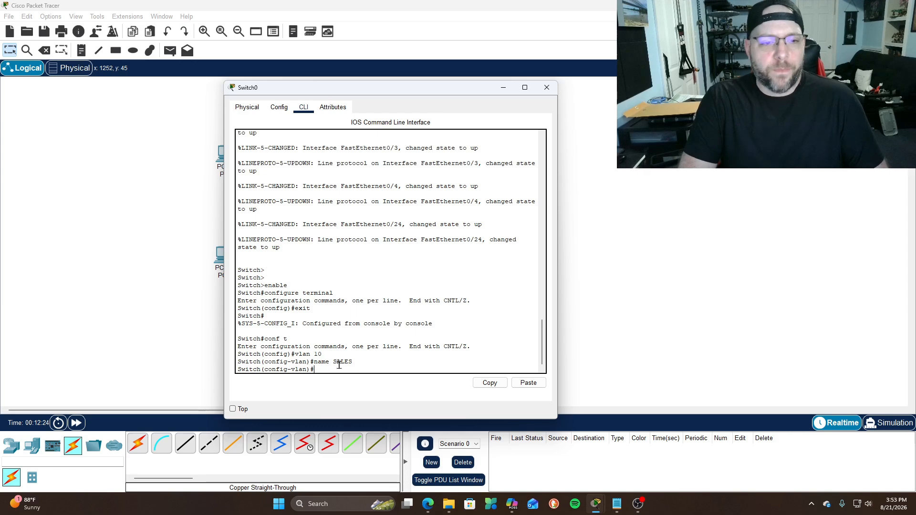
type("exit")
key("Return")
Create VLAN 20 named COFFEE-MGT
type("vlan 20")
key("Return")
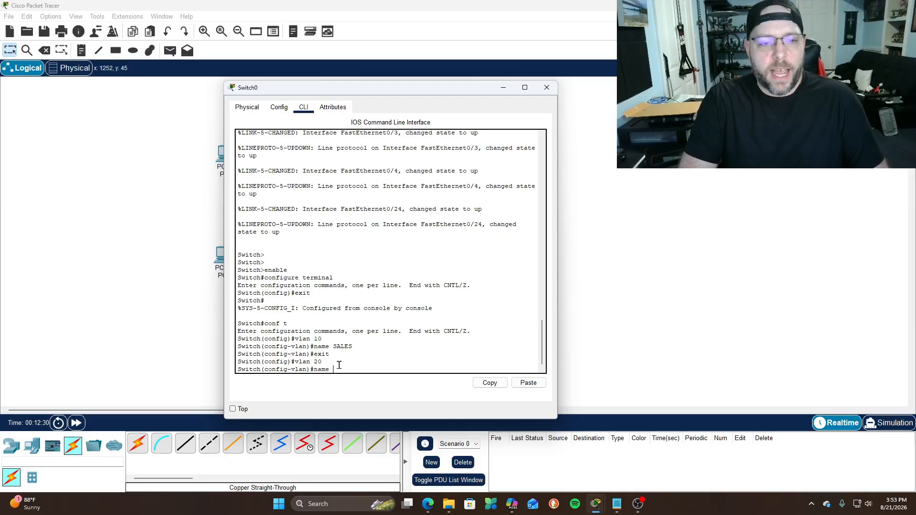
type("name COFFEE")
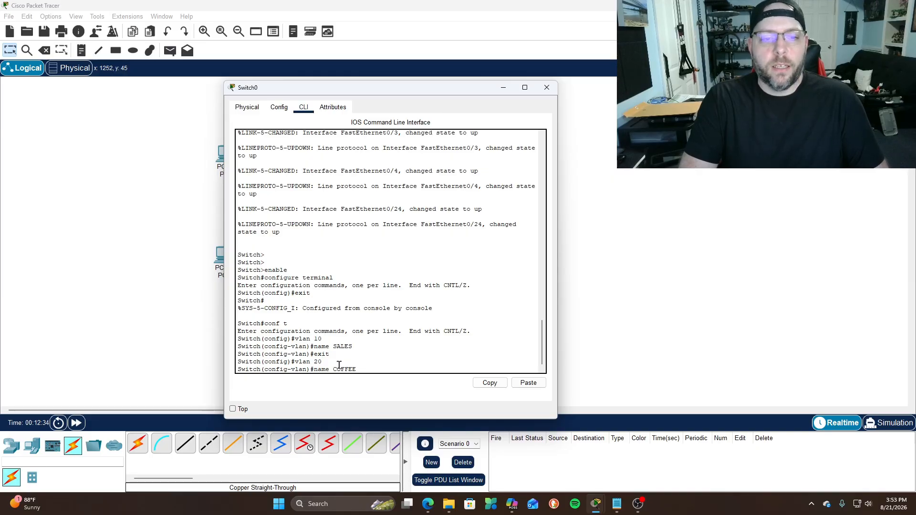
type(" MG")
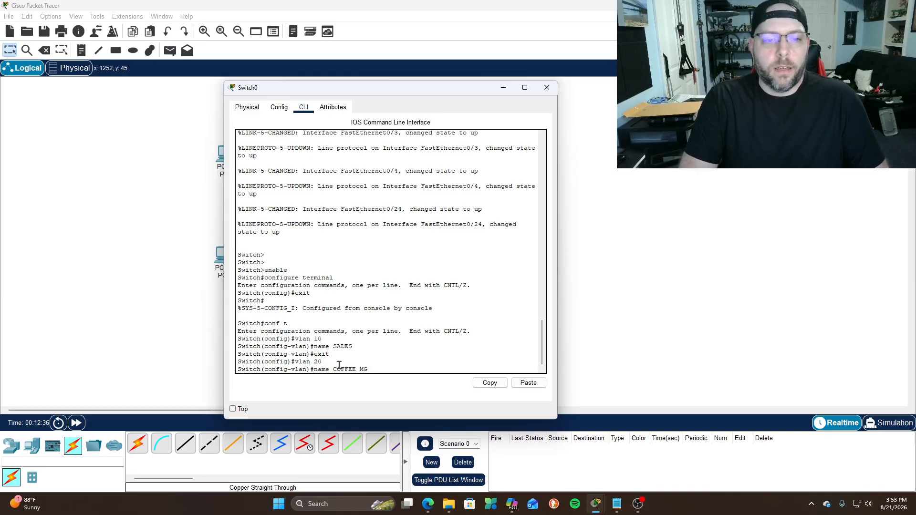
type("T")
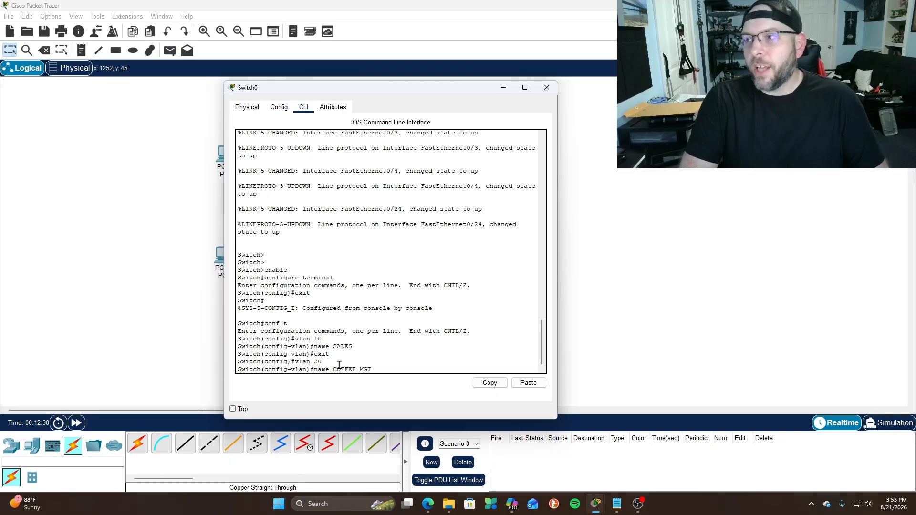
key("BackSpace")
key("BackSpace")
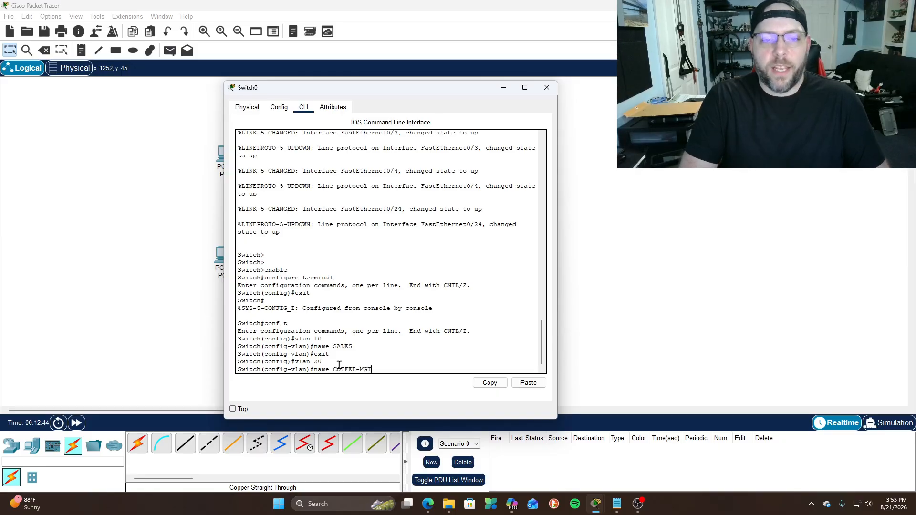
key("Return")
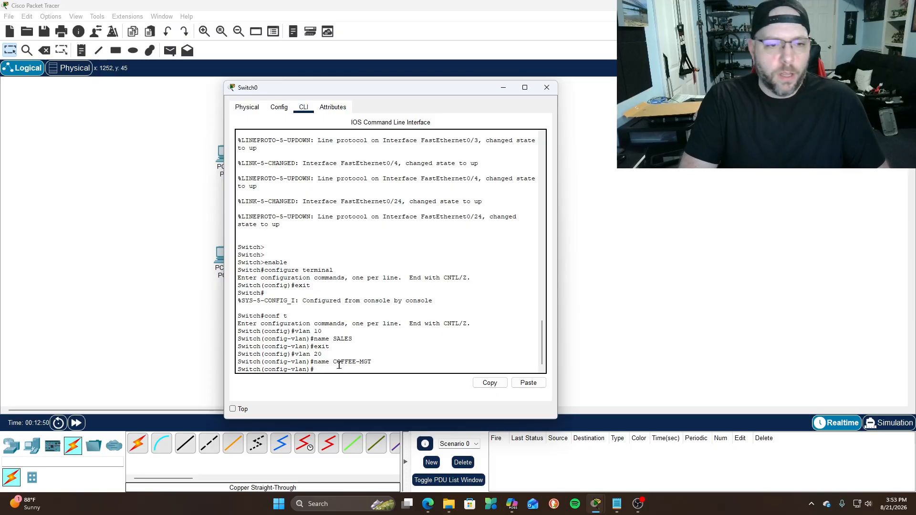
type("exit")
key("Return")
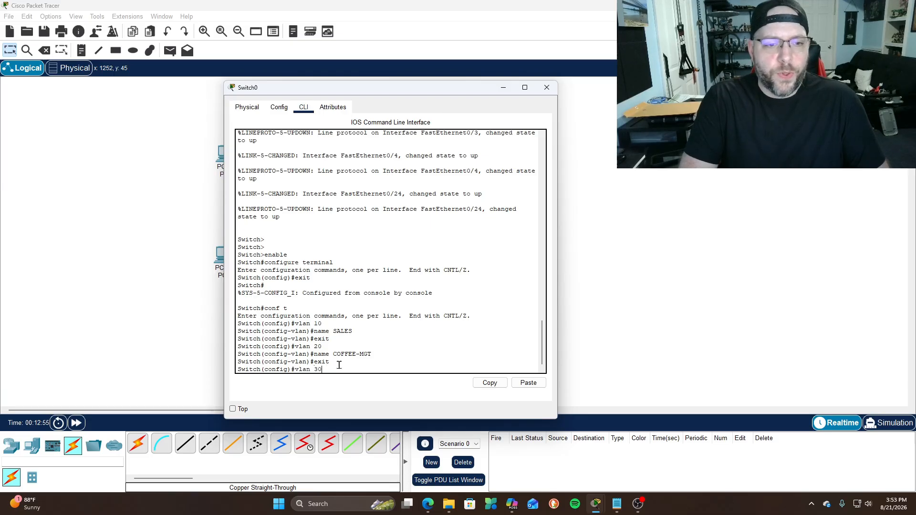
Create VLAN 30 named WIFI
type("vlan 30")
key("Return")
type("name")
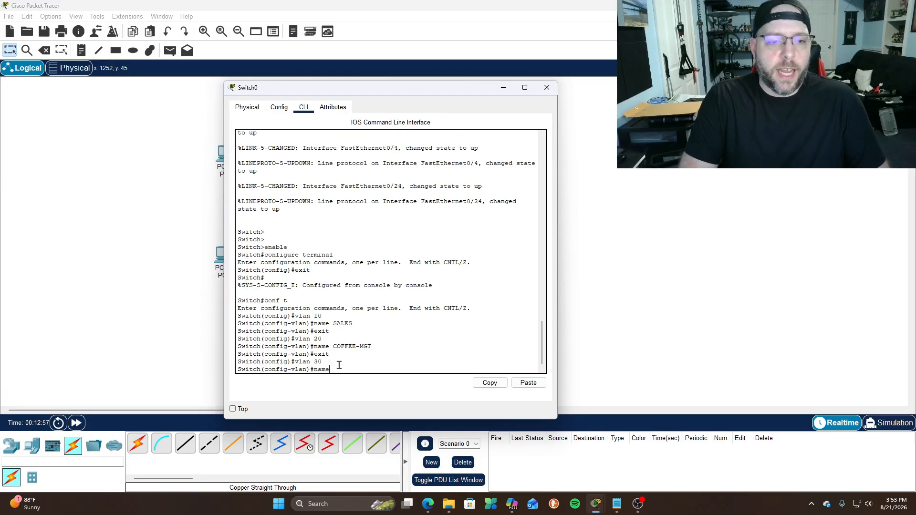
type(" WIFI")
key("Return")
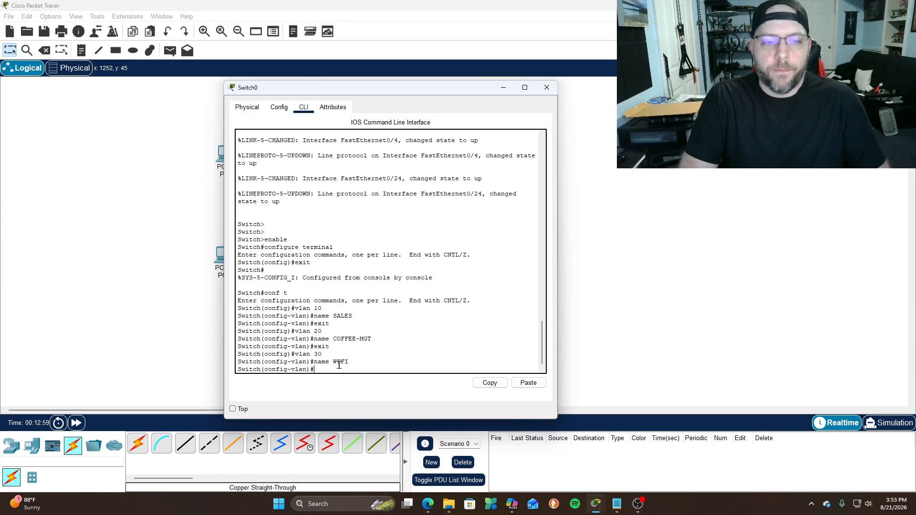
type("e")
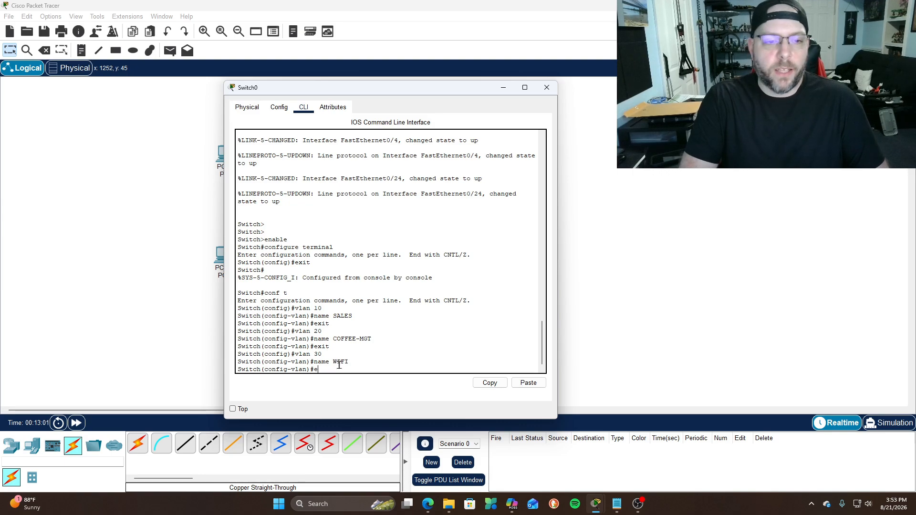
type("xit")
key("Return")
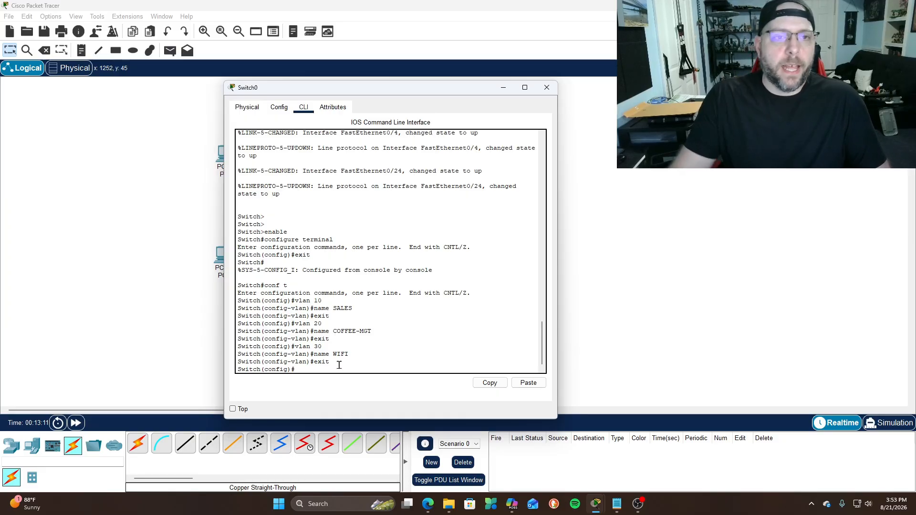
Draw rectangles around PC1/PC0, PC3/PC2, and the access point with Laptop0
left_click_drag(345, 96, 513, 85)
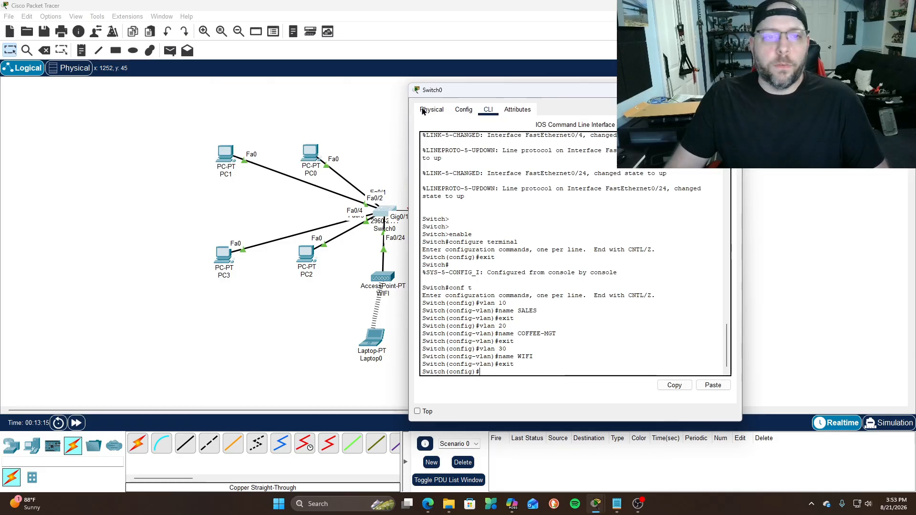
left_click(733, 90)
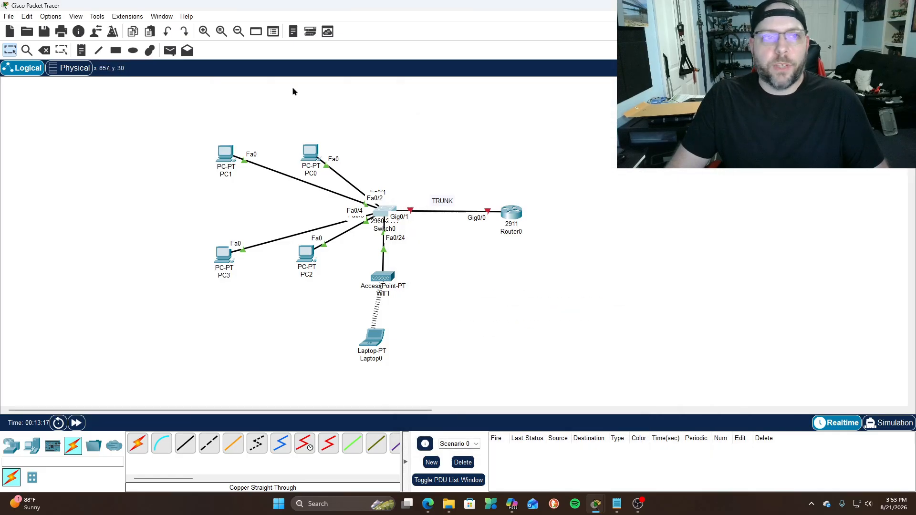
left_click(115, 51)
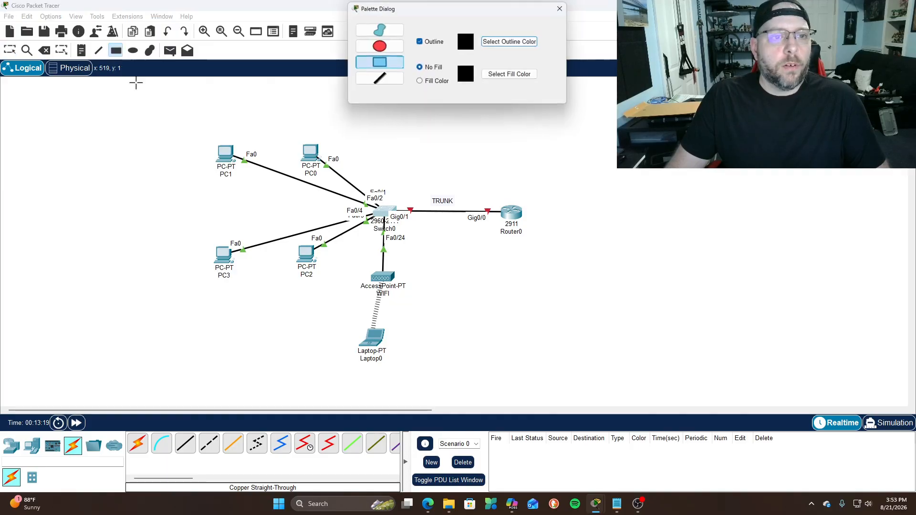
left_click_drag(200, 128, 347, 209)
left_click_drag(192, 232, 337, 303)
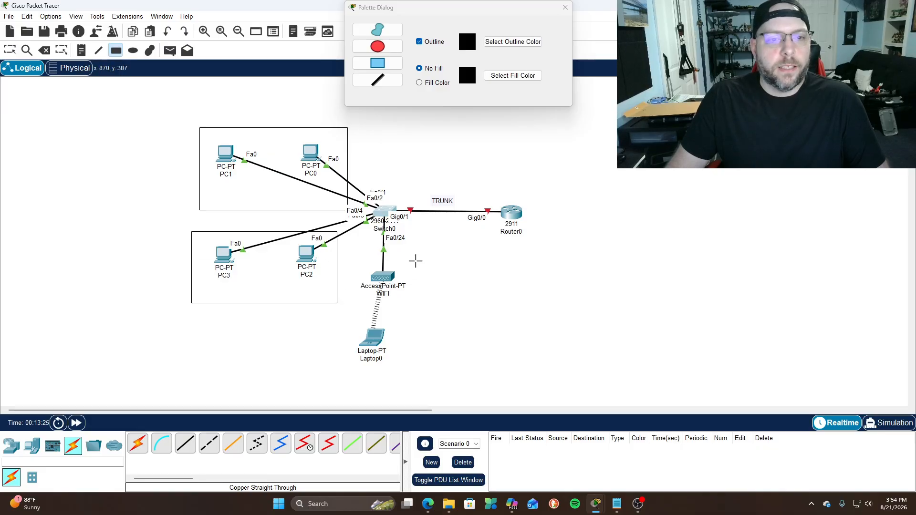
left_click_drag(361, 269, 446, 372)
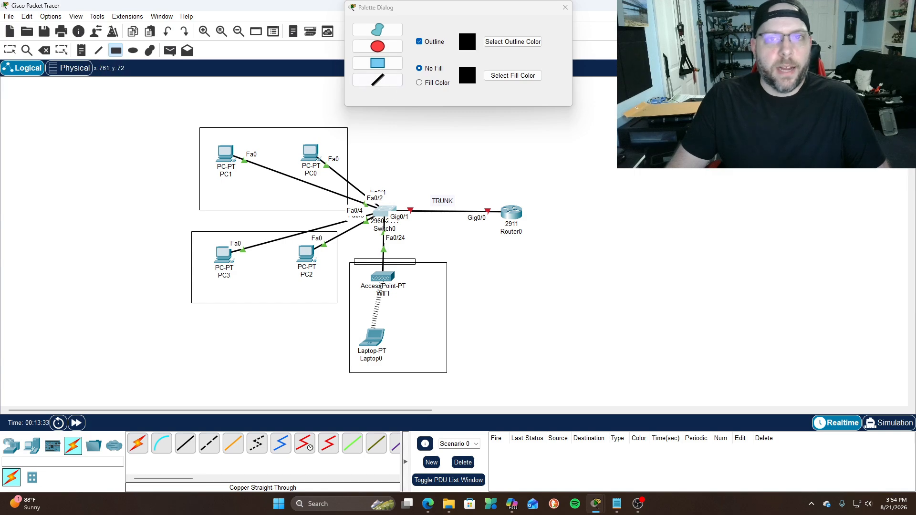
left_click(565, 7)
Add notes labelling the boxes VLAN10 SALES, VLAN20 COFFEE MGT and VLAN30 WIFI
left_click(81, 50)
left_click(206, 199)
type("VLAN10 SALES")
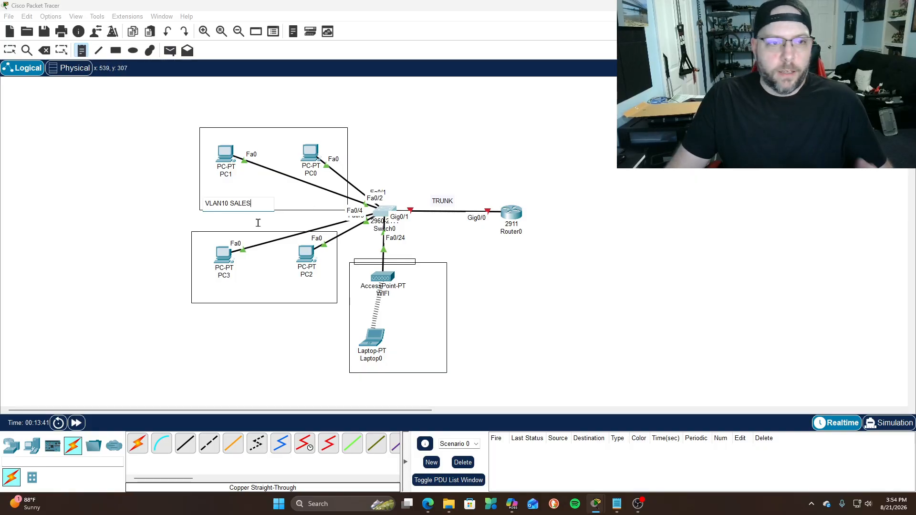
left_click(199, 292)
type("VLAN20")
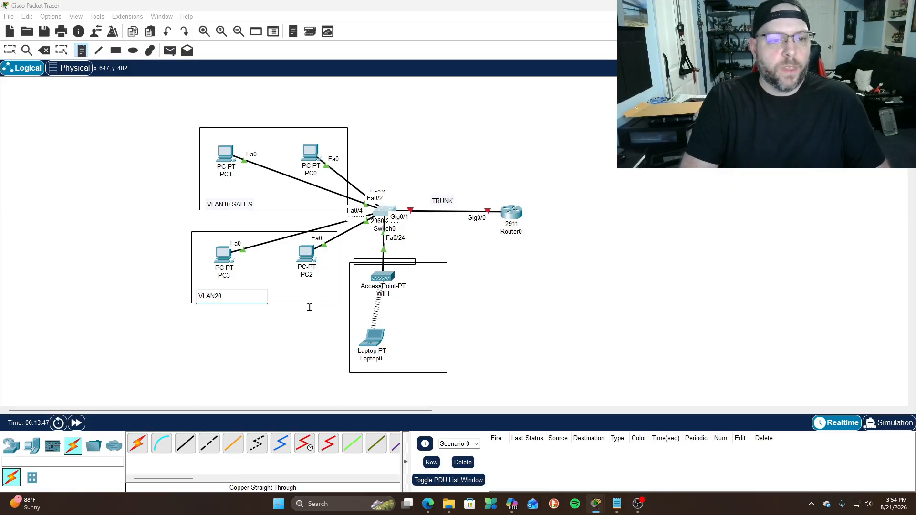
type(" COFFEE MGT")
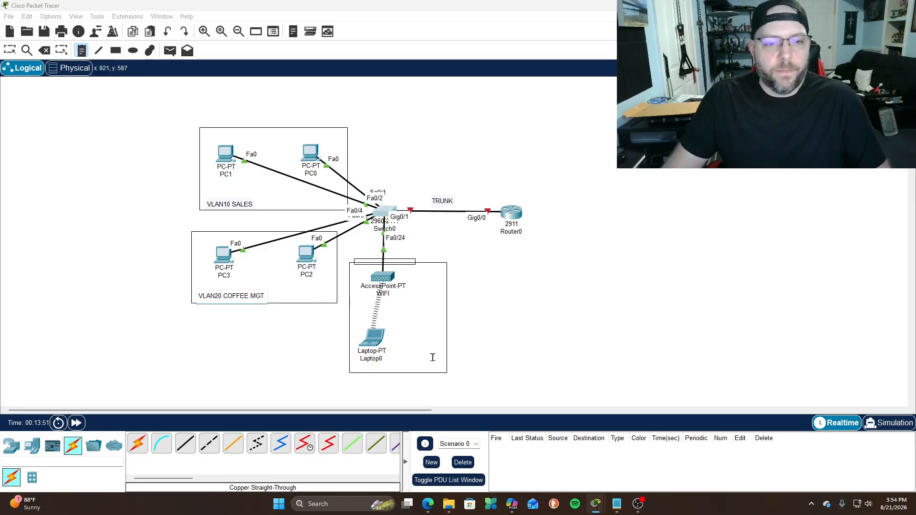
left_click(394, 361)
type("VLAN30 WIFI")
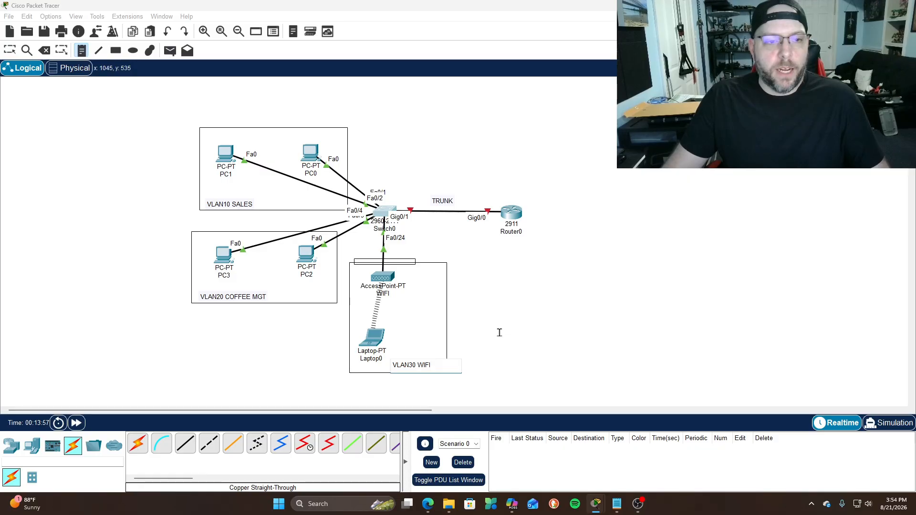
left_click(10, 51)
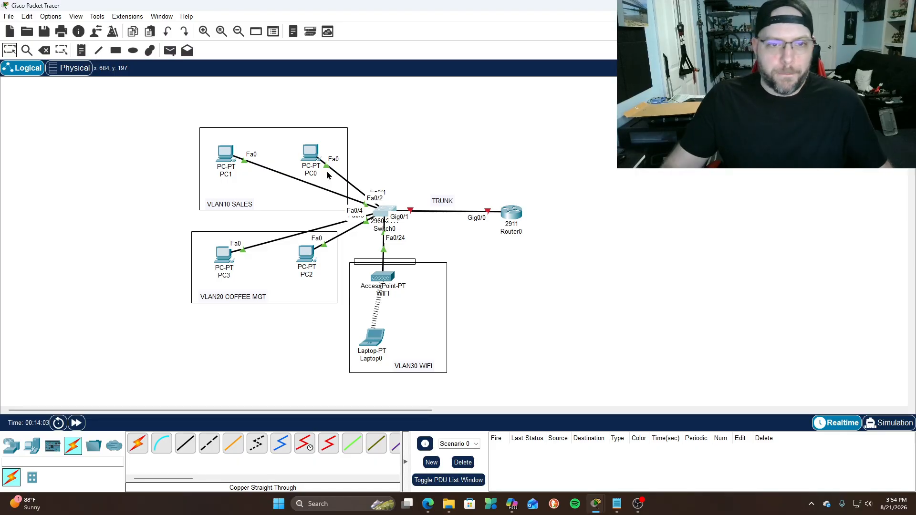
mouse_move(598, 509)
left_click(649, 442)
Make ports fa0/1-2 access ports in VLAN 10
left_click_drag(583, 99, 374, 89)
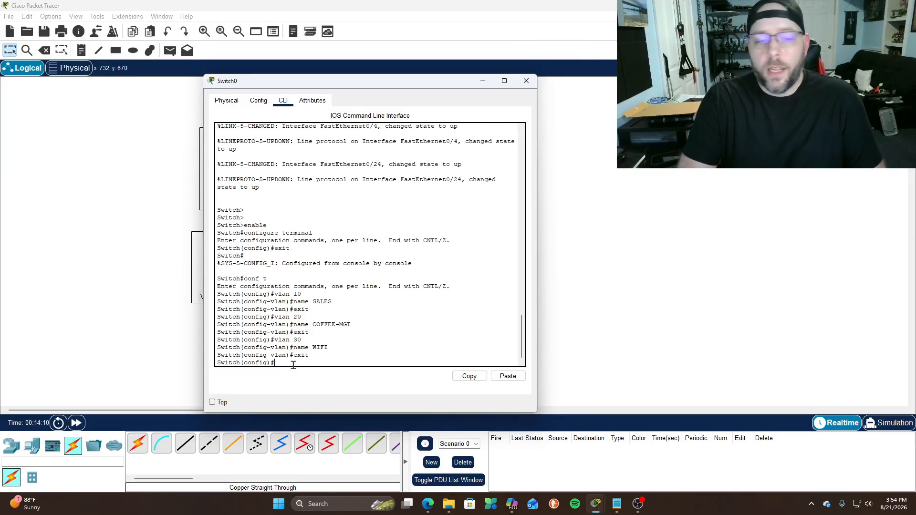
type("in")
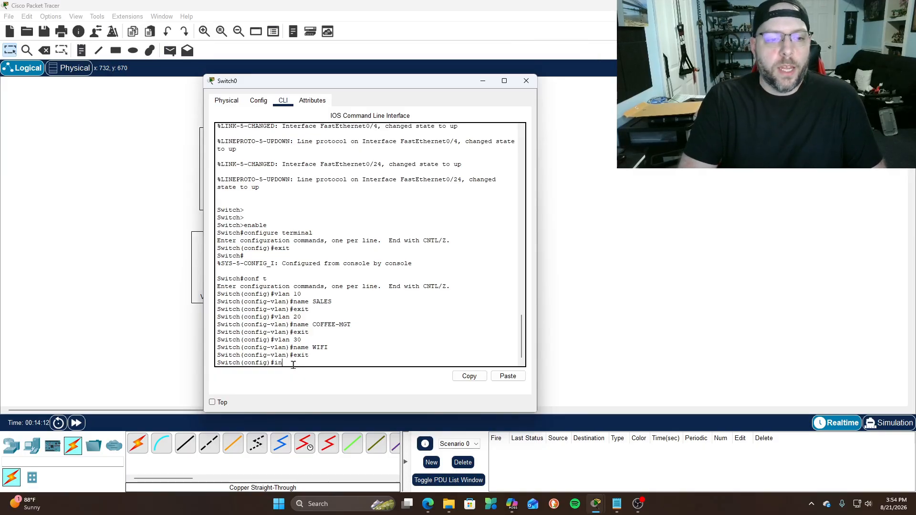
type("t")
key("Tab")
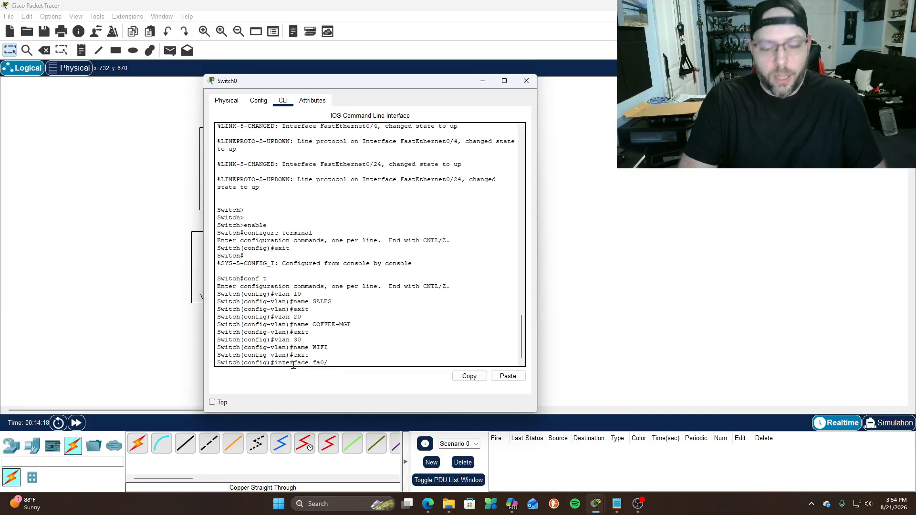
key("Left")
key("Left")
key("Left")
type("range")
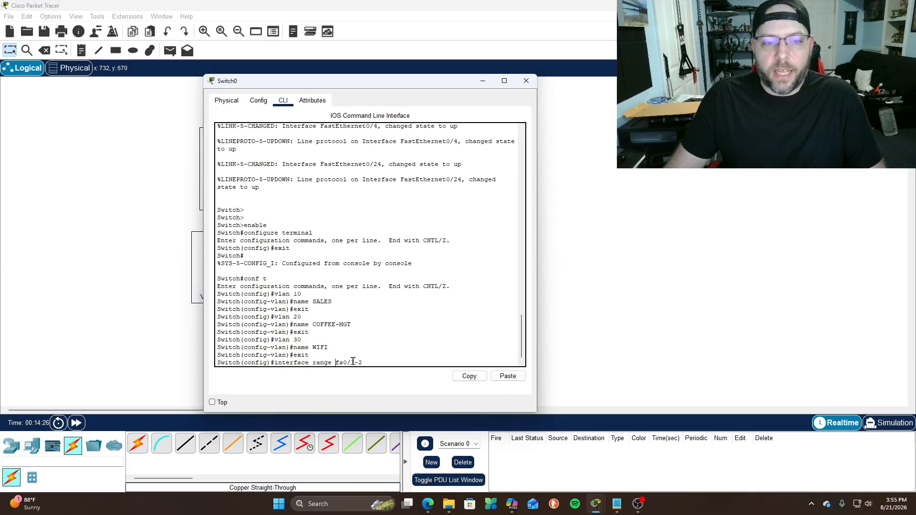
key("Return")
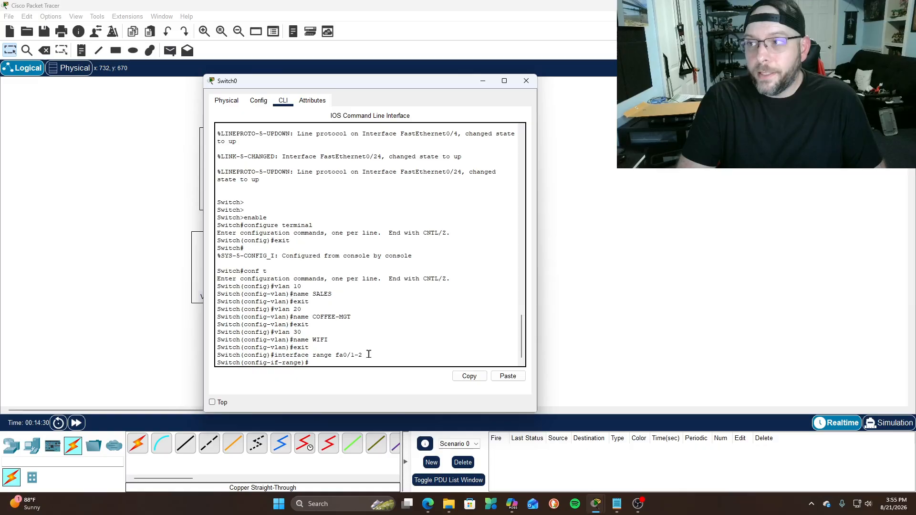
type("switchp")
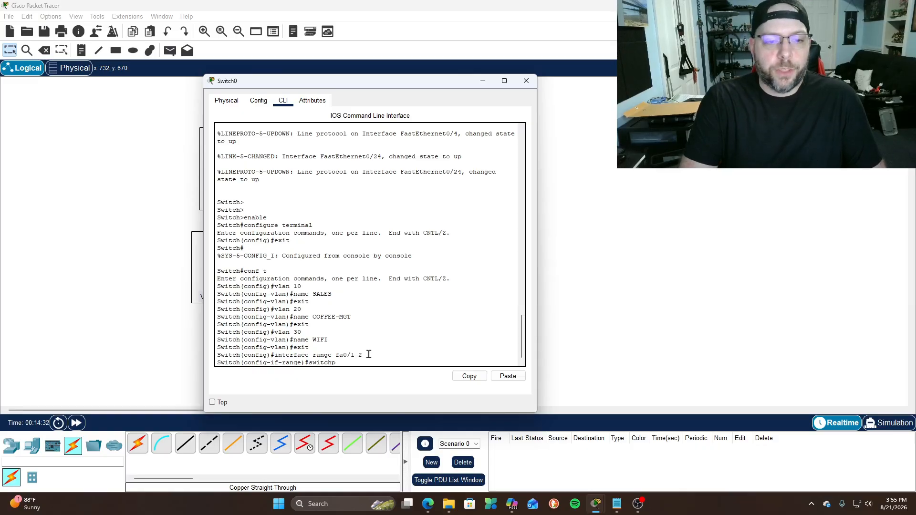
type("ort mode access")
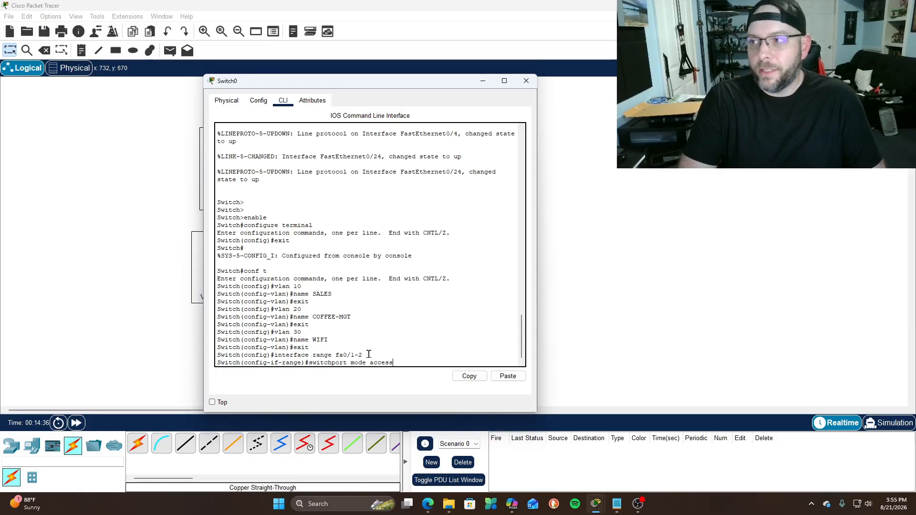
key("Return")
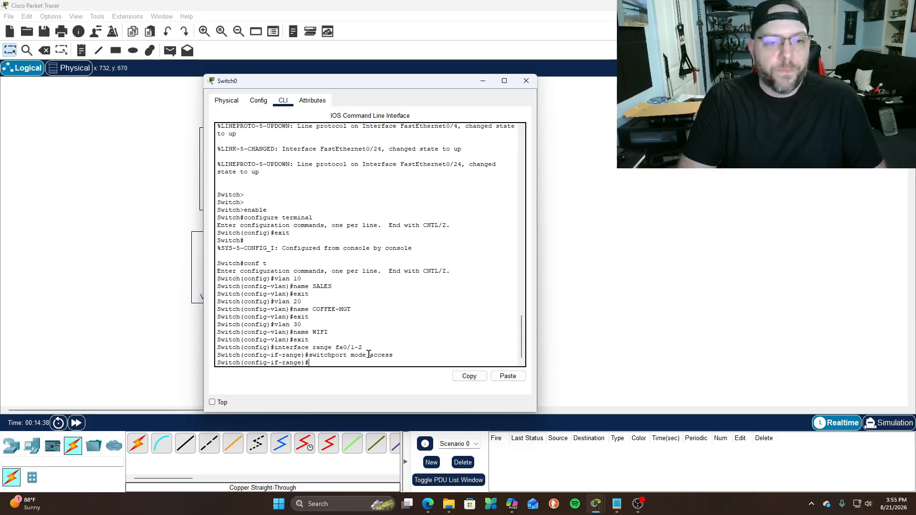
type("swith")
key("BackSpace")
key("BackSpace")
type("chport acc")
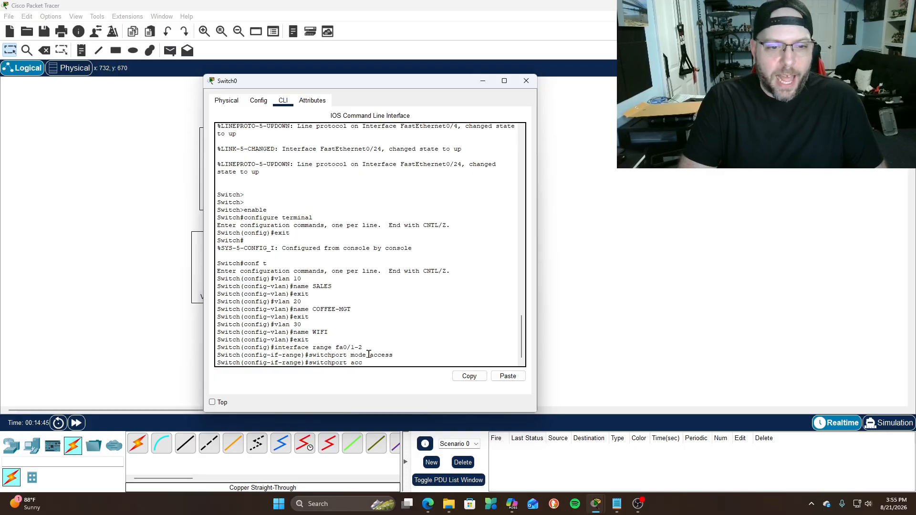
type("ess vlan ")
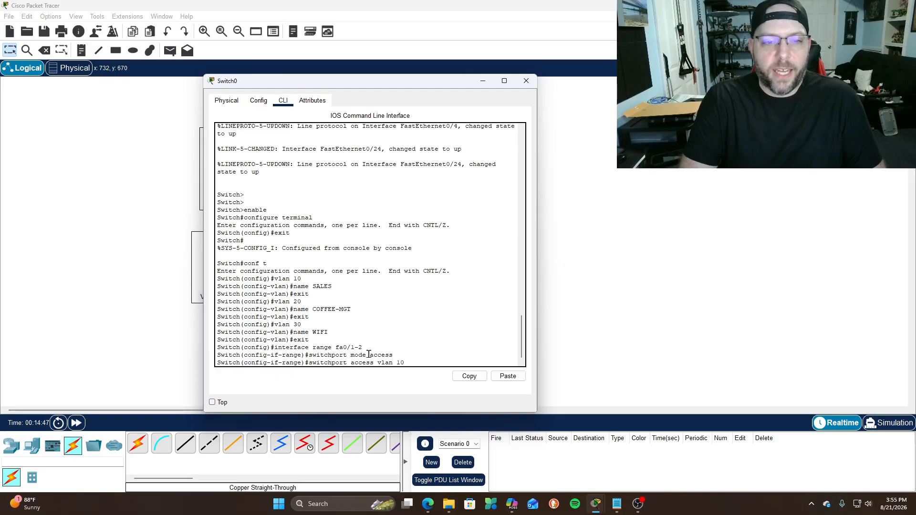
type("10")
key("Return")
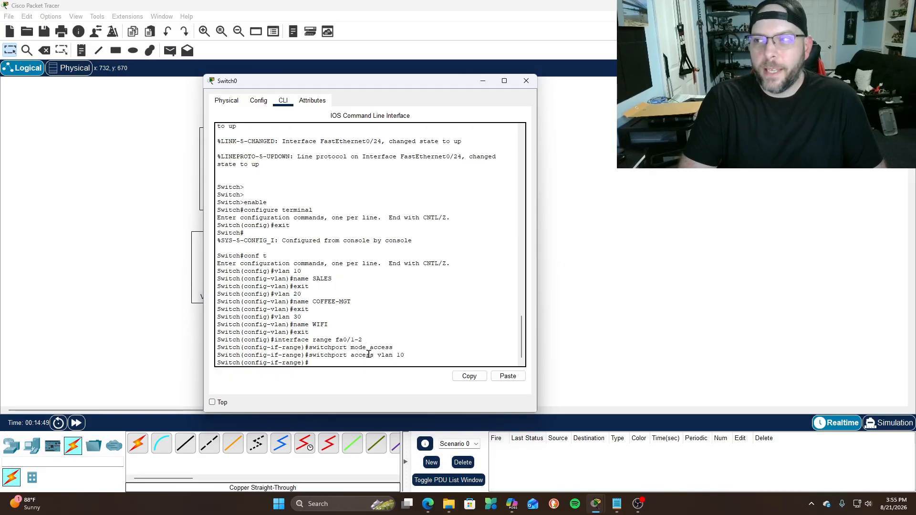
type("exit")
key("Return")
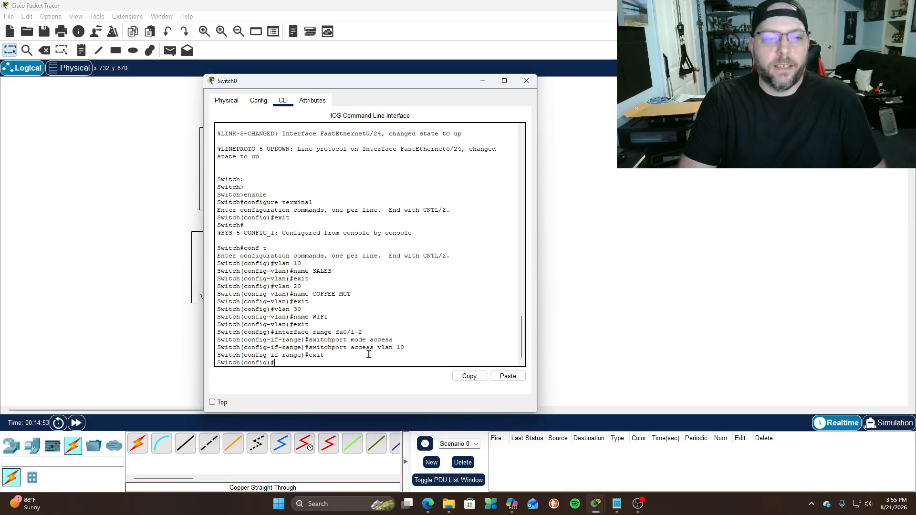
Make ports fa0/3-4 access ports in VLAN 20
type("int")
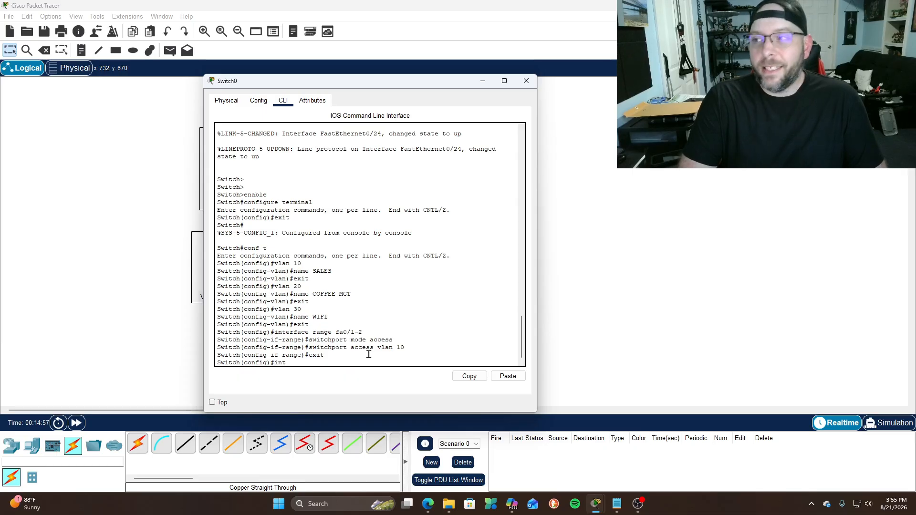
type("ernge fa0/3-4")
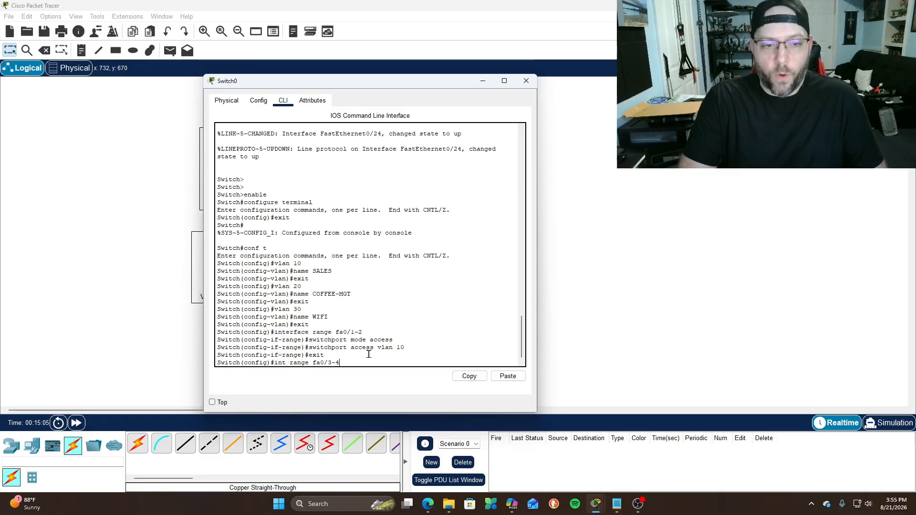
key("Return")
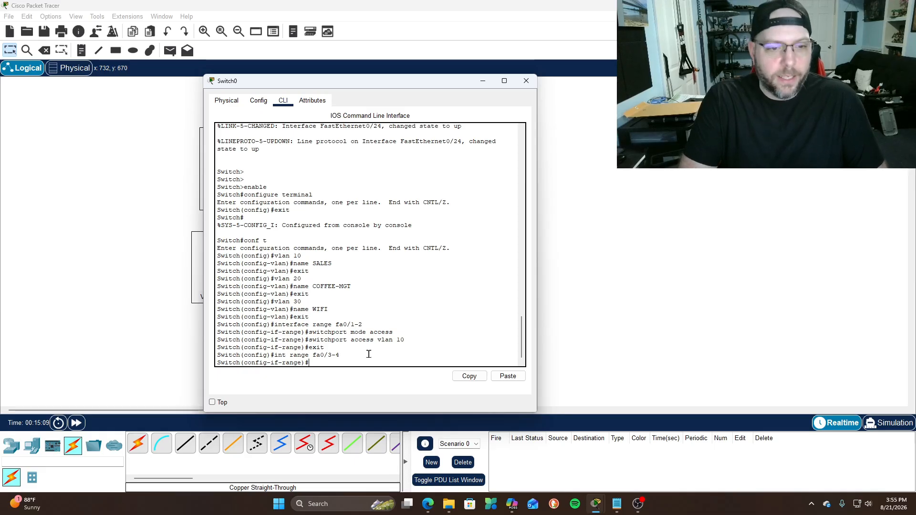
type("switchport mode access")
key("Return")
type("switchport access vlan 20")
key("Return")
type("exit")
key("Return")
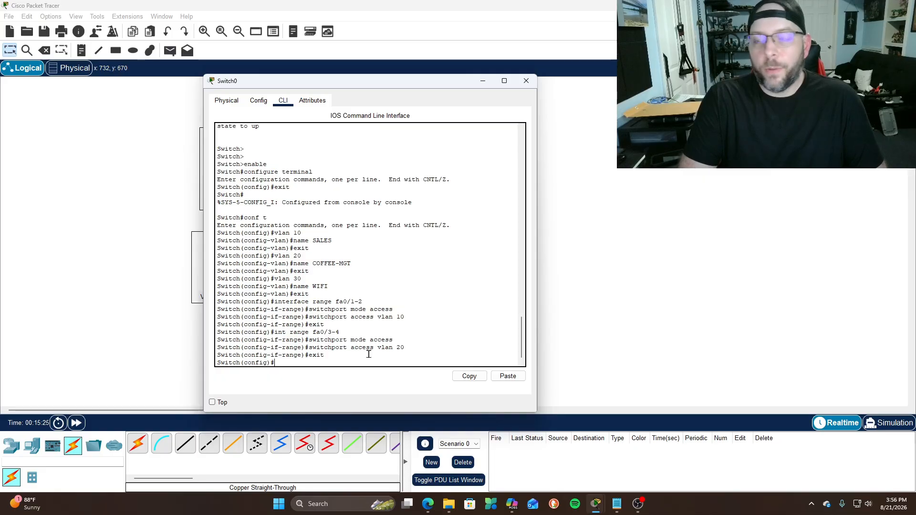
Make port fa0/24 an access port in VLAN 30
type("int fa0/24")
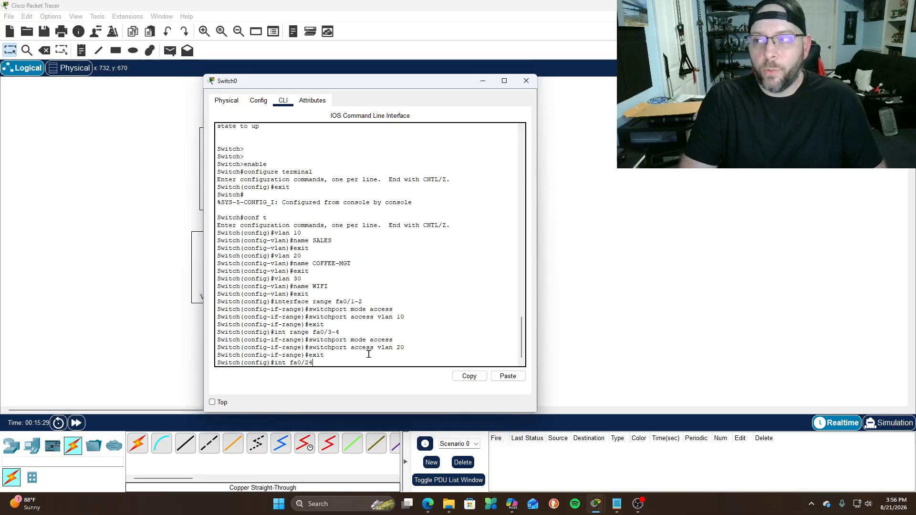
key("Return")
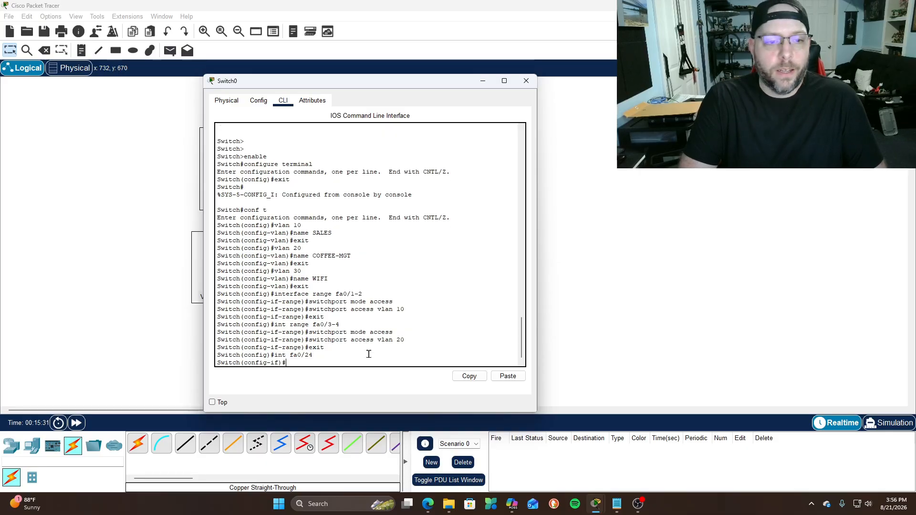
type("switchpor")
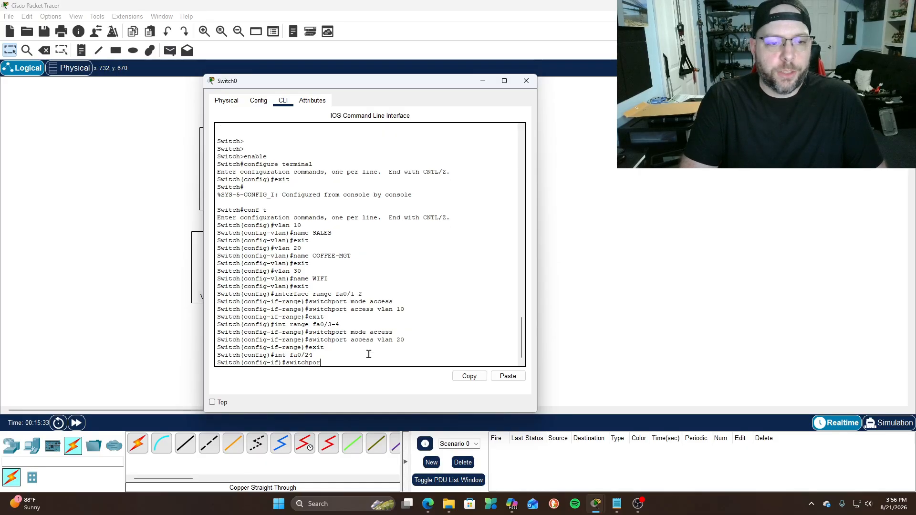
type("t mode access")
key("Return")
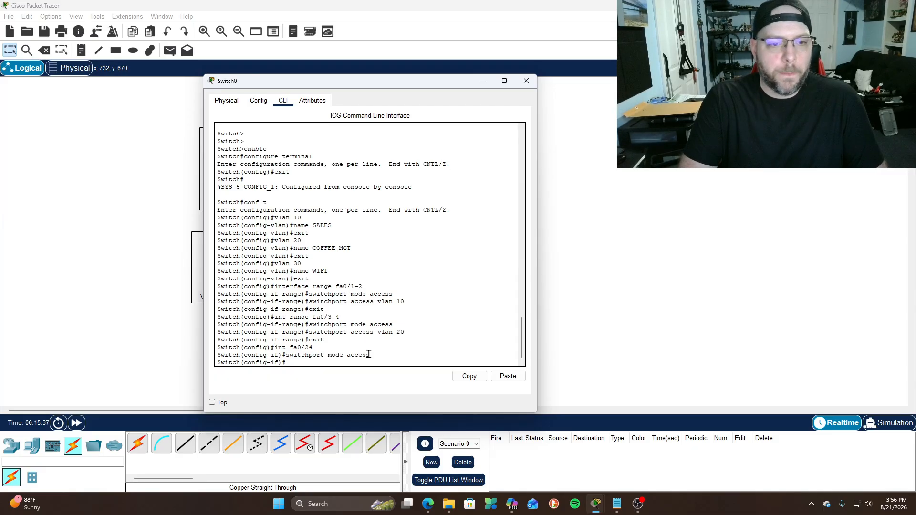
type("switchp")
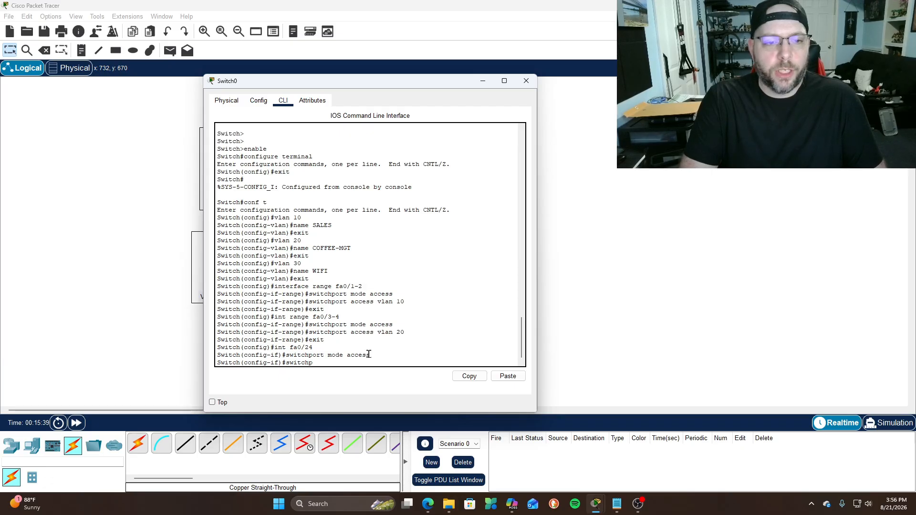
type("ort access vlan 30")
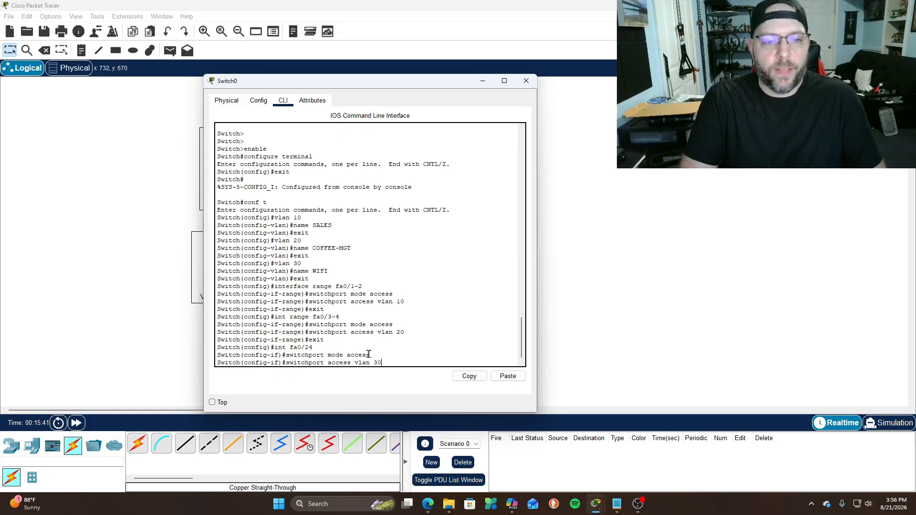
key("Return")
type("exit")
key("Return")
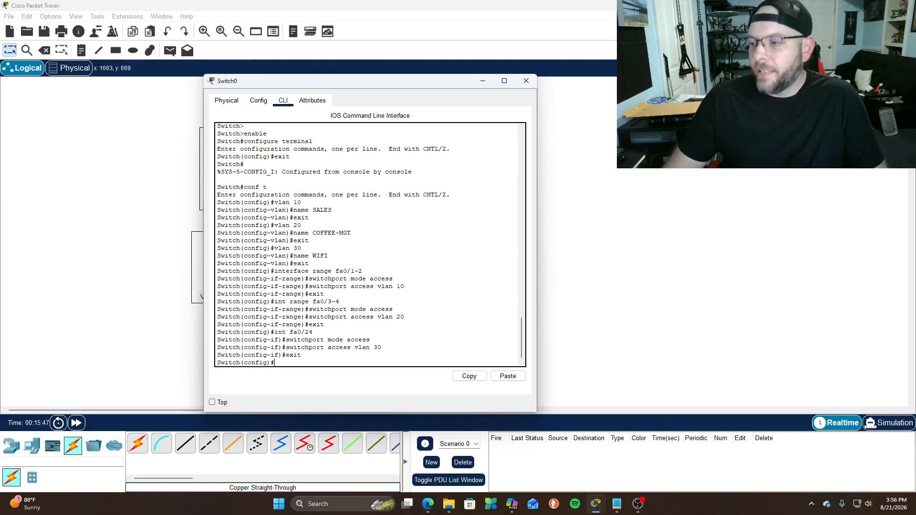
left_click(512, 504)
left_click_drag(489, 90, 915, 109)
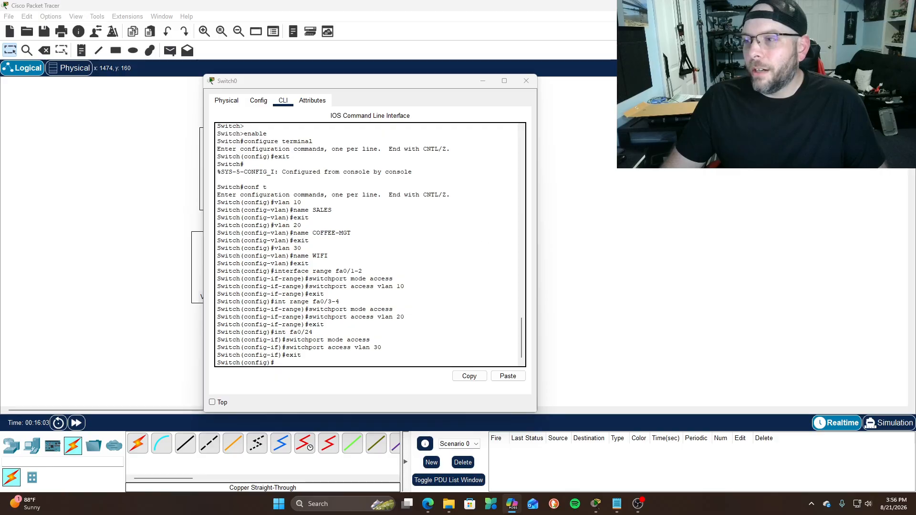
left_click(483, 81)
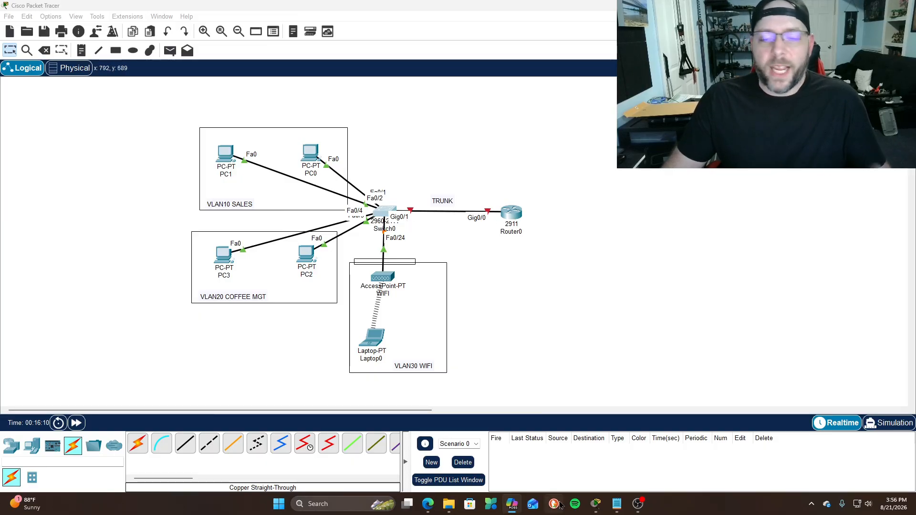
mouse_move(596, 504)
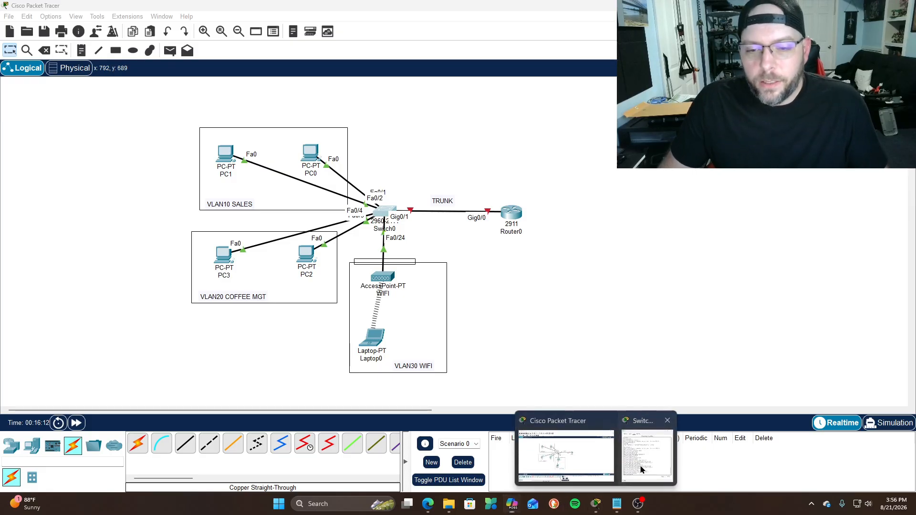
left_click(642, 466)
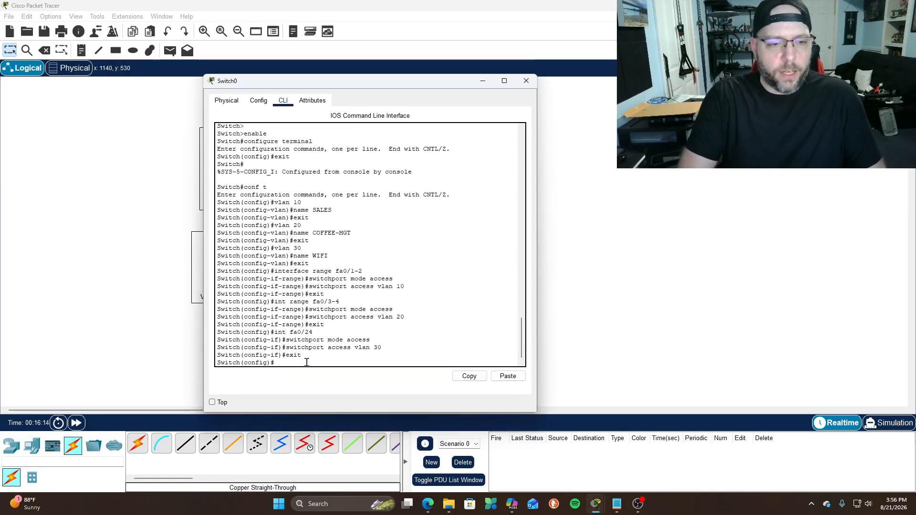
Make Switch0's g0/1 a trunk port allowing only VLANs 10, 20 and 30
type("int")
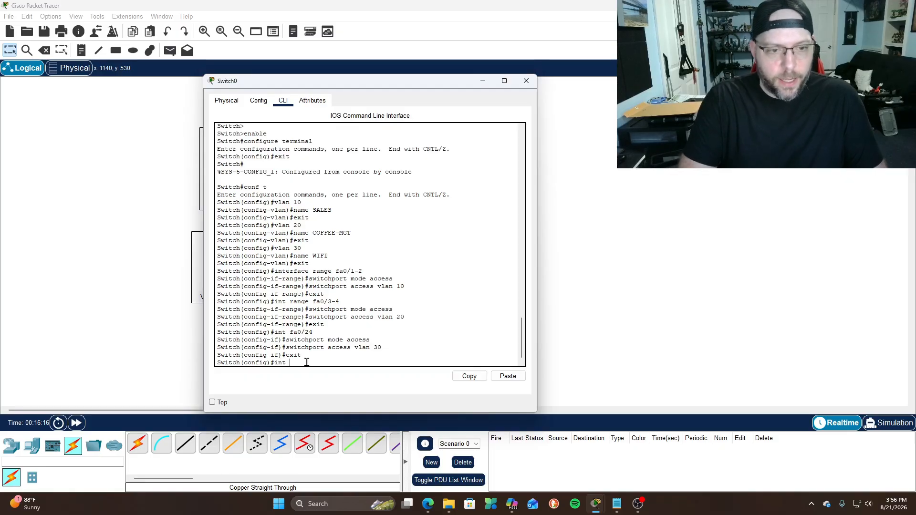
type(" g0/")
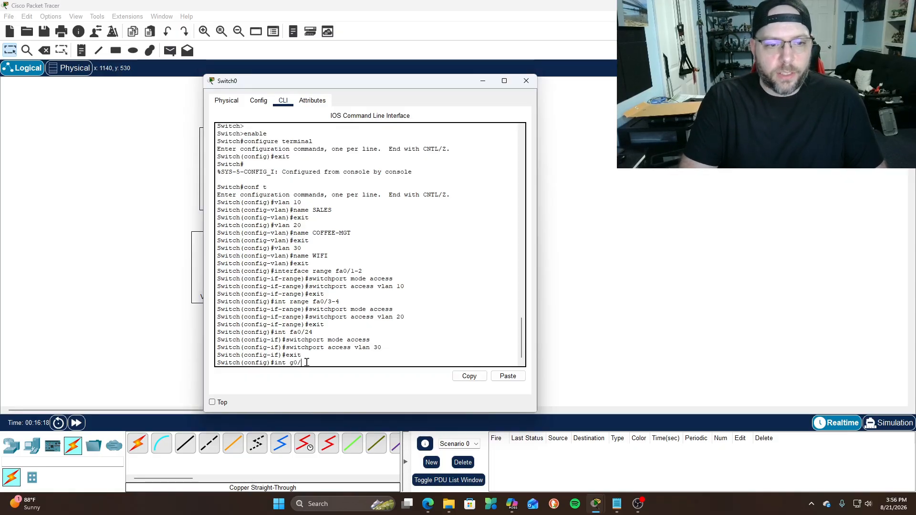
type("1")
key("Return")
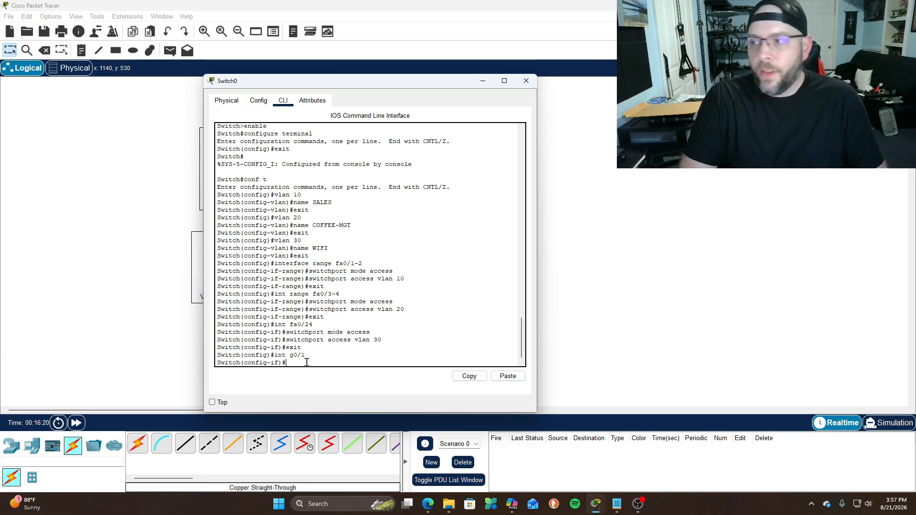
type("switchport")
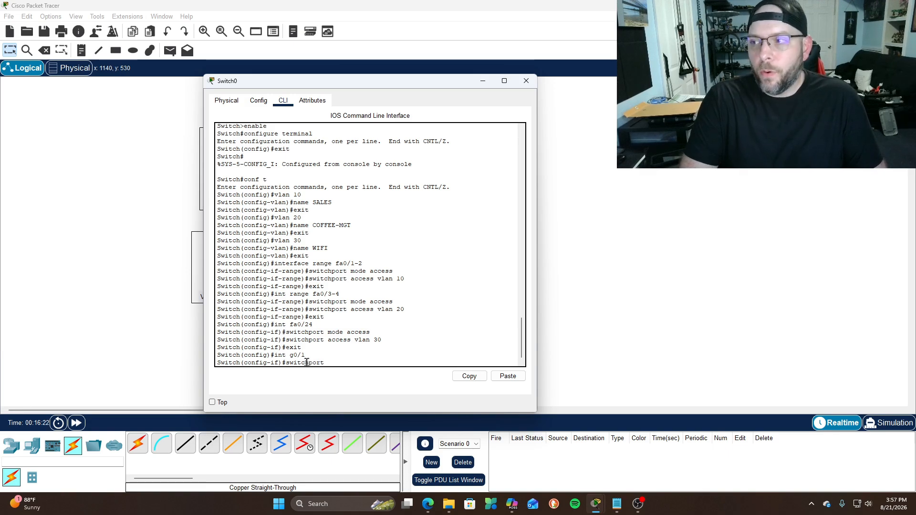
type(" mode trunk")
key("Return")
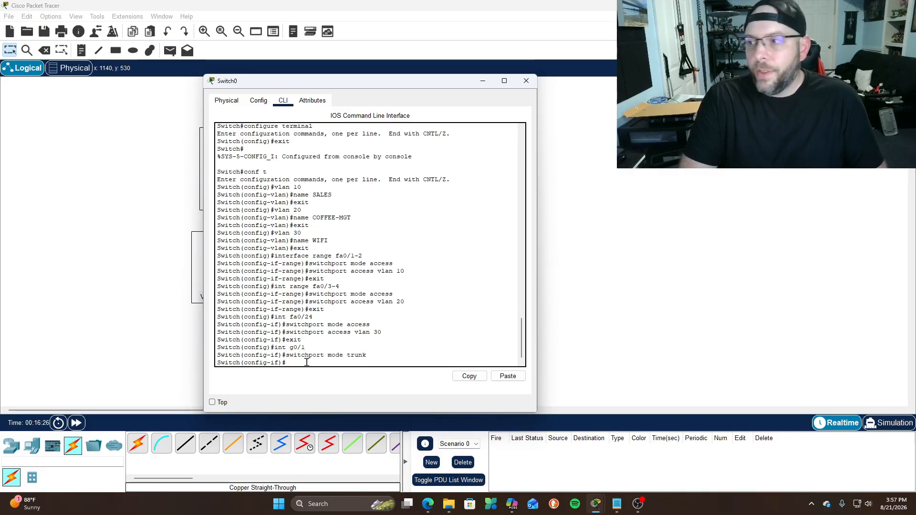
type("wswi")
type("switchport mod")
type("e")
type(" allowed")
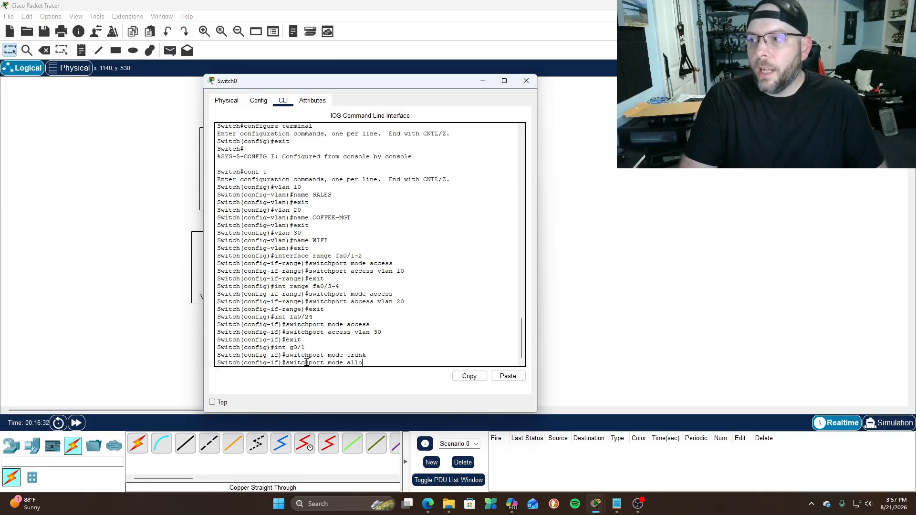
key("BackSpace")
key("BackSpace")
key("BackSpace")
key("BackSpace")
key("BackSpace")
key("BackSpace")
key("BackSpace")
key("BackSpace")
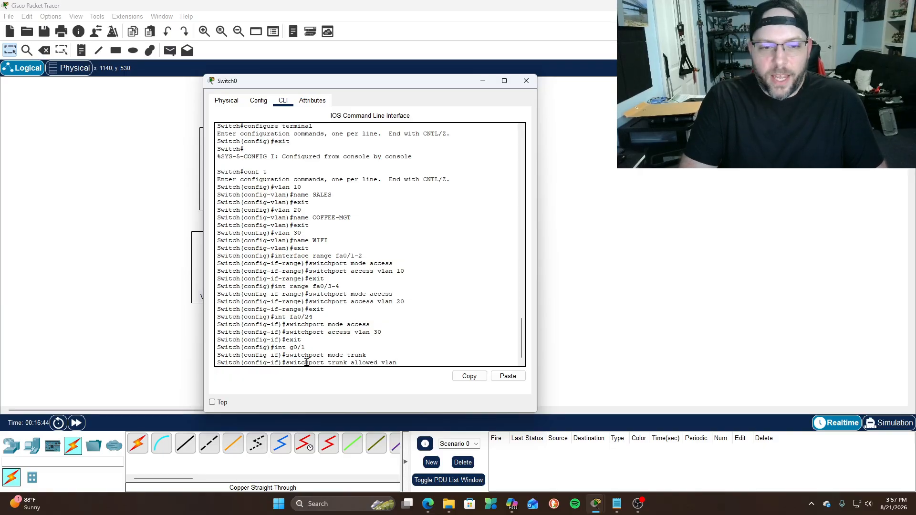
type("10,20,30")
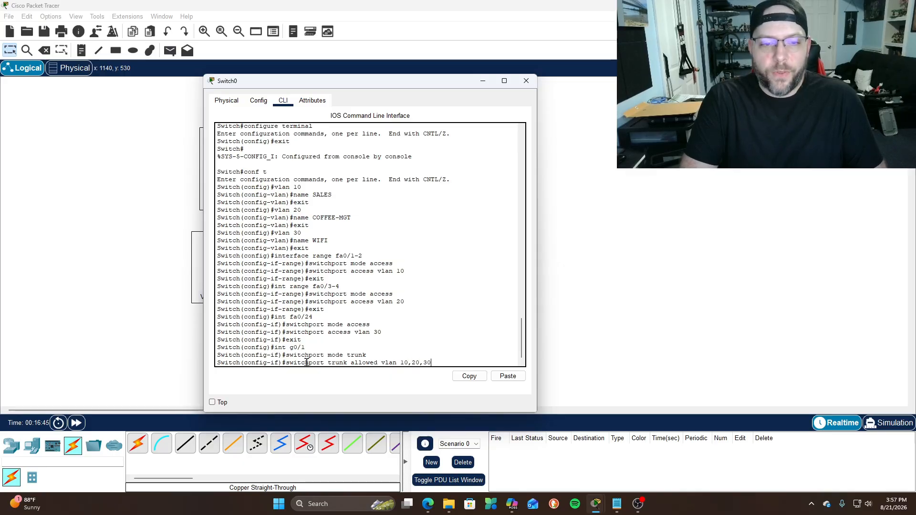
key("Return")
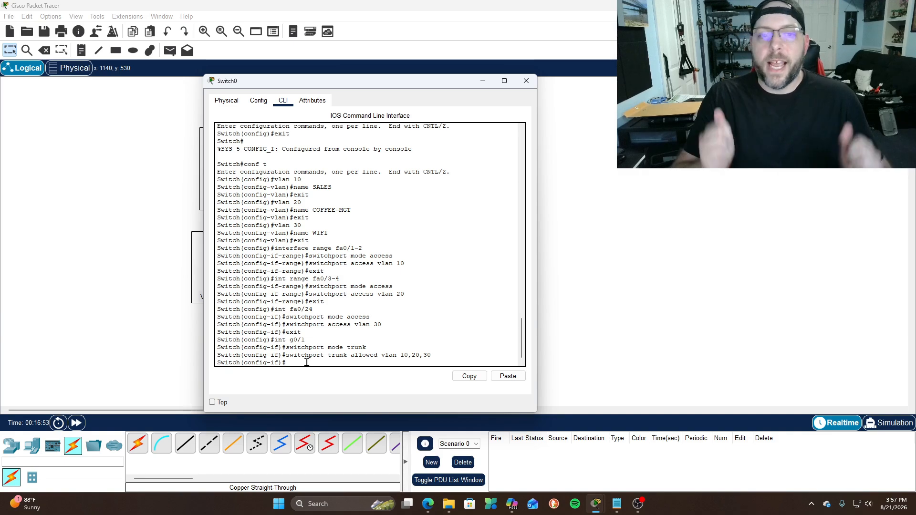
Exit configuration mode and close Switch0's window
type("exit")
key("Return")
type("exit")
key("Return")
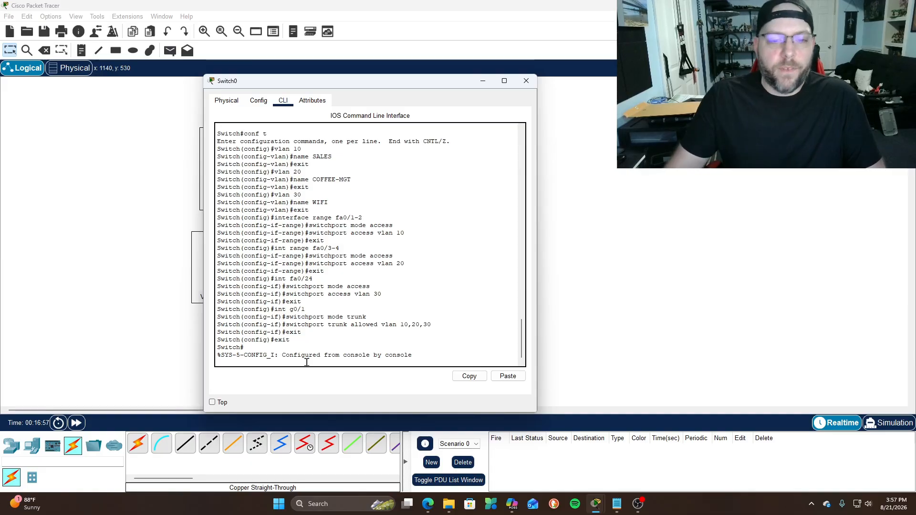
key("Return")
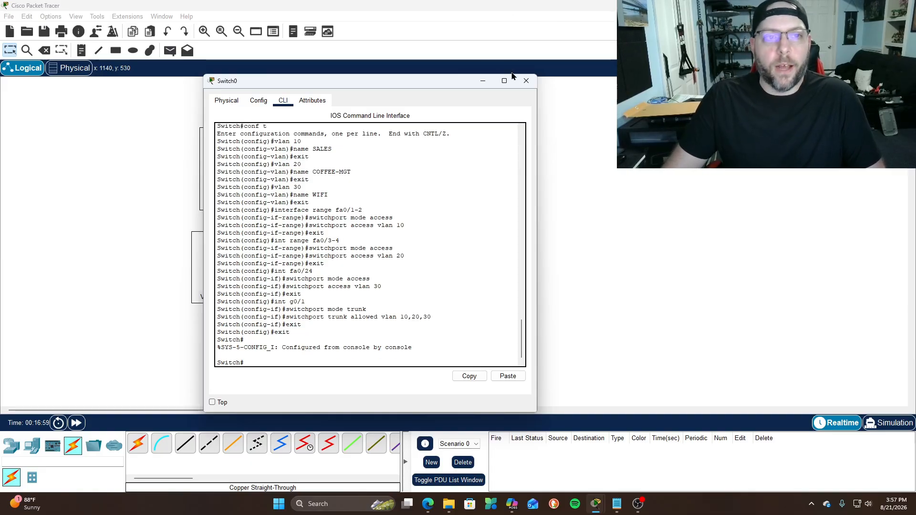
left_click(526, 80)
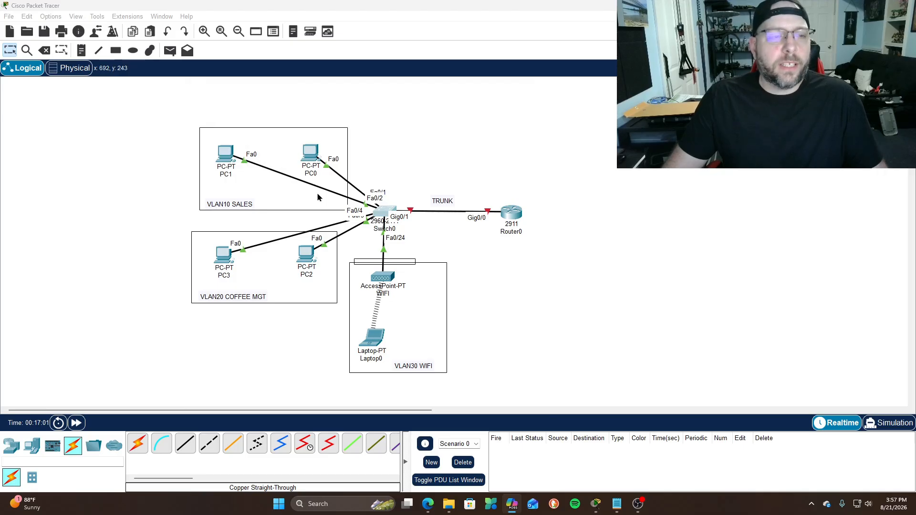
left_click(70, 67)
left_click(163, 211)
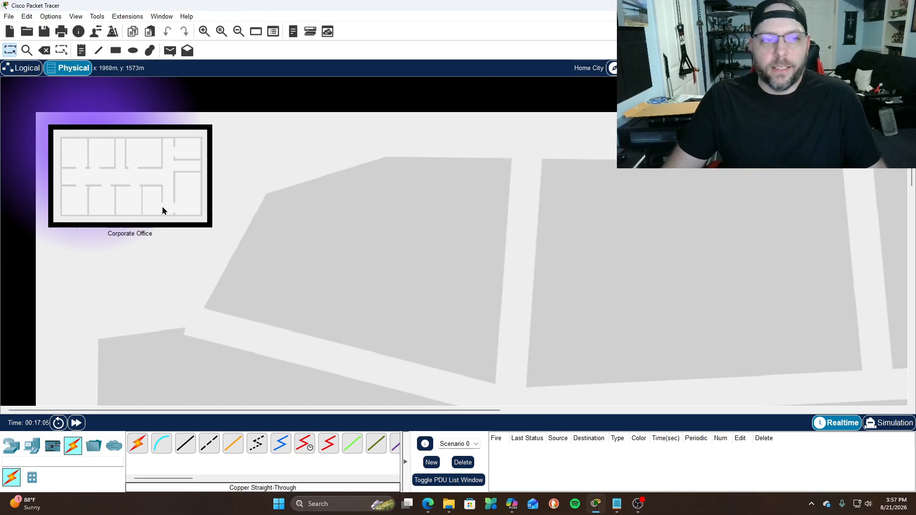
left_click(135, 150)
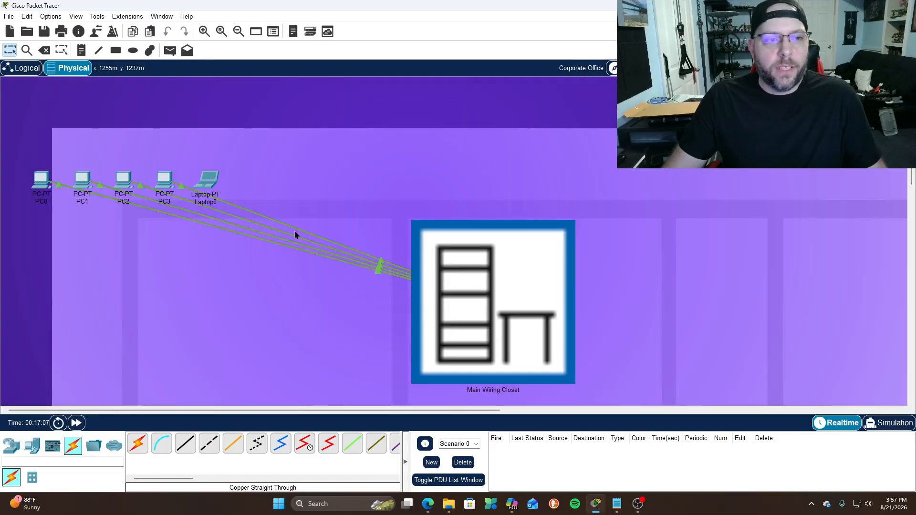
left_click(474, 301)
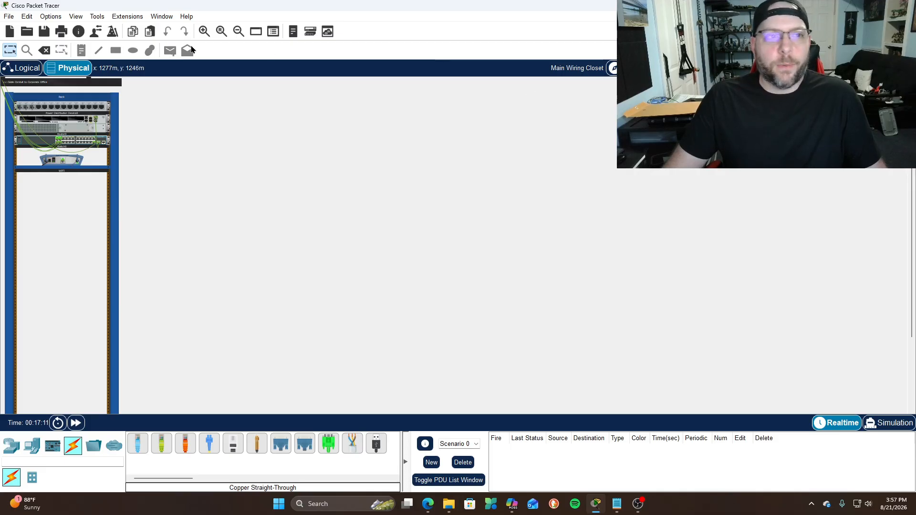
left_click(203, 32)
left_click(200, 35)
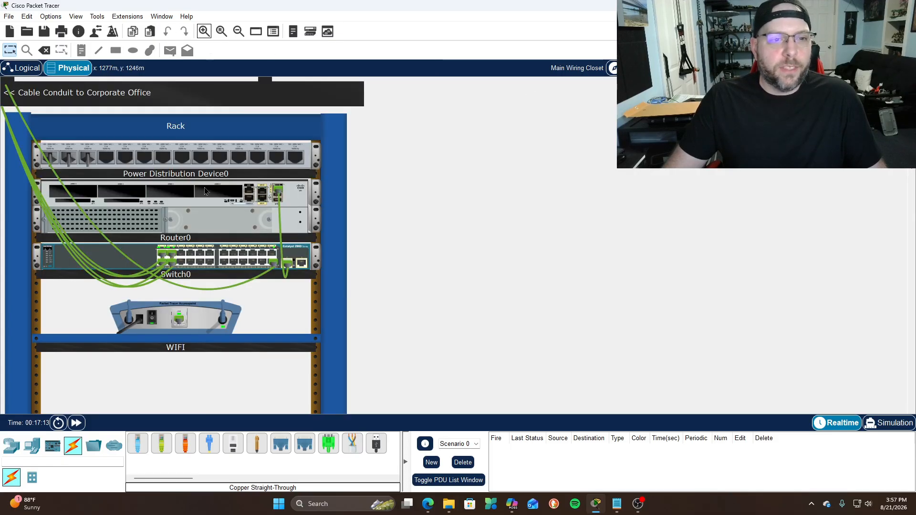
mouse_move(203, 192)
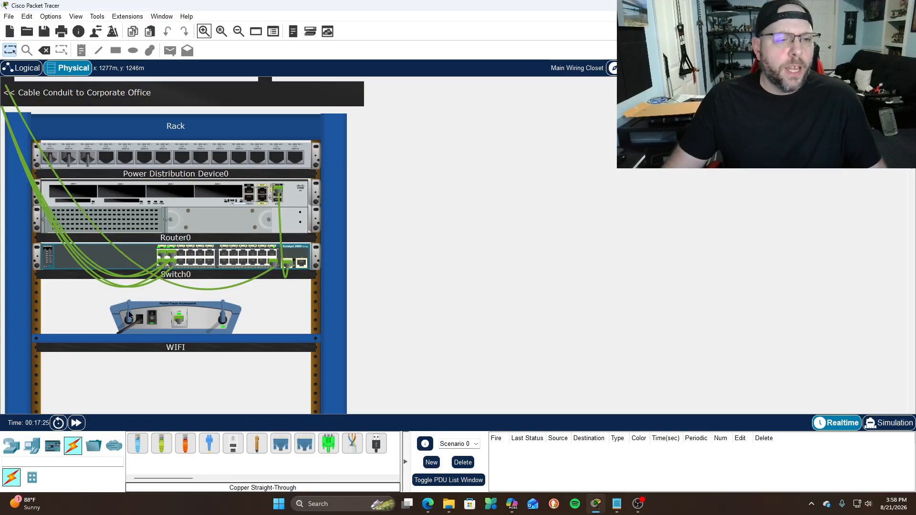
scroll(395, 315, "down", 5)
scroll(420, 322, "up", 5)
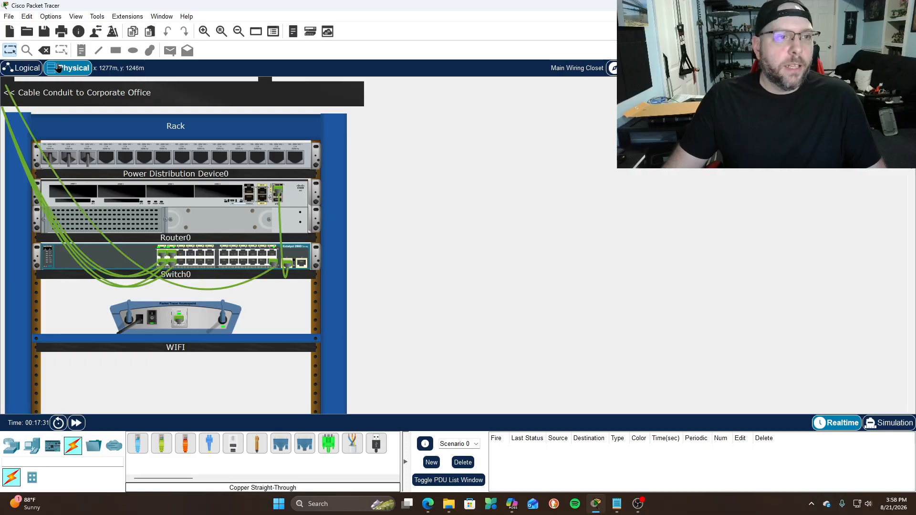
left_click(25, 68)
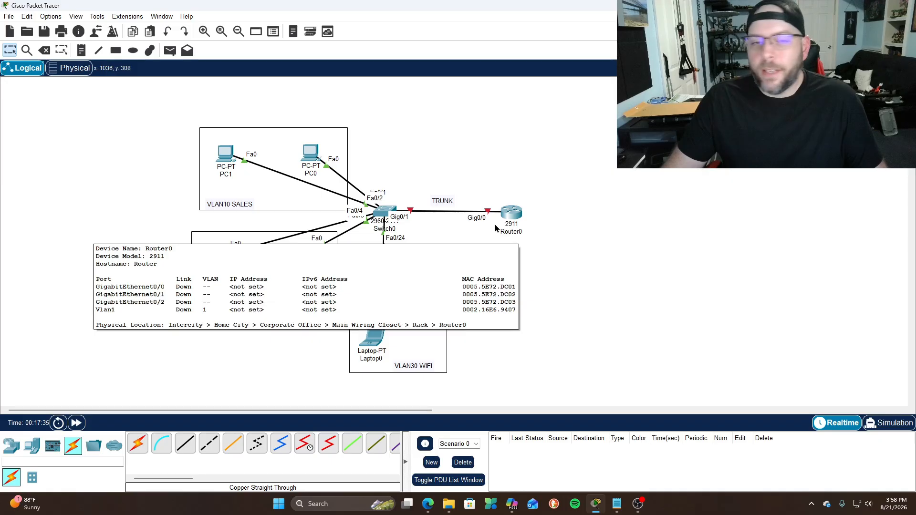
Open Router0's CLI and decline the initial configuration dialog with 'no'
left_click(520, 219)
left_click_drag(518, 115, 389, 95)
left_click(271, 109)
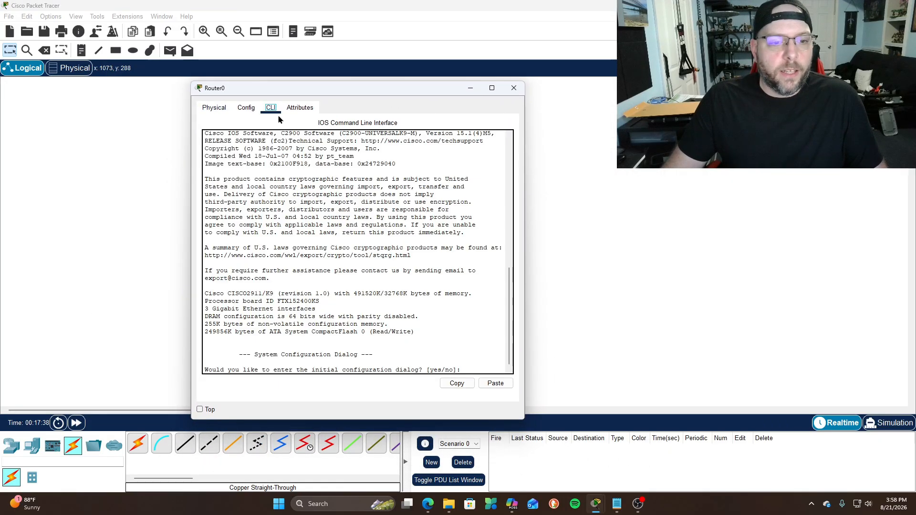
left_click(466, 371)
type("no")
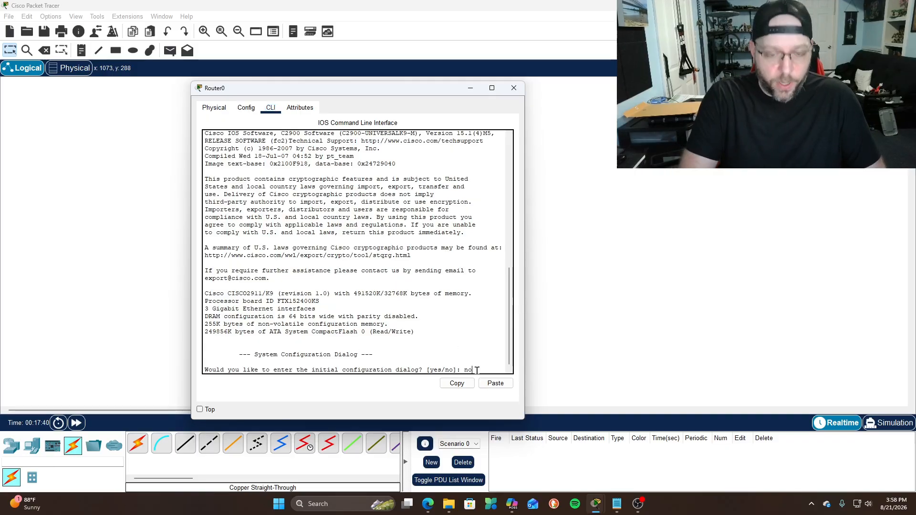
key("Return")
Enter privileged and global configuration mode with enable and conf t
key("Return")
type("enable")
key("Return")
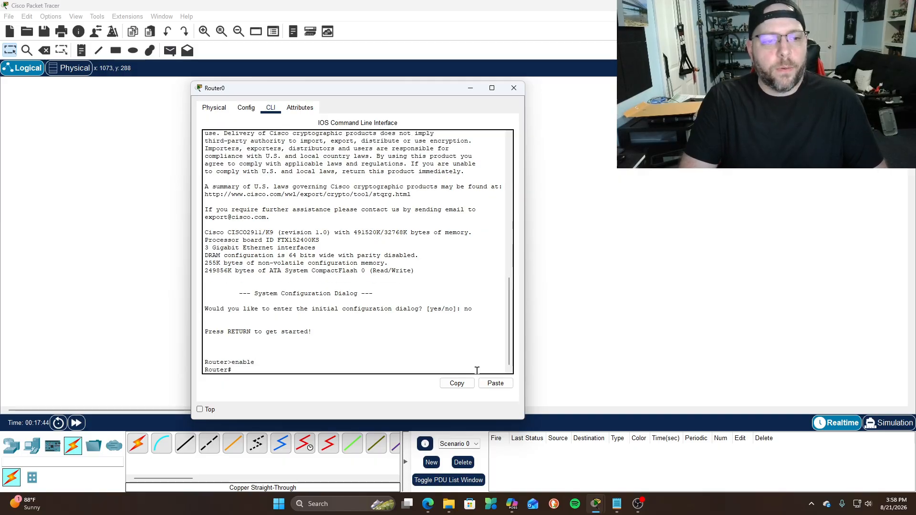
type("conf t")
key("Return")
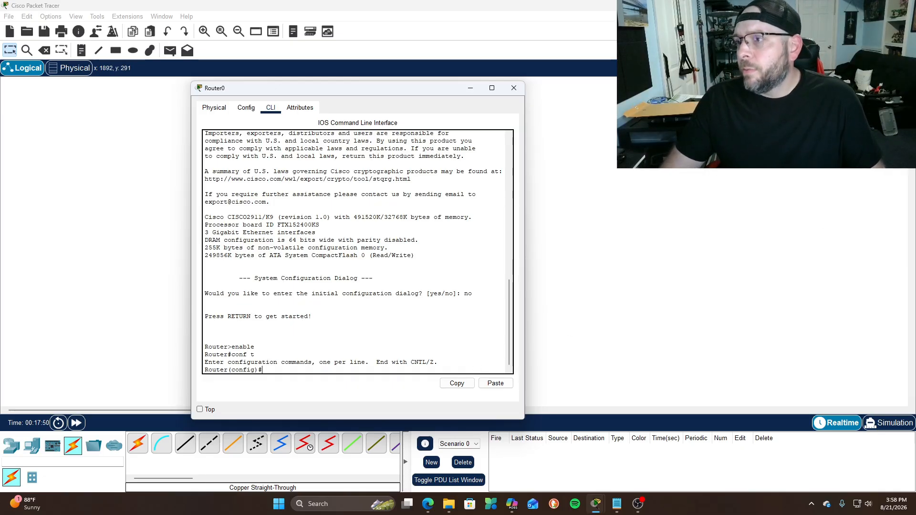
Bring Router0's interface g0/0 up with no shutdown
key("alt+Tab")
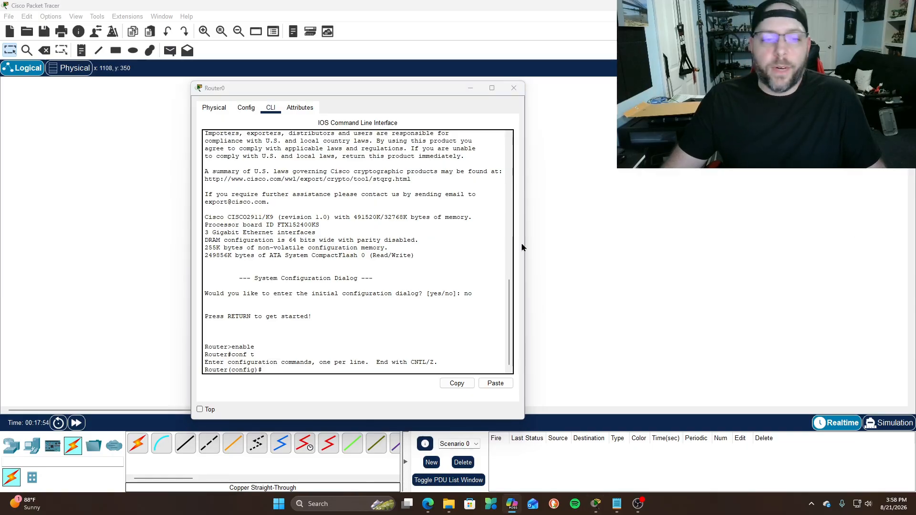
left_click(281, 371)
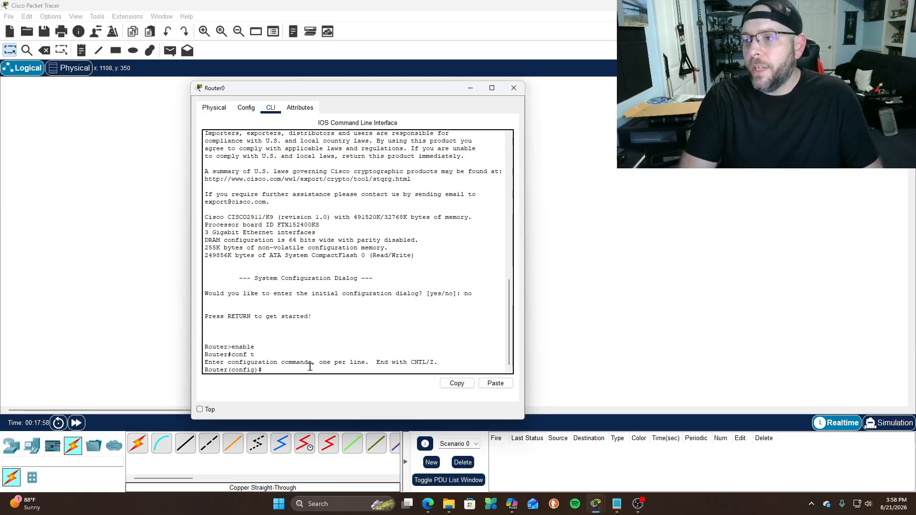
type("int g0/0")
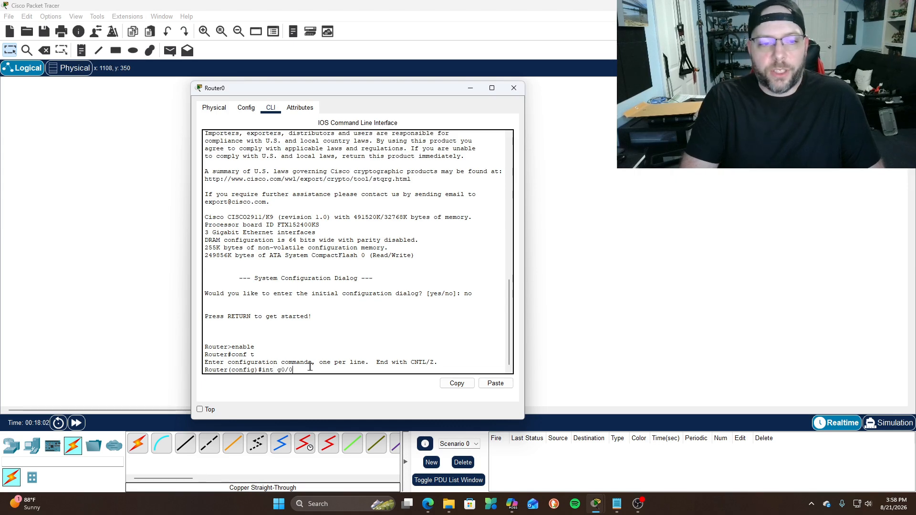
key("Return")
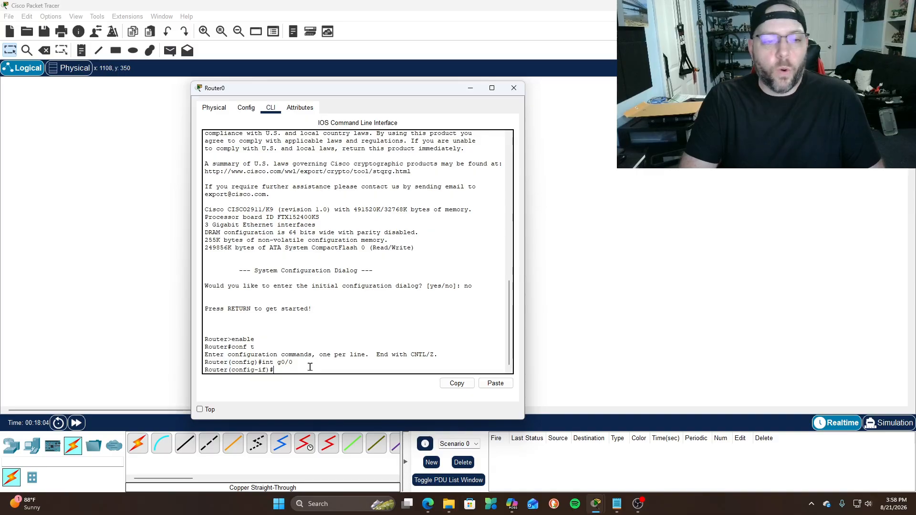
type("no shutdo")
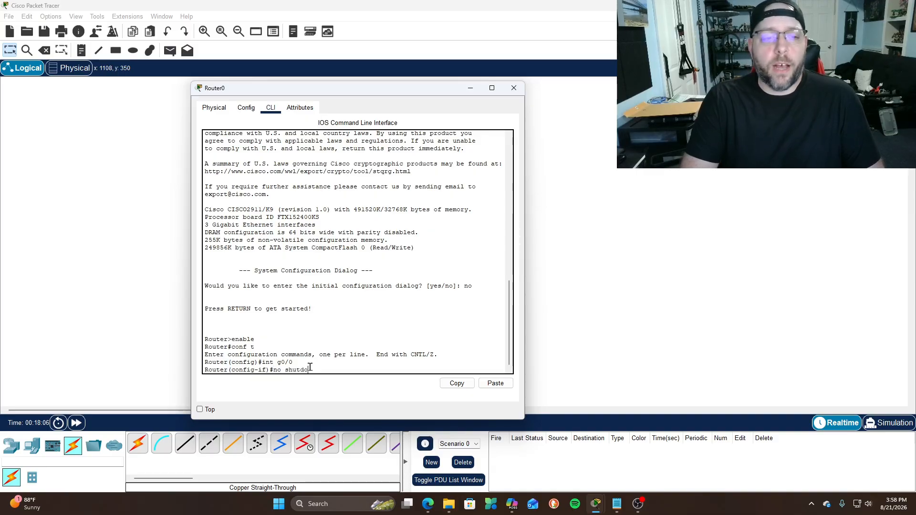
type("wn")
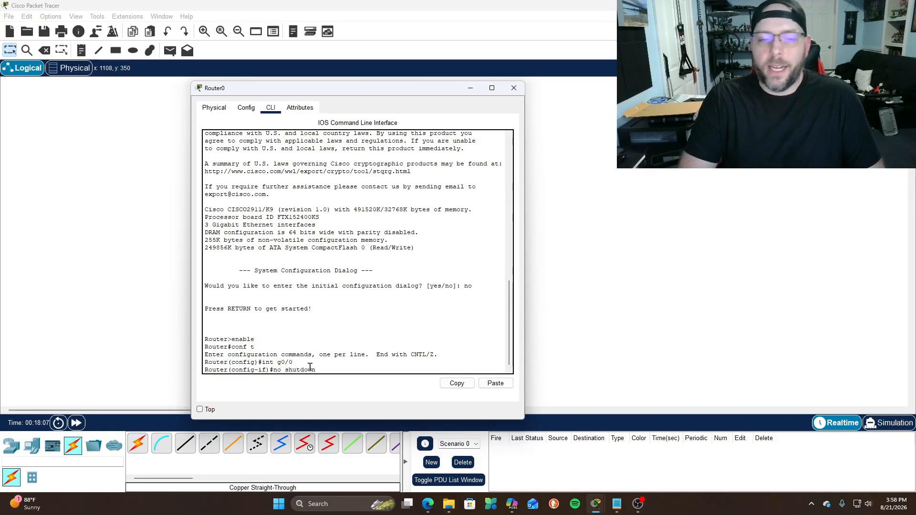
key("Return")
key("Return")
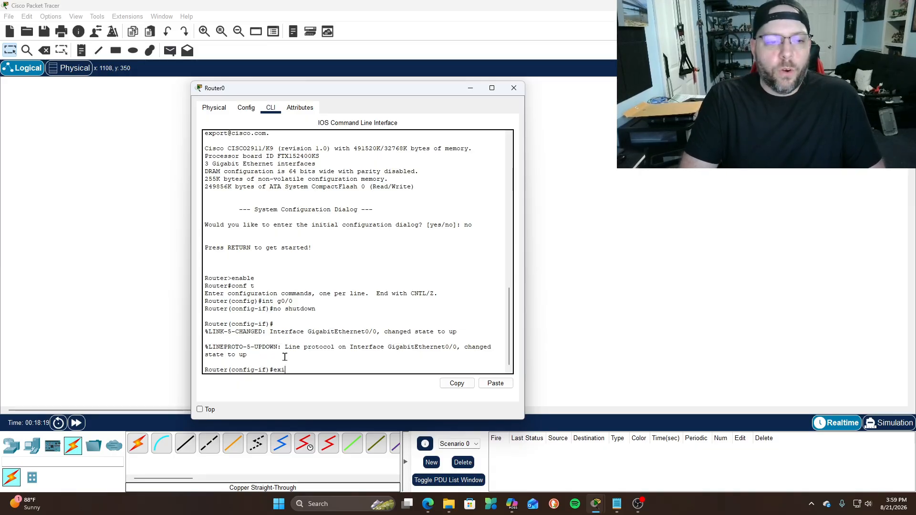
Leave g0/0 and create subinterface g0/0.10
type("t")
key("Return")
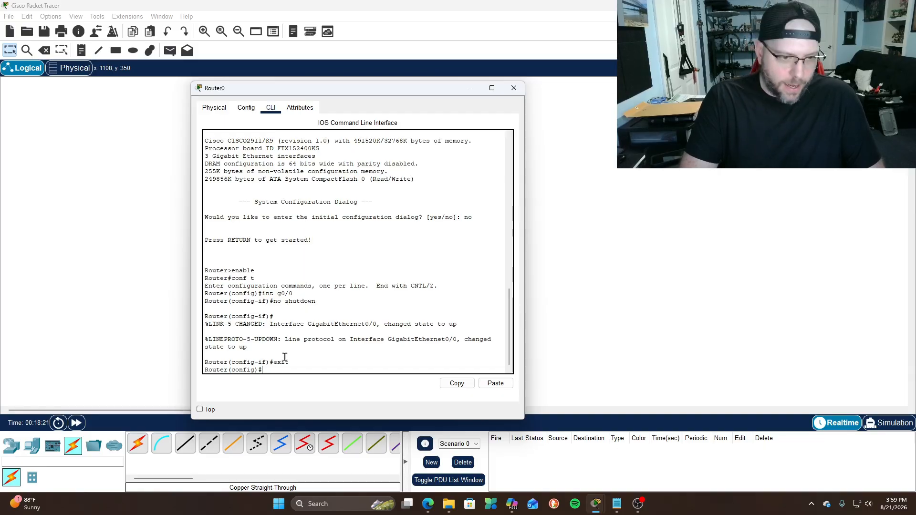
type("int g0/0")
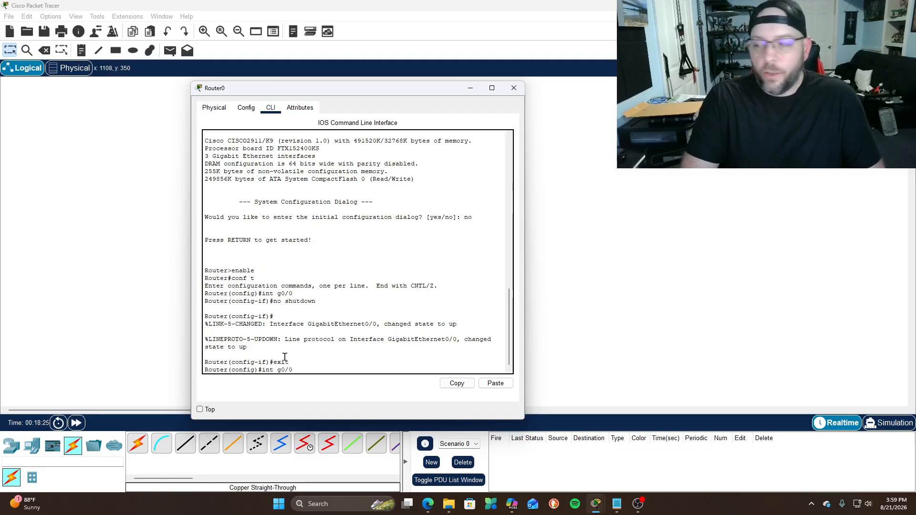
type(".10")
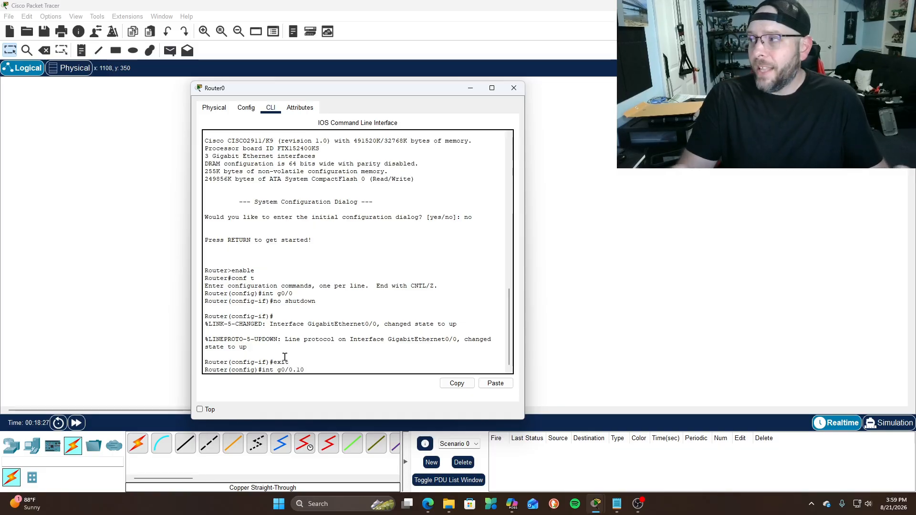
key("Return")
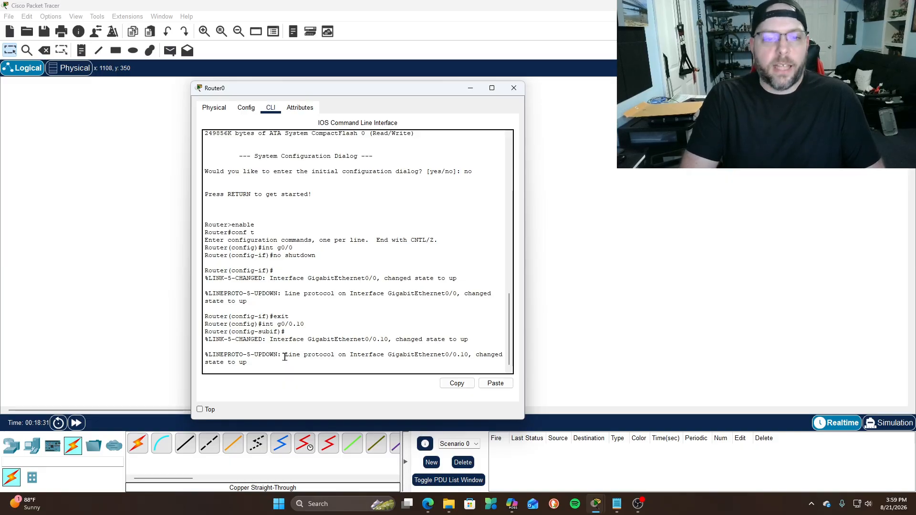
key("Return")
Set g0/0.10 encapsulation to dot1Q VLAN 10
type("encapsualtion")
key("BackSpace")
key("BackSpace")
key("BackSpace")
key("BackSpace")
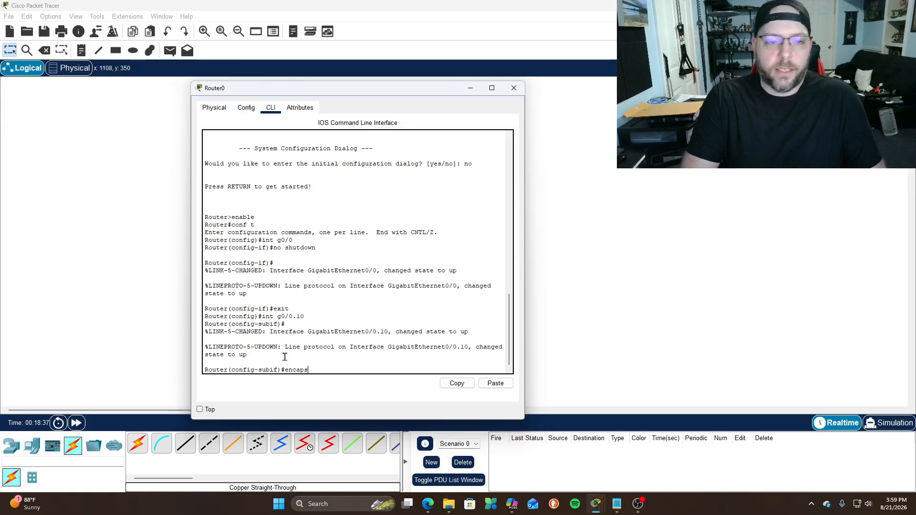
key("BackSpace")
key("BackSpace")
type("lt")
key("BackSpace")
type("a")
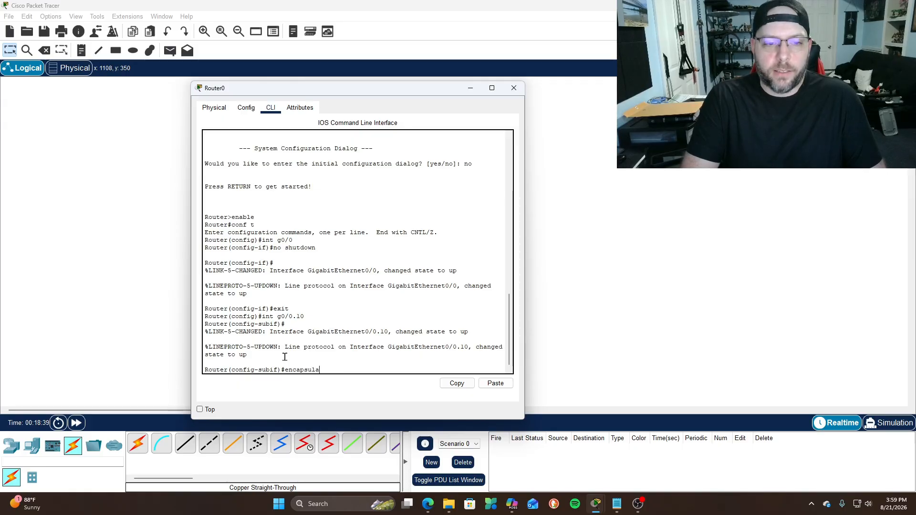
type("tion")
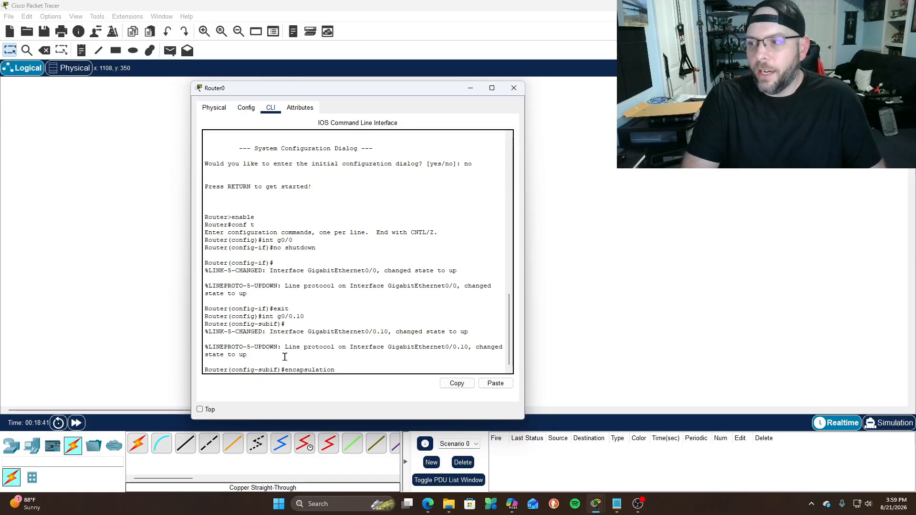
type(" dot1q")
type("Q")
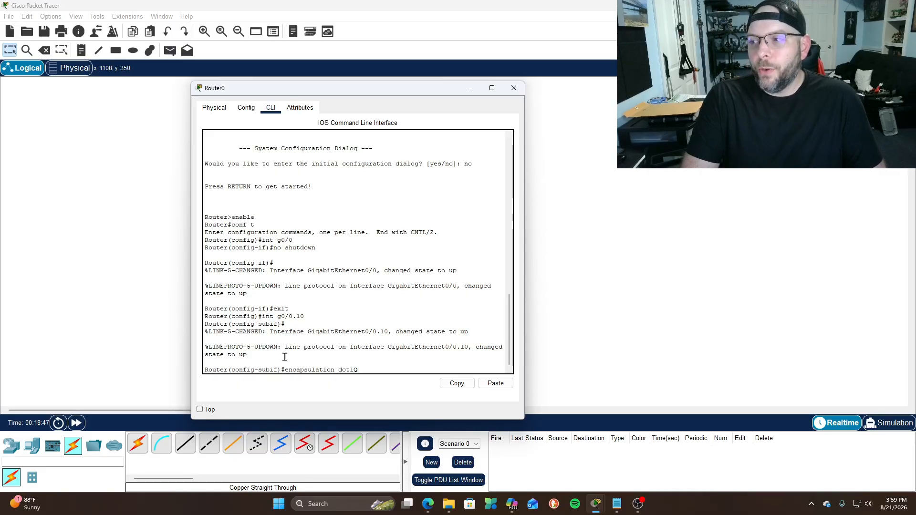
type("10")
key("Return")
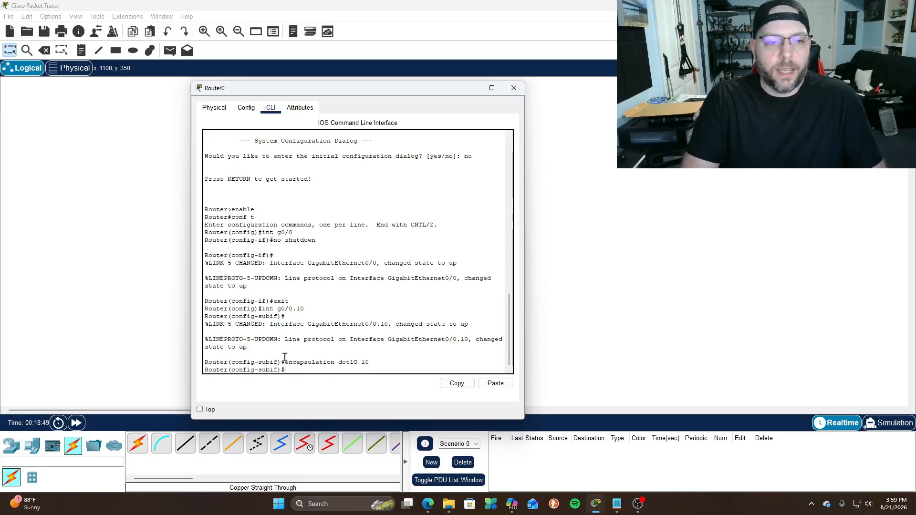
Assign g0/0.10 the address 192.168.10.1 255.255.255.0
type("i")
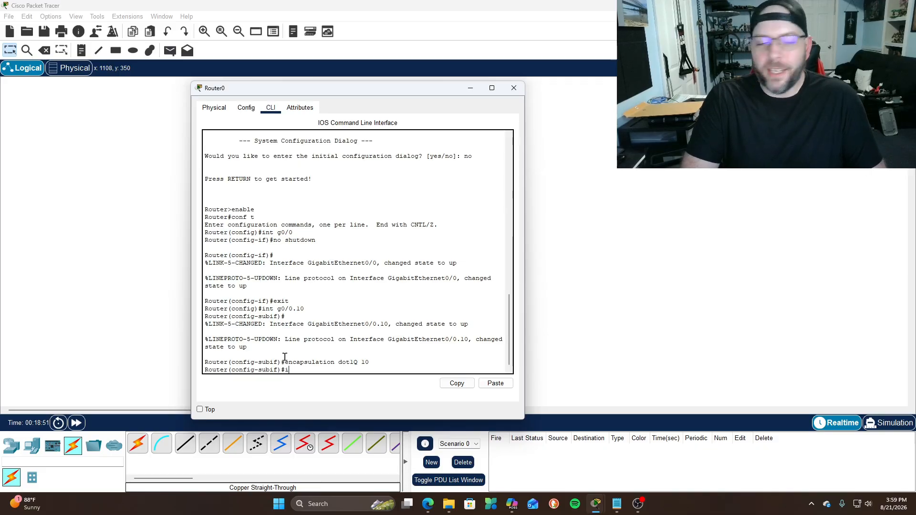
type("p address")
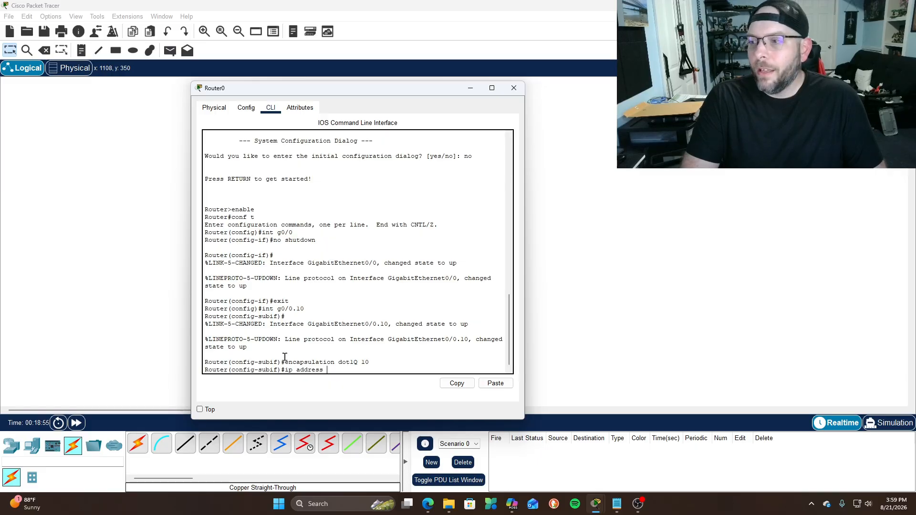
type(" 192.168.10.1")
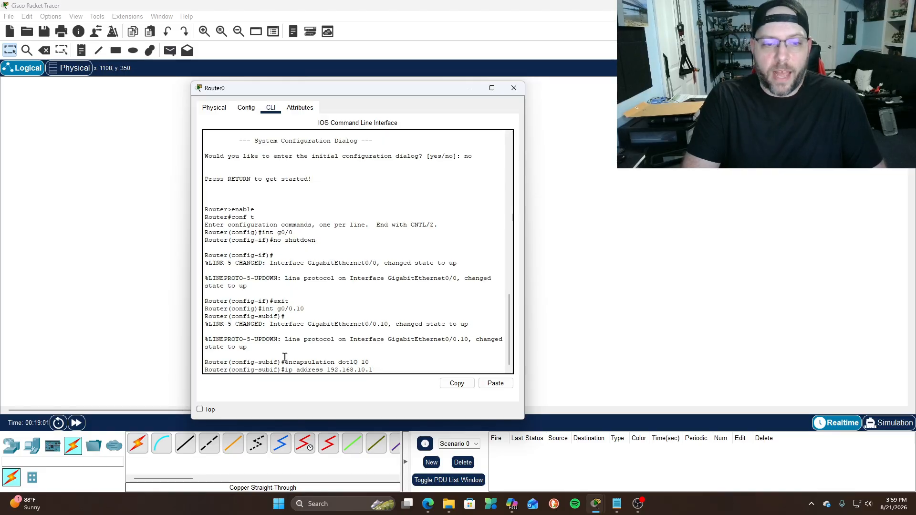
type(" 255.255.25")
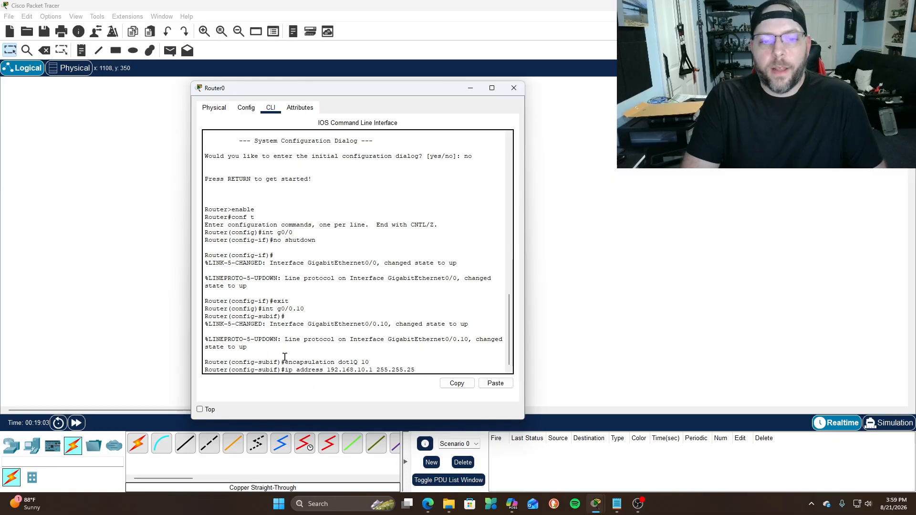
type("5.0")
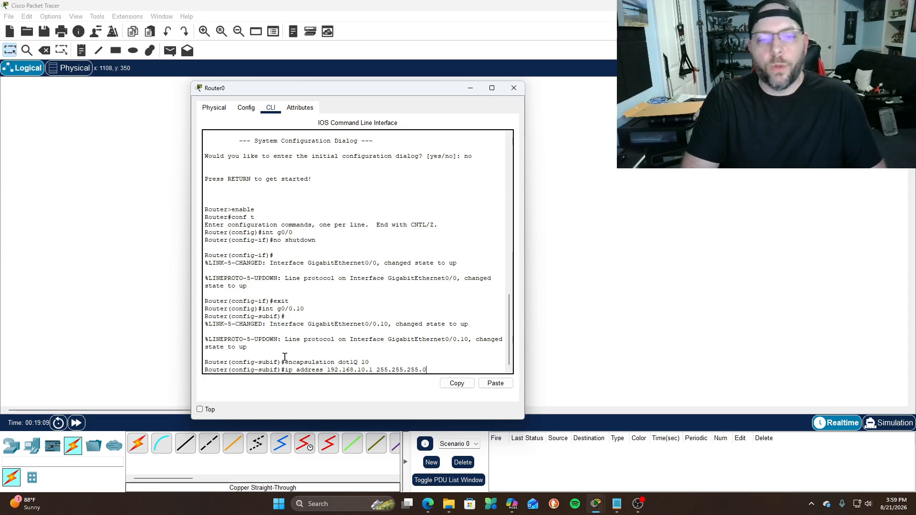
key("Return")
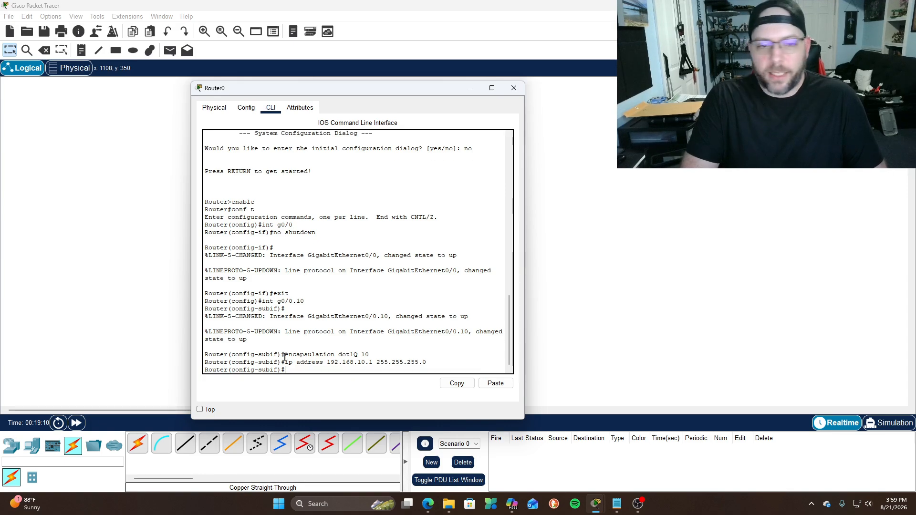
type("eixt")
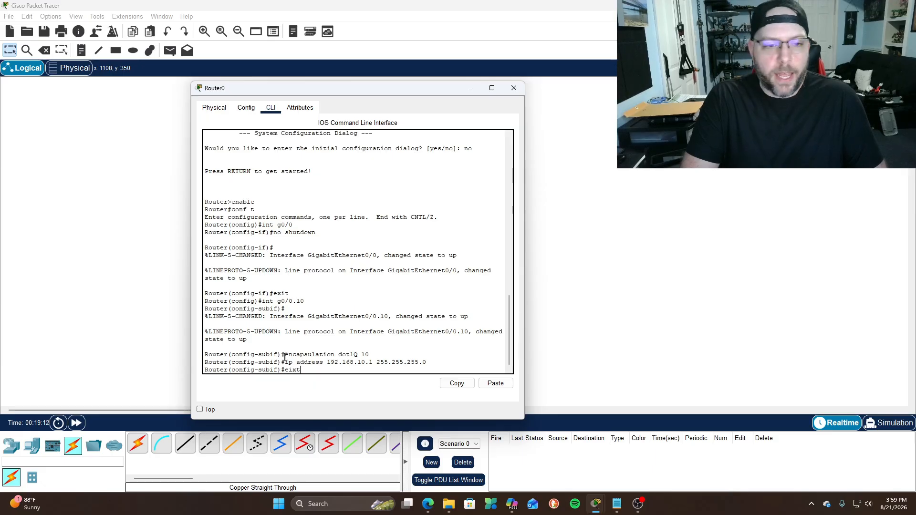
key("BackSpace")
key("BackSpace")
Exit g0/0.10 and create subinterface g0/0.20 with dot1Q VLAN 20 encapsulation
type("xit")
key("Return")
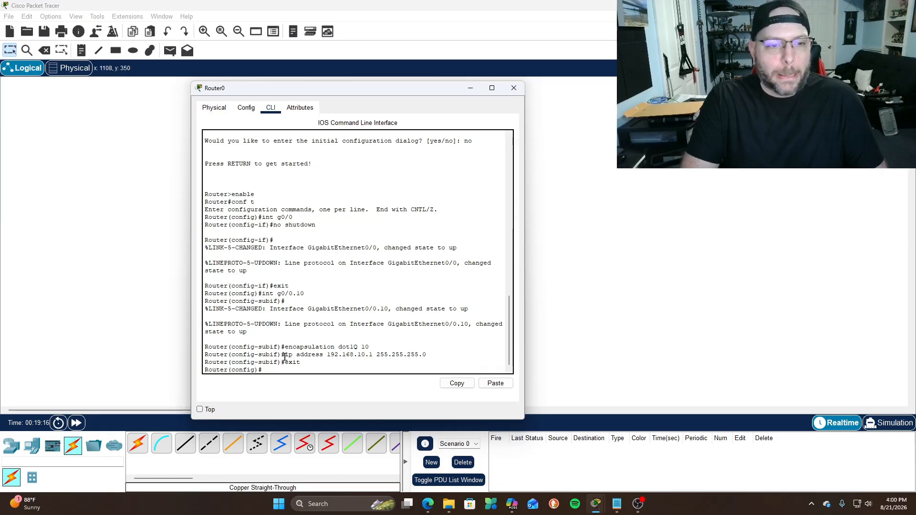
type("int g0")
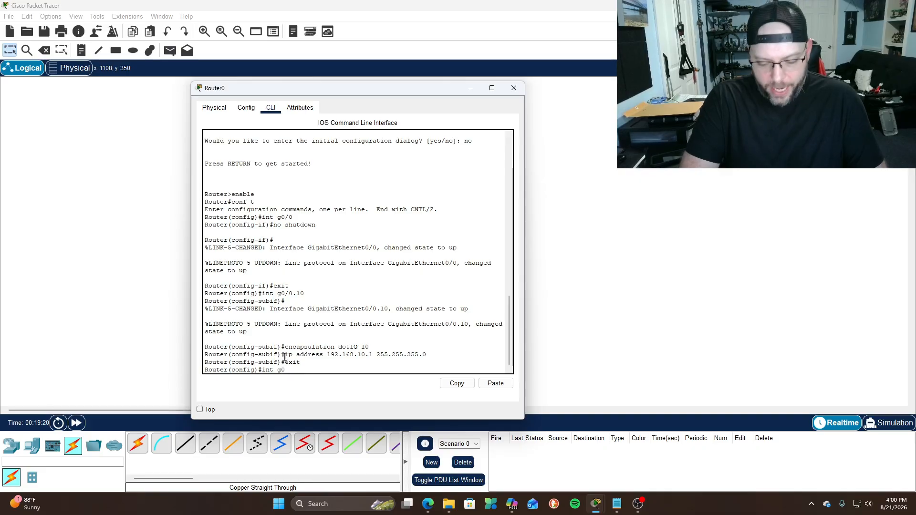
type("/0.20")
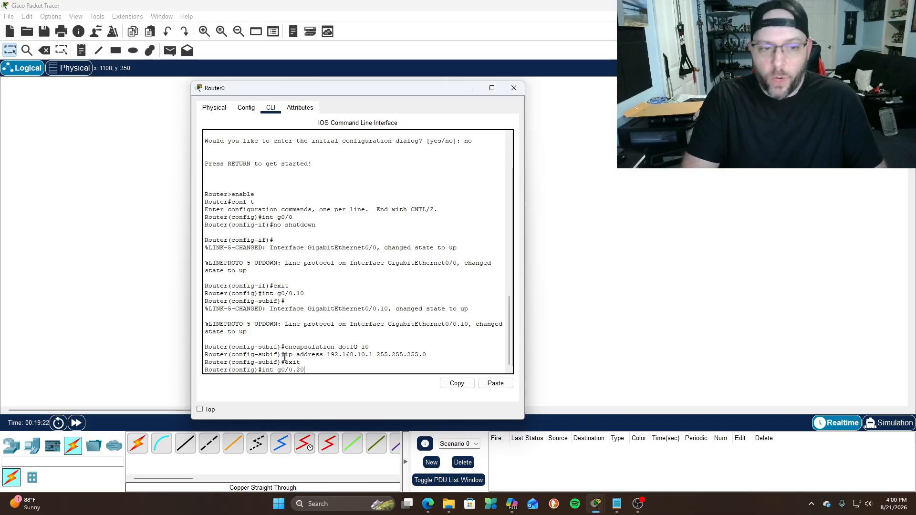
key("Return")
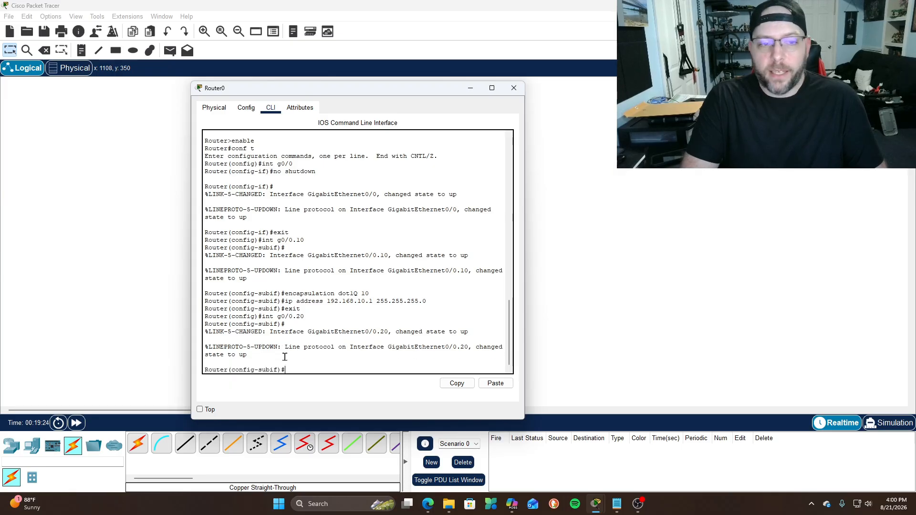
type("encapsultat")
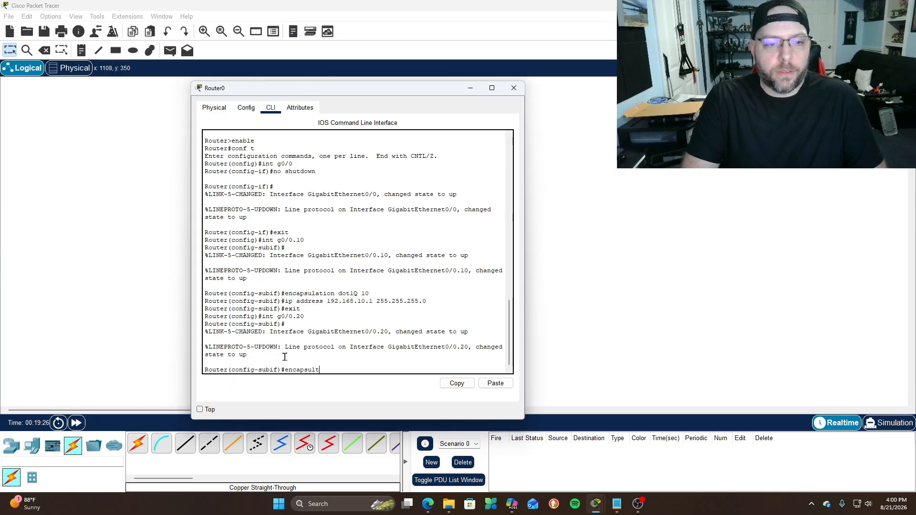
key("BackSpace")
key("BackSpace")
key("BackSpace")
type("ation dot1Q")
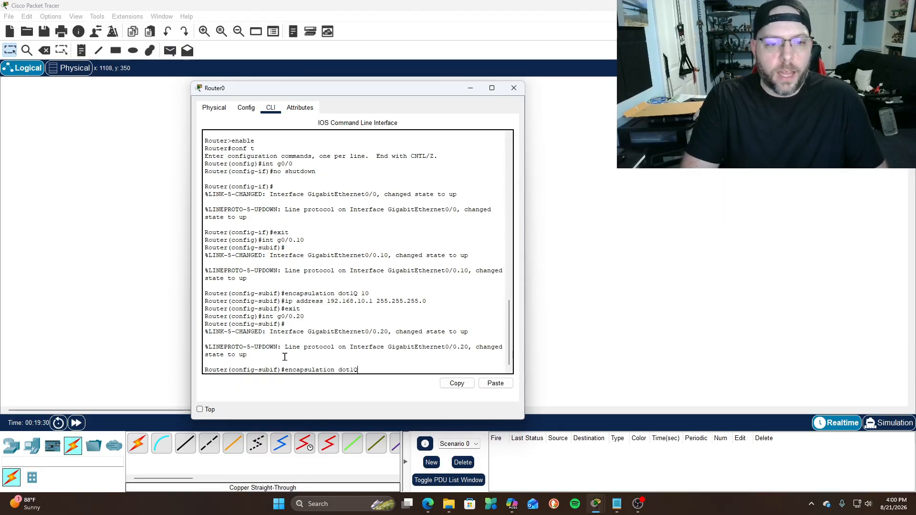
type(" 20")
key("Return")
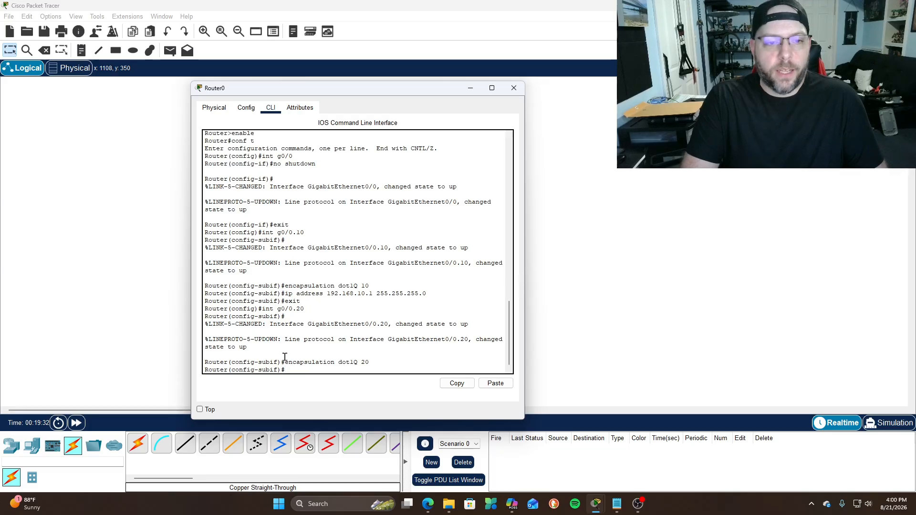
Assign g0/0.20 the gateway 192.168.20.1 255.255.255.0 and exit
type("ip address")
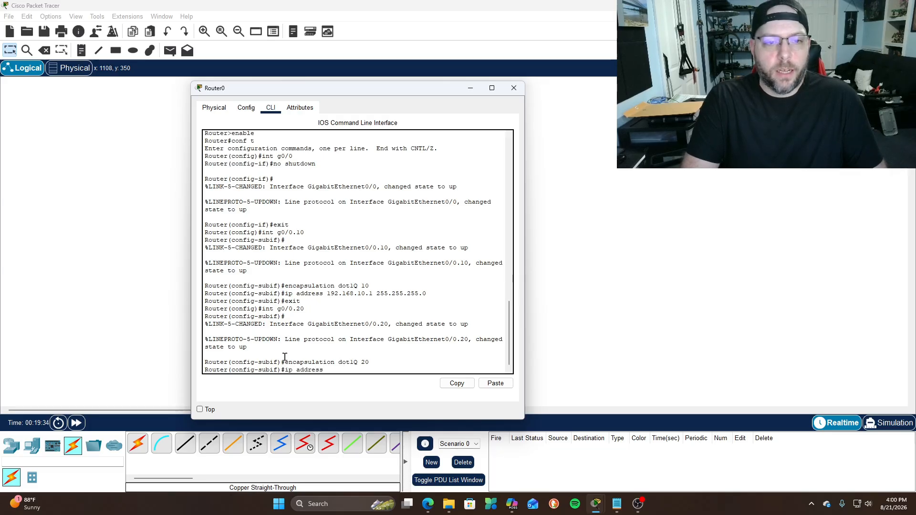
type(" 192.168.20.1")
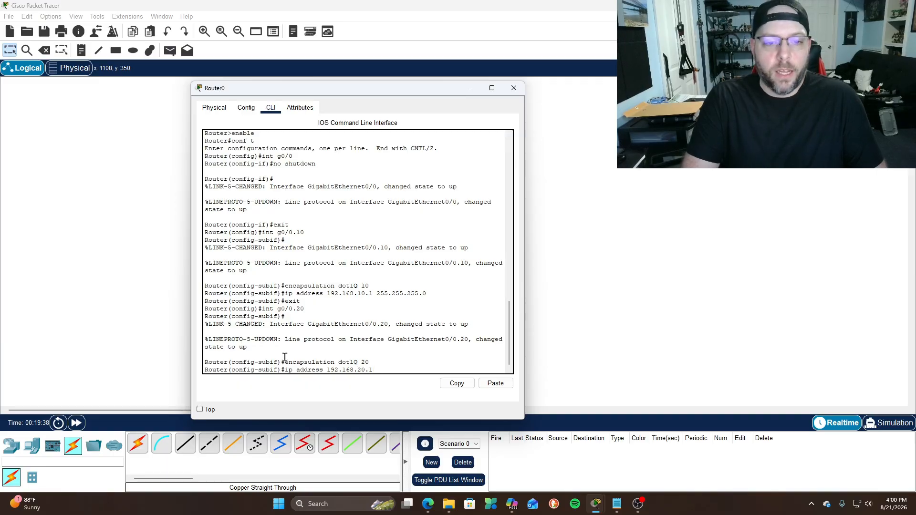
type(" 255.25")
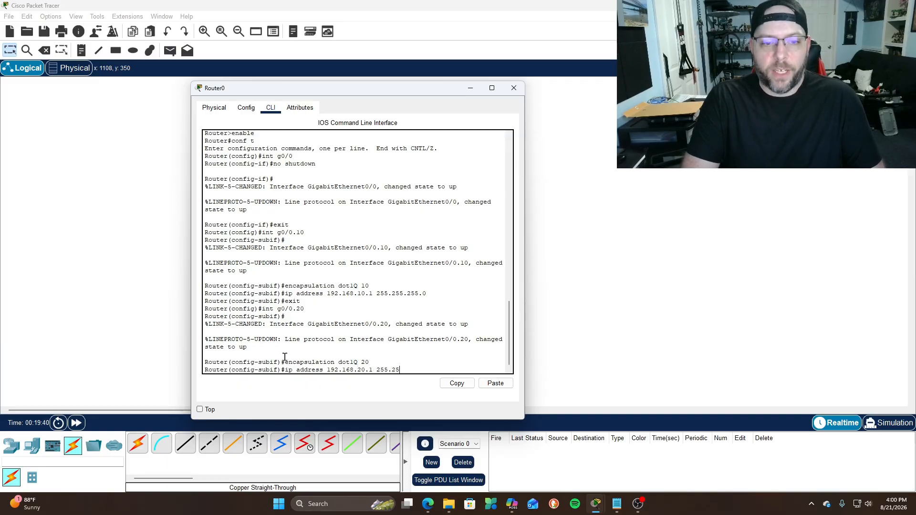
type("5.255.")
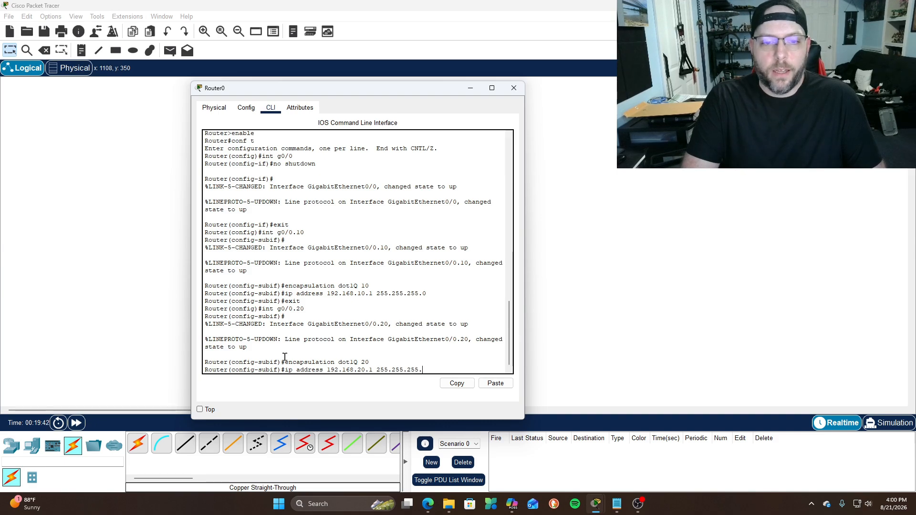
type("0")
key("Return")
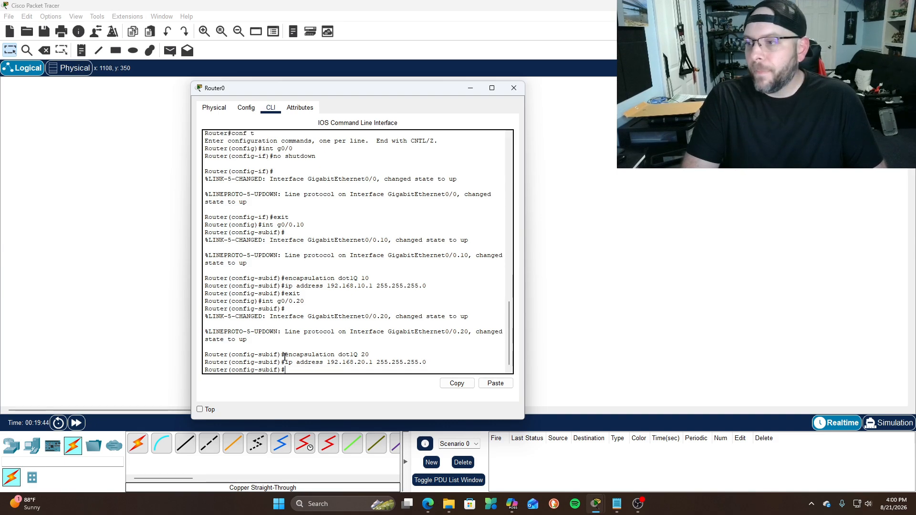
type("exi")
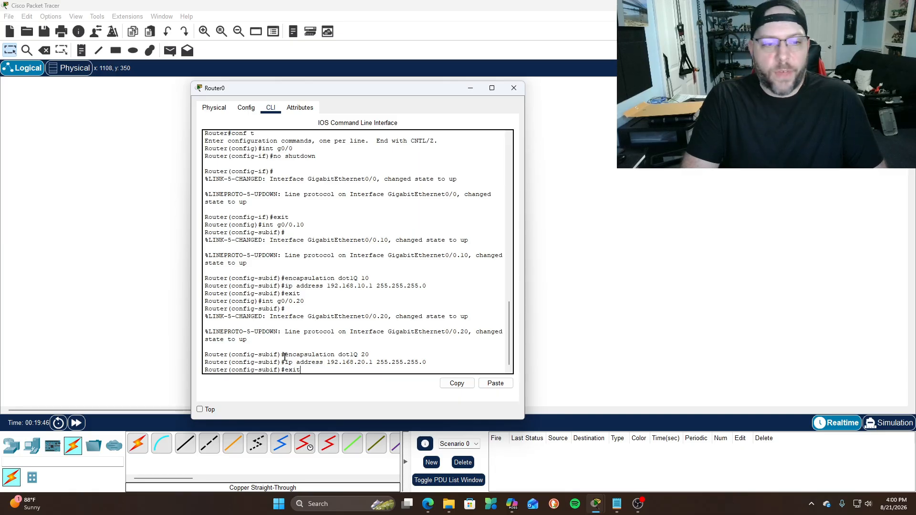
type("t")
key("Return")
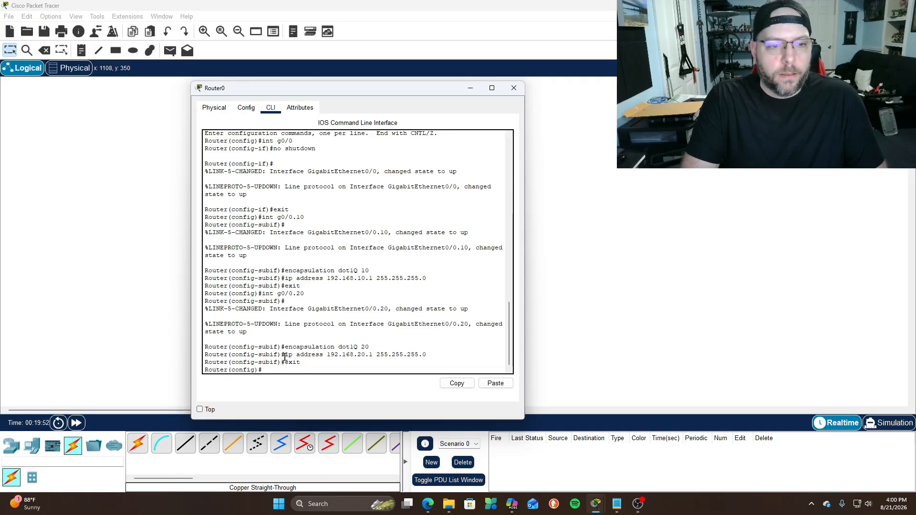
Create subinterface g0/0.30 with dot1Q VLAN 30 encapsulation
type("int g0/0.30")
key("Return")
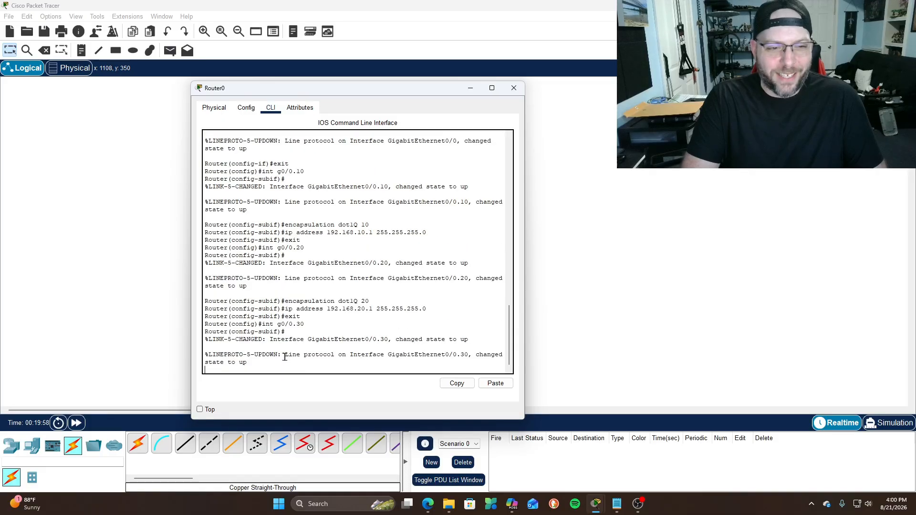
key("Return")
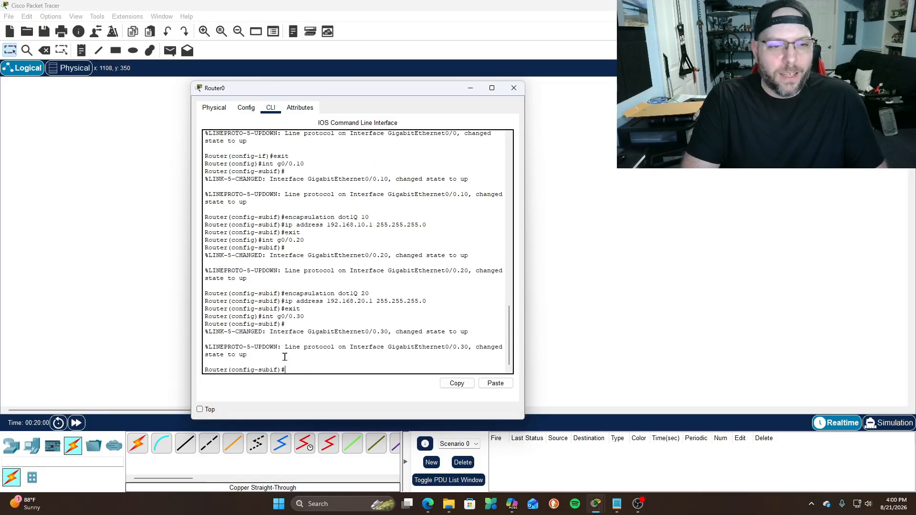
type("encapsu")
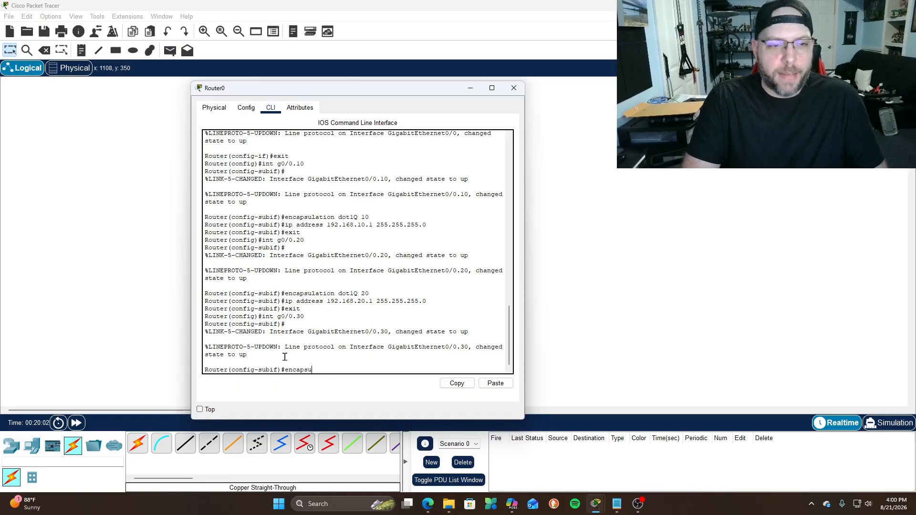
type("lation dot1")
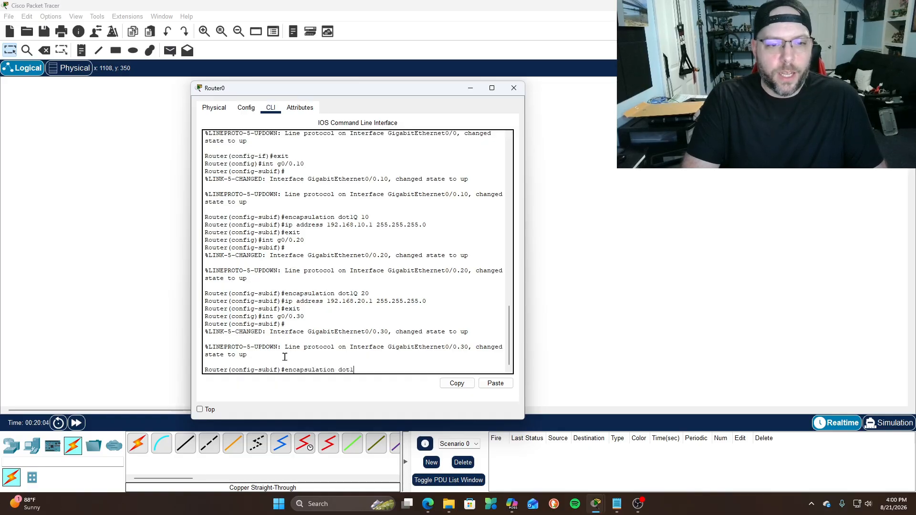
type("Q 30")
key("Return")
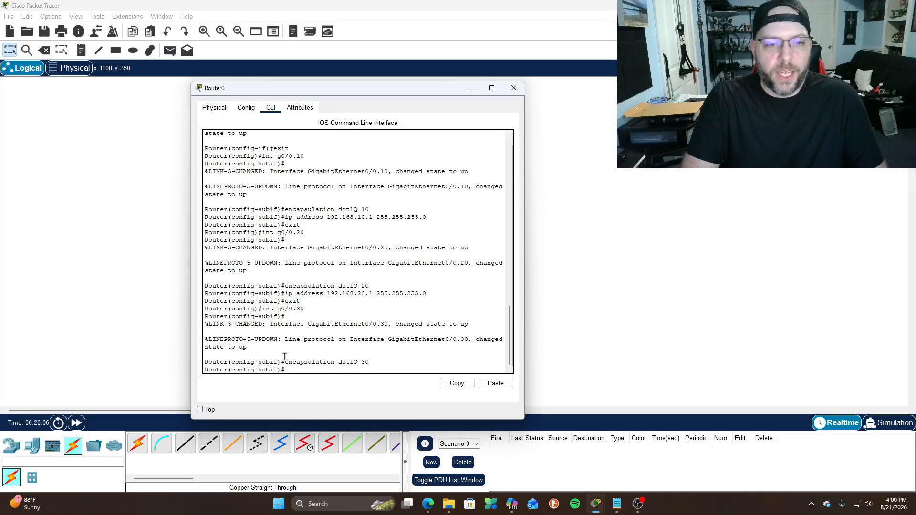
Assign g0/0.30 the gateway 192.168.30.1 255.255.255.0 and exit
type("ip address 192.168.30.1 255.255.255.0")
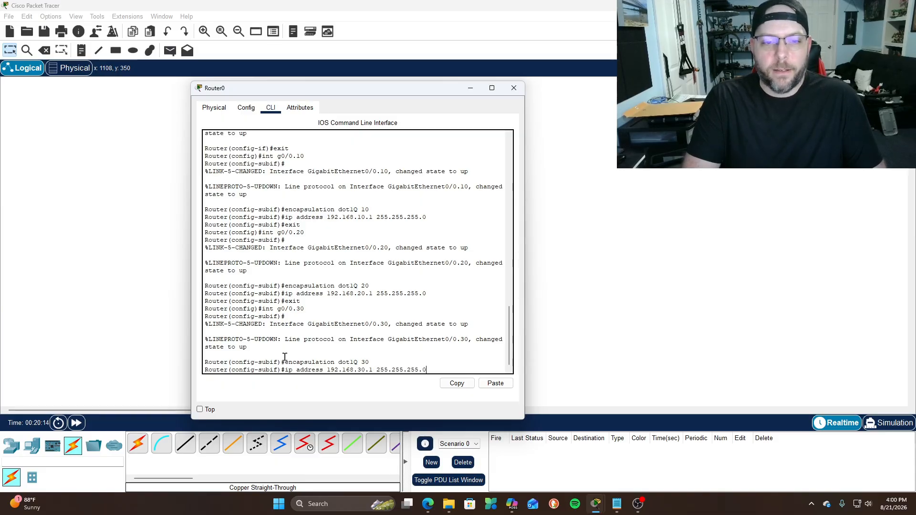
key("Return")
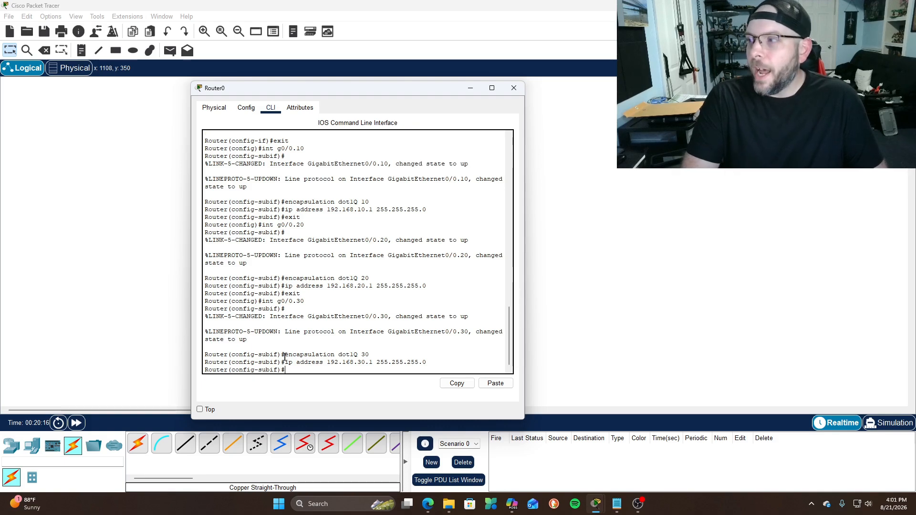
type("exit")
key("Return")
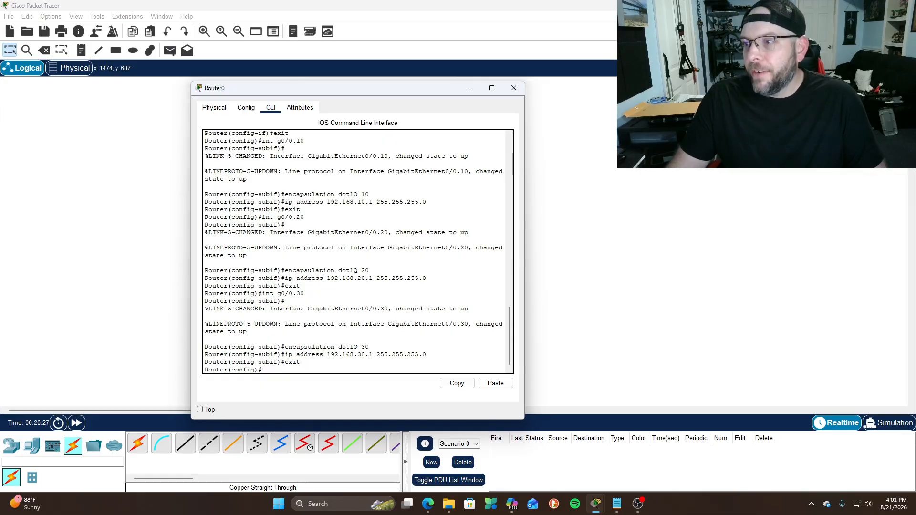
left_click(313, 366)
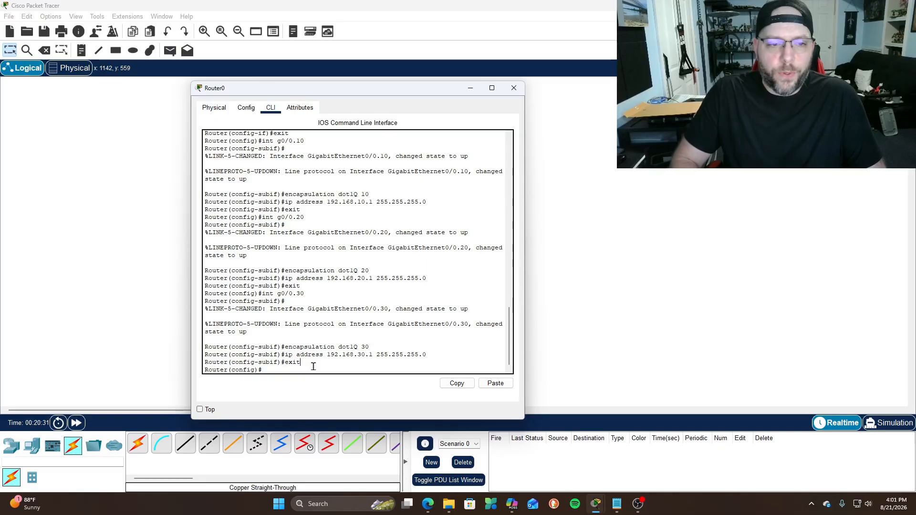
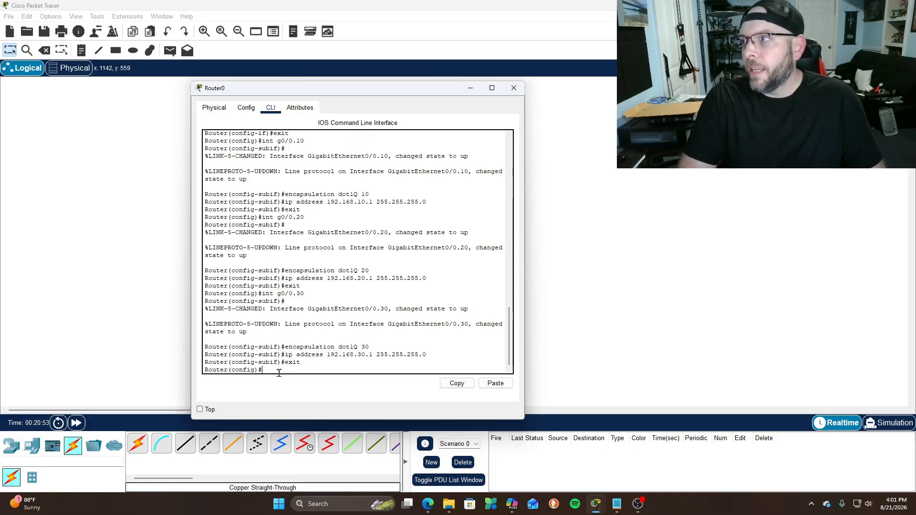
Exclude 192.168.10.1 through 192.168.10.20 from DHCP leasing
type("ip dhcp")
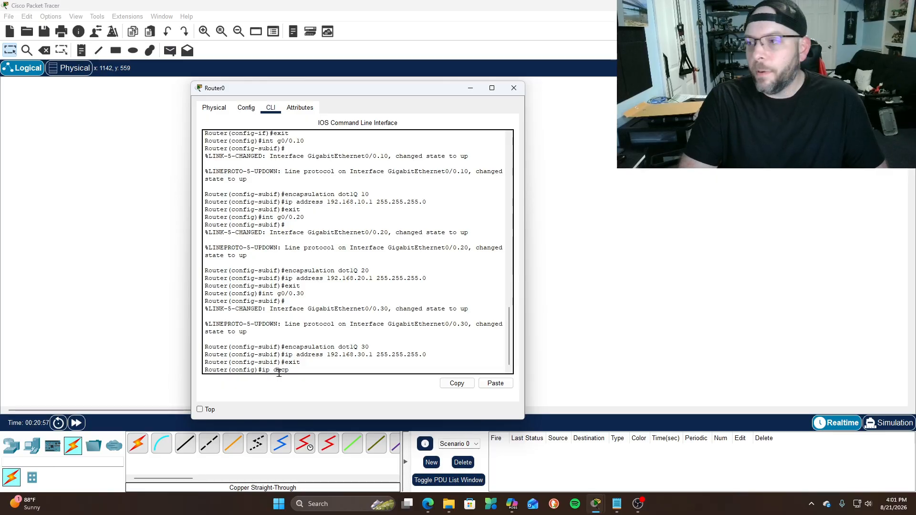
type(" excluded")
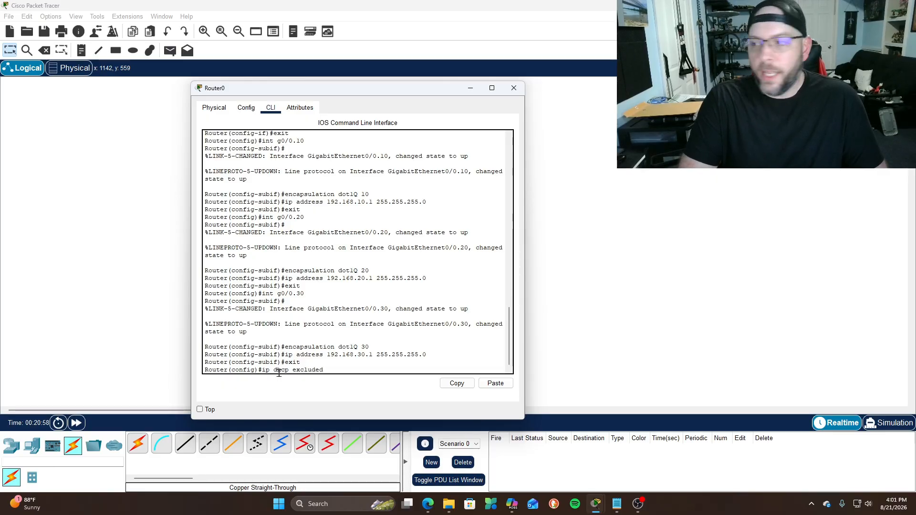
type("-address ")
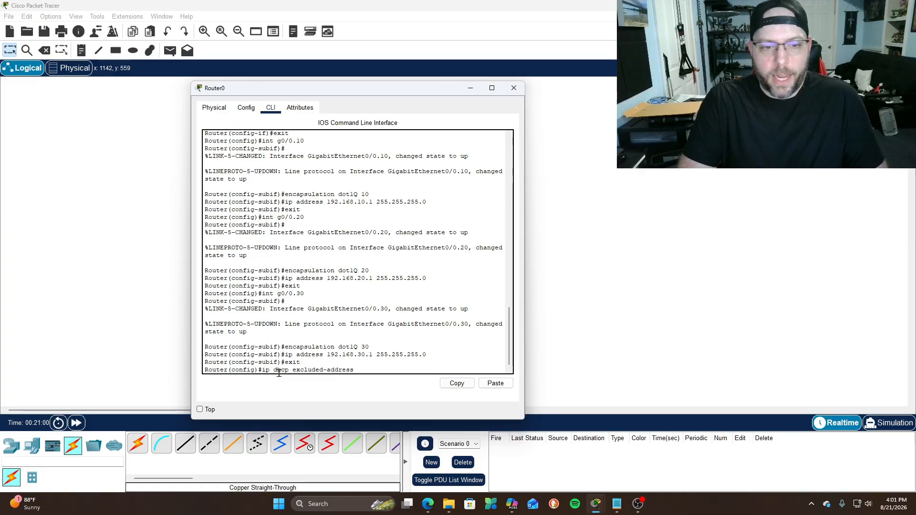
type("192.168.")
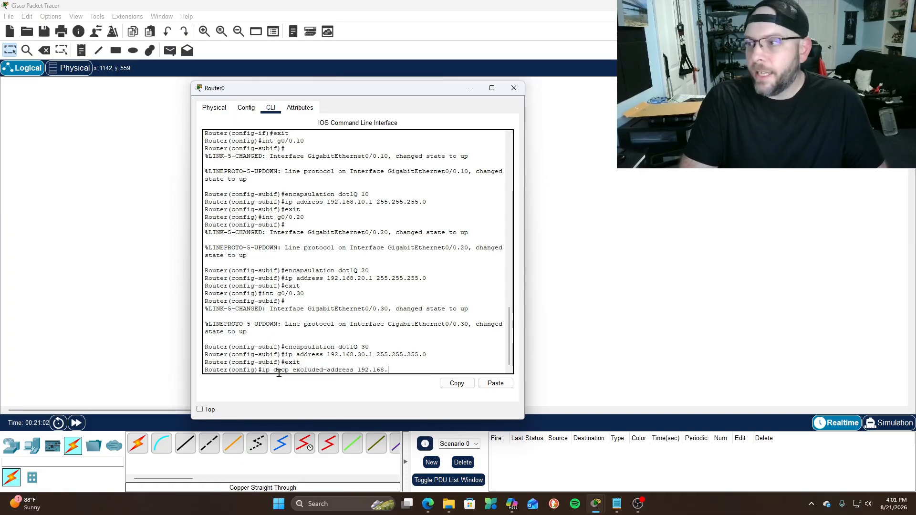
type("10.1 19")
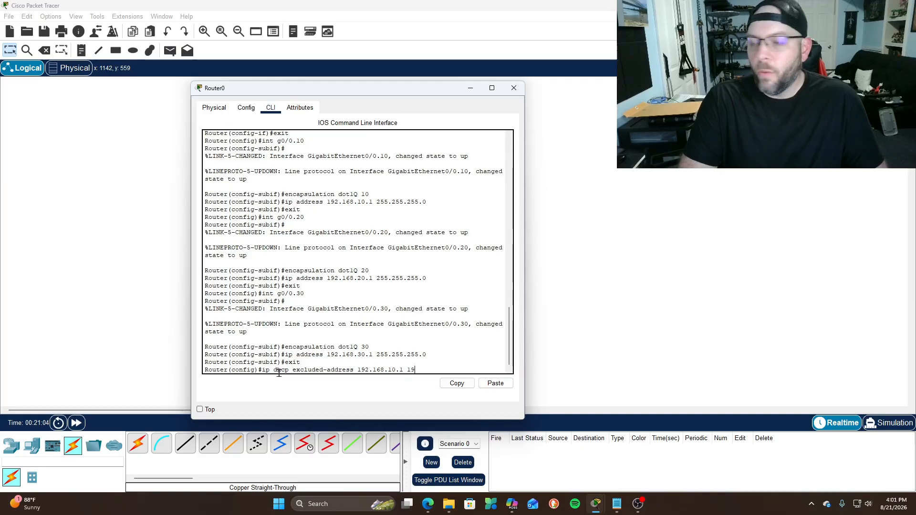
type("2.168.10.20")
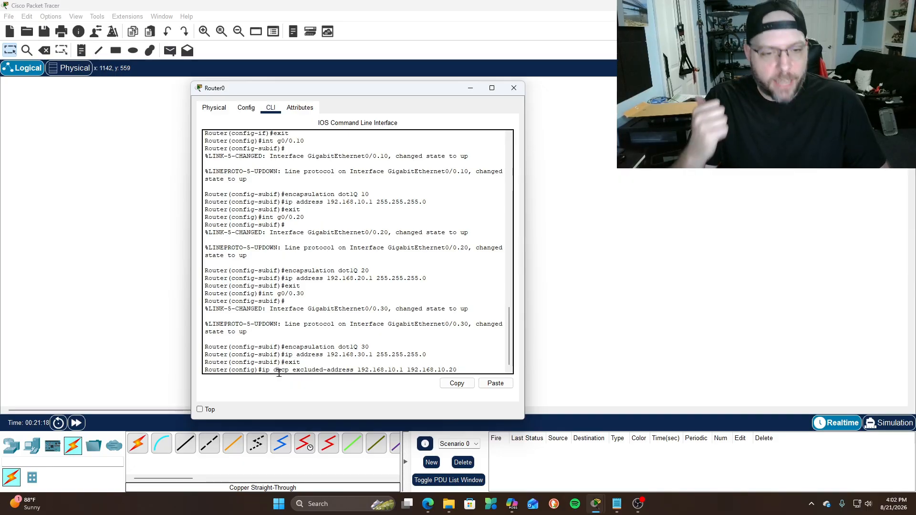
key("Return")
type("ig)#i")
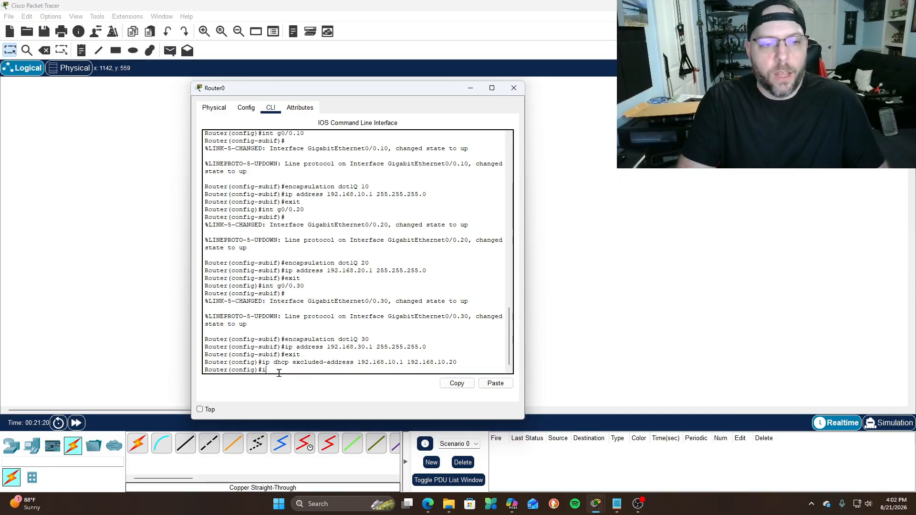
key("BackSpace")
key("BackSpace")
Exclude 192.168.20.1 through 192.168.20.20 by editing the recalled exclusion command
key("Up")
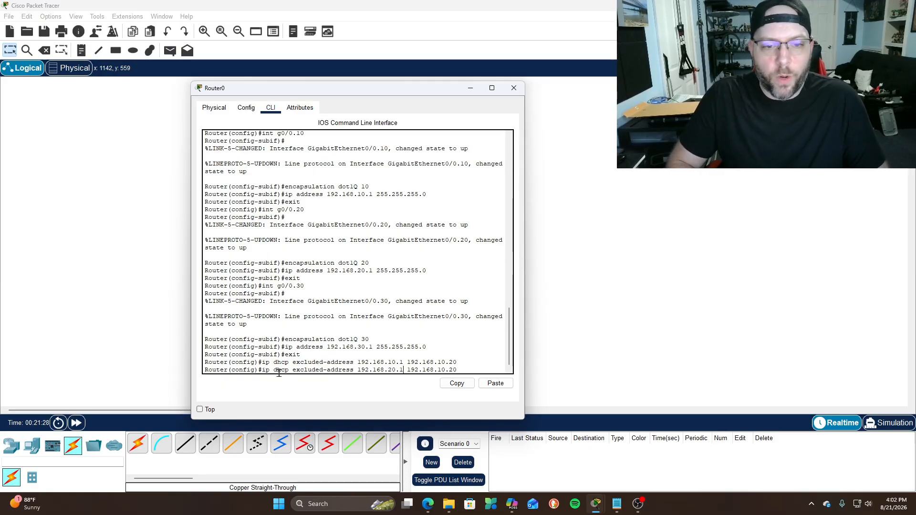
key("Right")
key("Right")
key("Right")
key("Right")
key("Right")
key("Right")
key("Right")
key("Right")
key("Right")
key("BackSpace")
type("2")
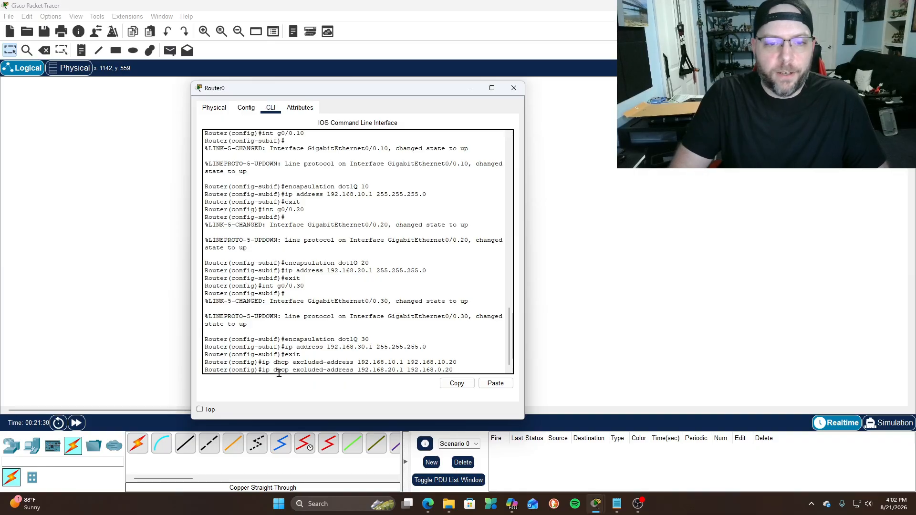
key("Return")
Exclude 192.168.30.1 through 192.168.30.20 by editing the recalled exclusion command
key("Up")
key("Left")
key("Left")
key("Left")
key("Left")
key("BackSpace")
type("3")
key("Left")
key("Left")
key("Left")
key("Left")
key("Left")
key("Left")
key("Left")
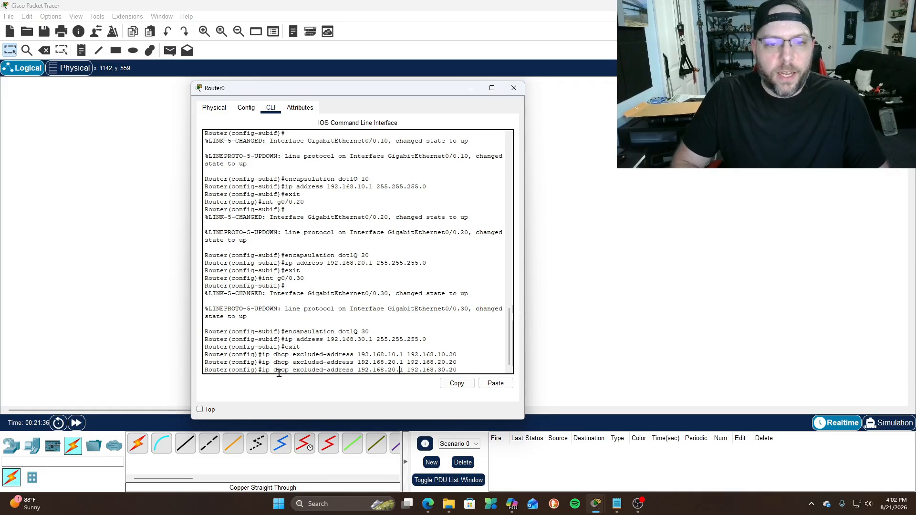
key("BackSpace")
key("Return")
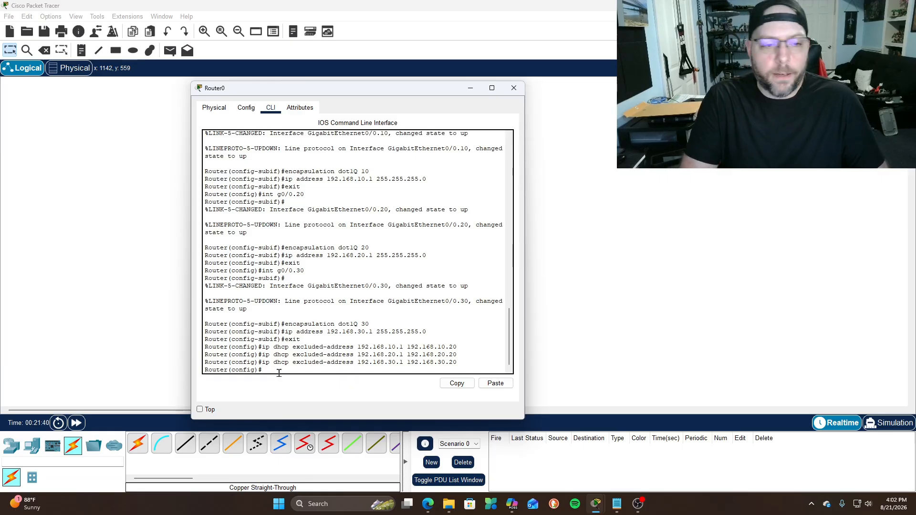
Create DHCP pool vlan10 covering network 192.168.10.0 255.255.255.0
type("i")
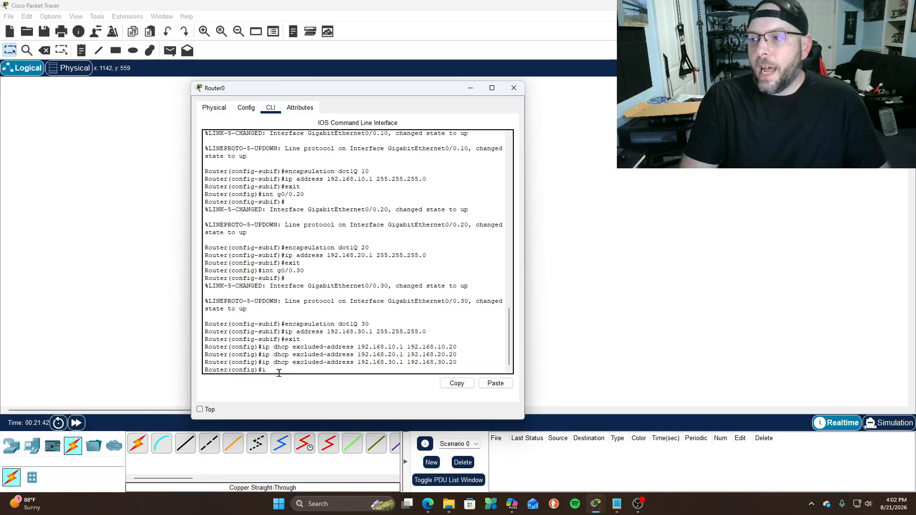
type("p dhcp pool")
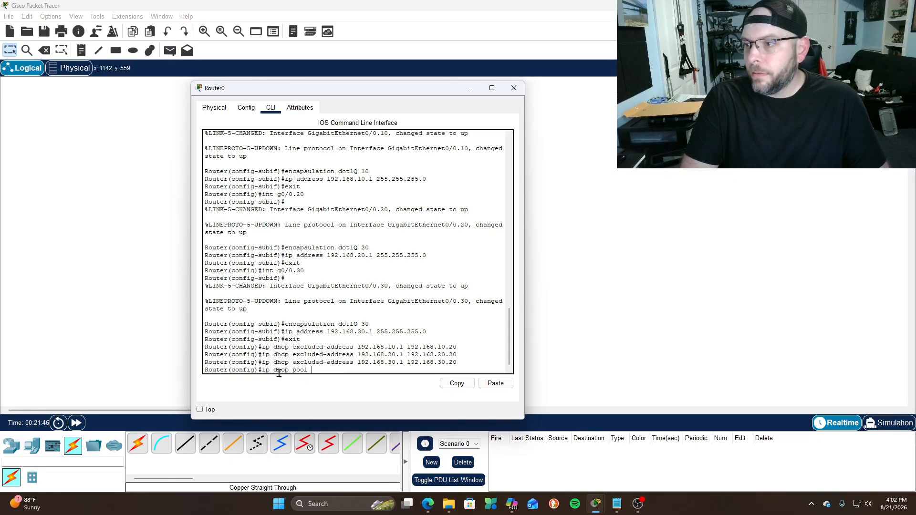
type(" vlan10")
key("Return")
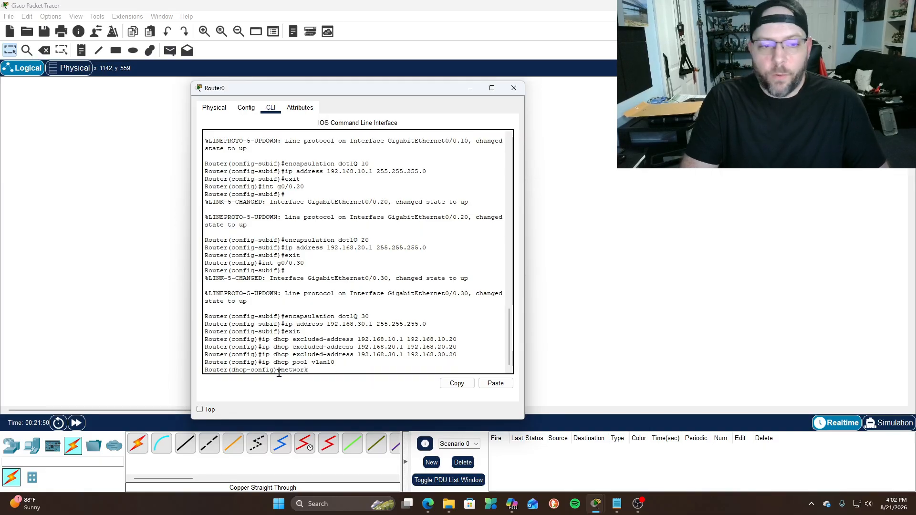
type("network 192.168.10.0")
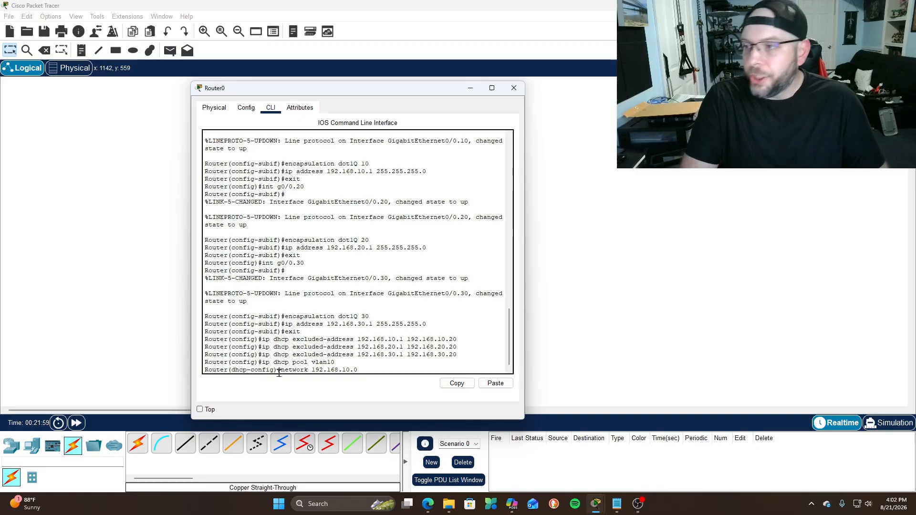
type("255.255.255")
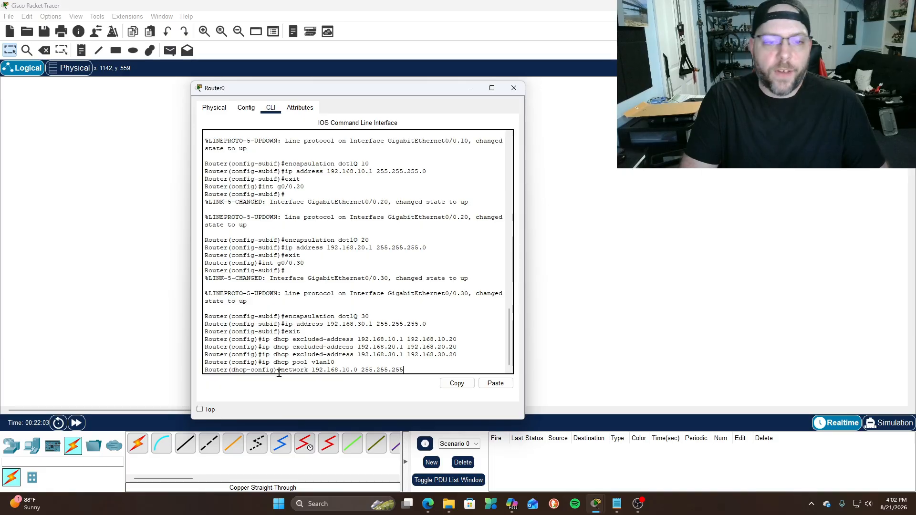
type(".0")
key("Return")
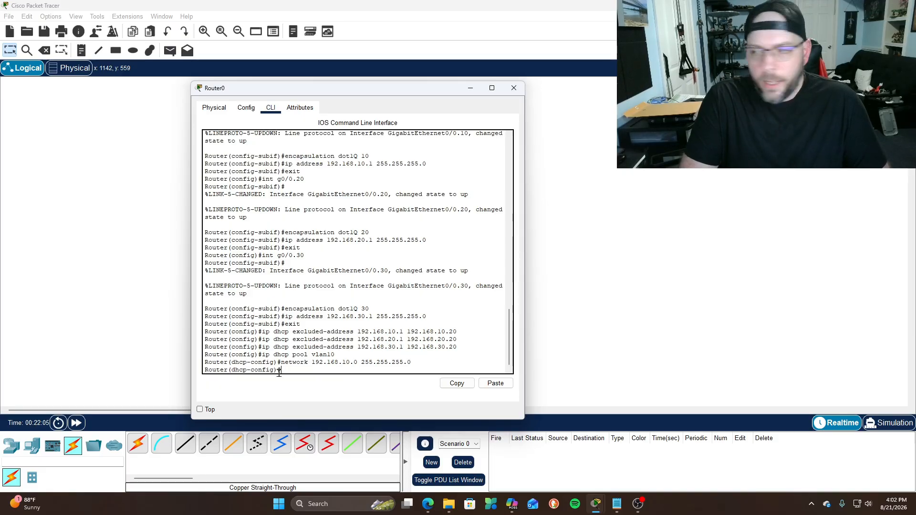
Give pool vlan10 default router 192.168.10.1 and DNS server 8.8.8.8, then exit
type("default")
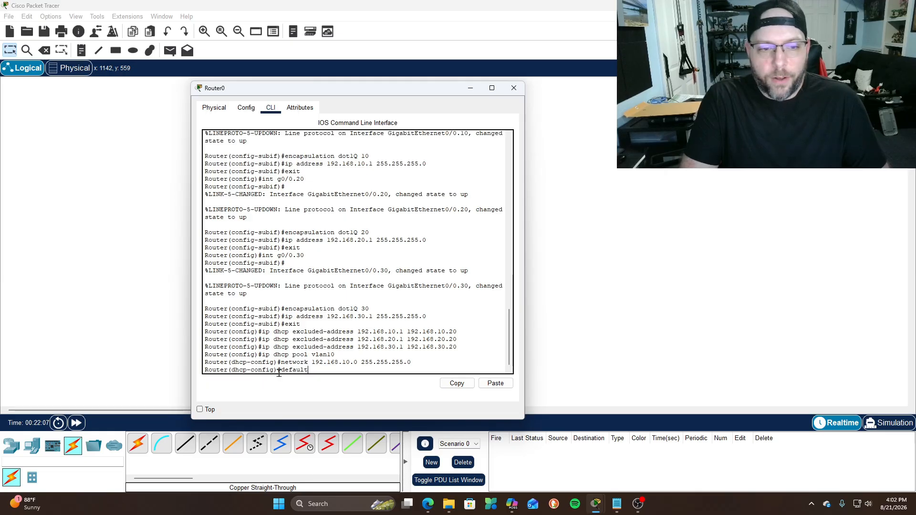
type("-re")
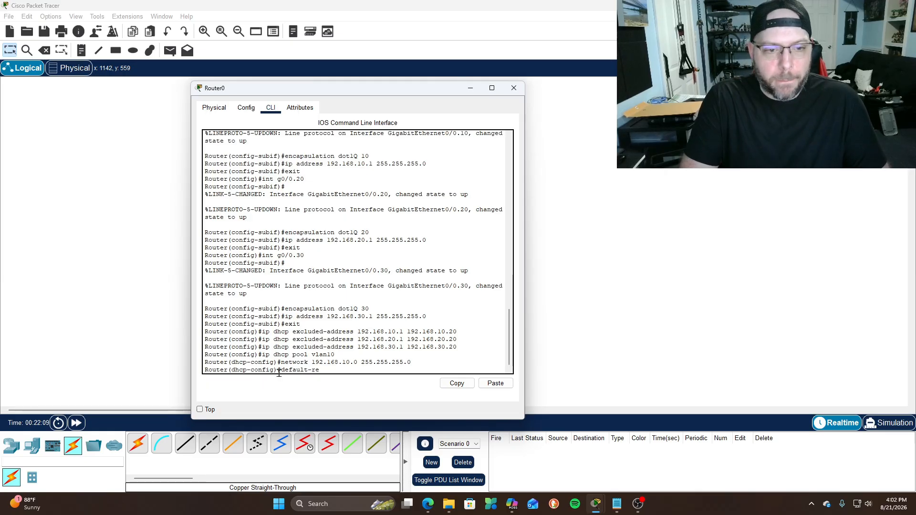
key("BackSpace")
type("outer")
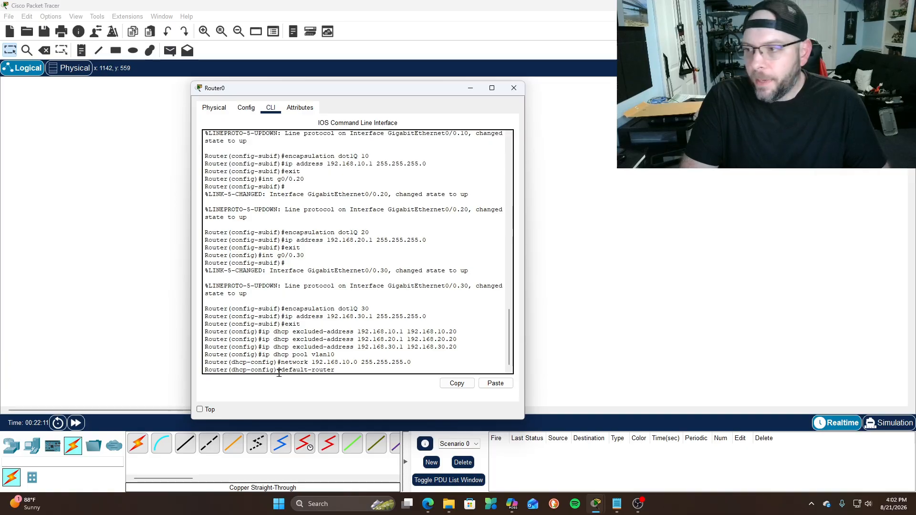
type(" 192.168")
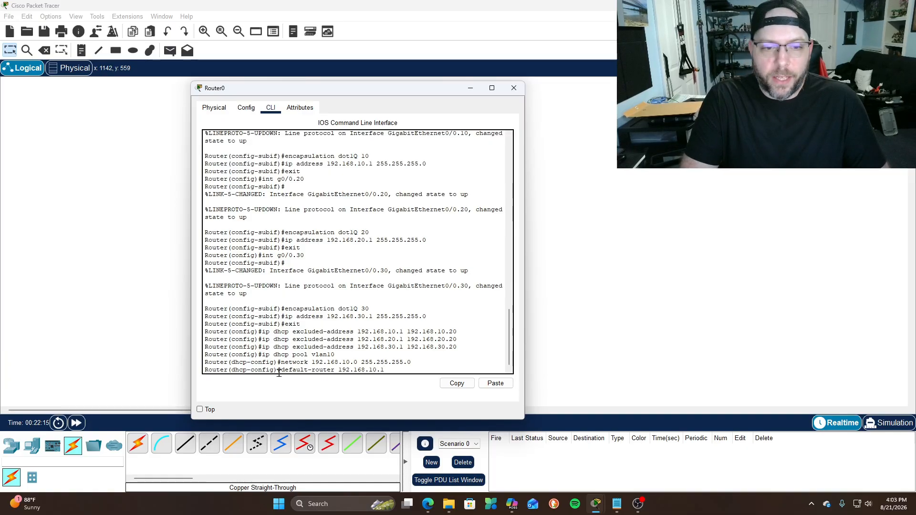
type(".10.1")
key("Return")
type("d")
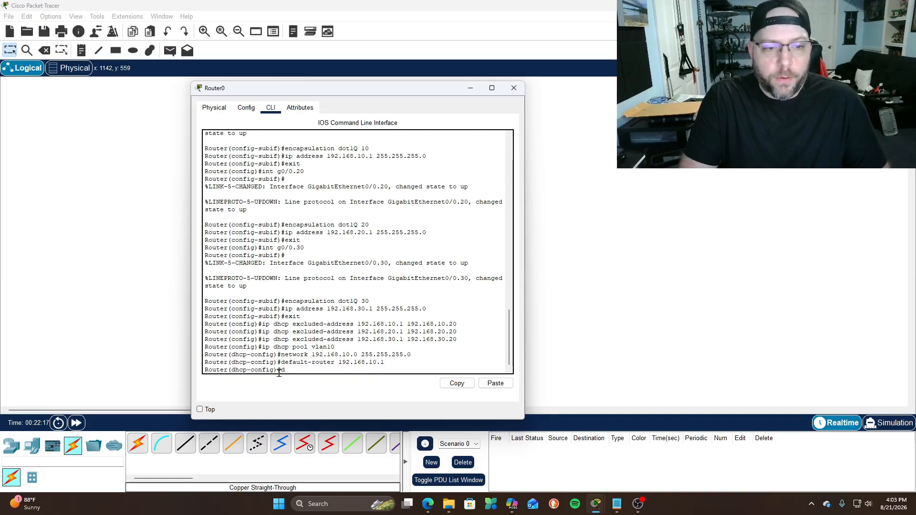
type("ns-serve")
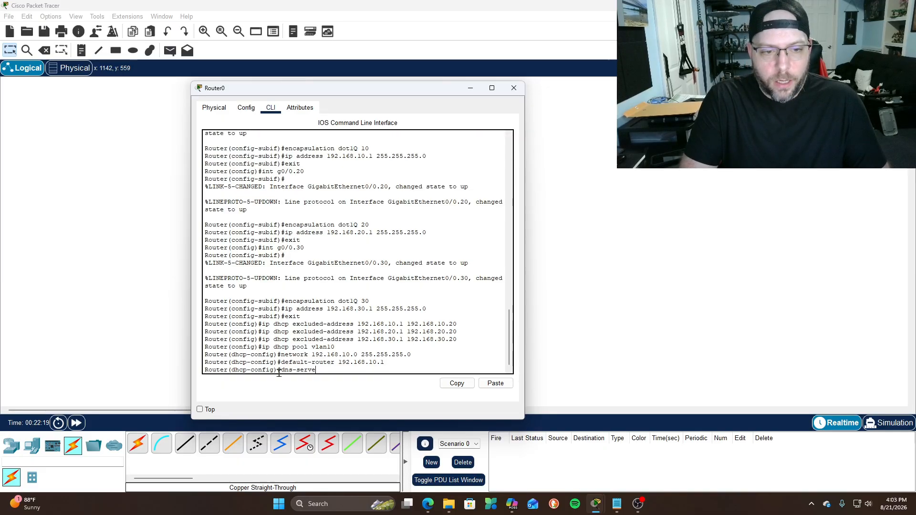
type("r 8.")
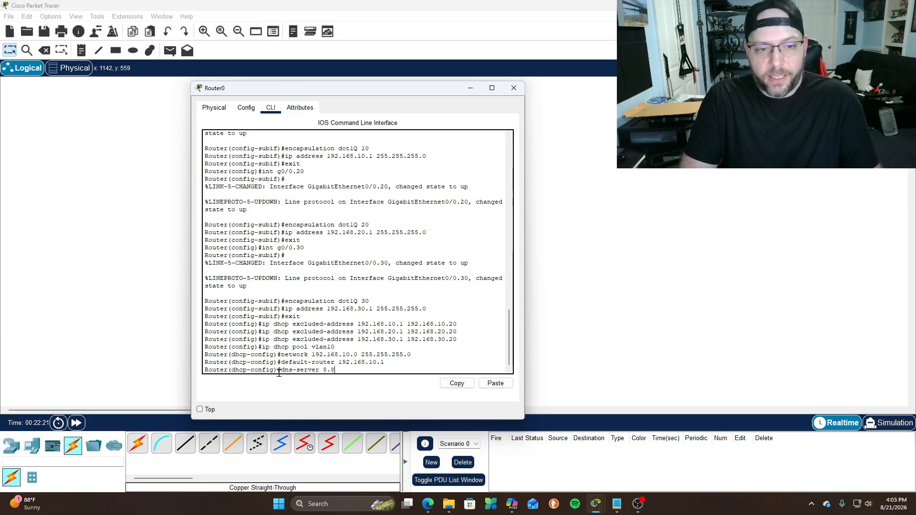
type("8.8.8")
key("Return")
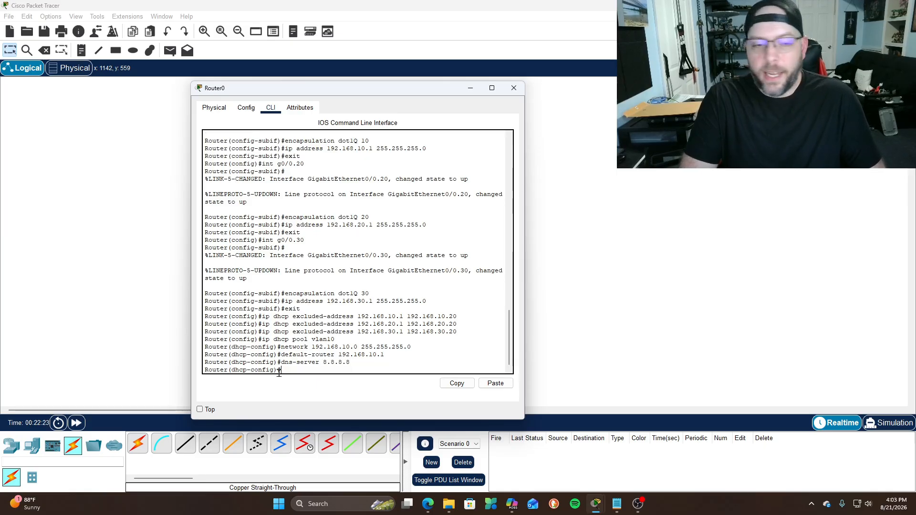
type("exit")
key("Return")
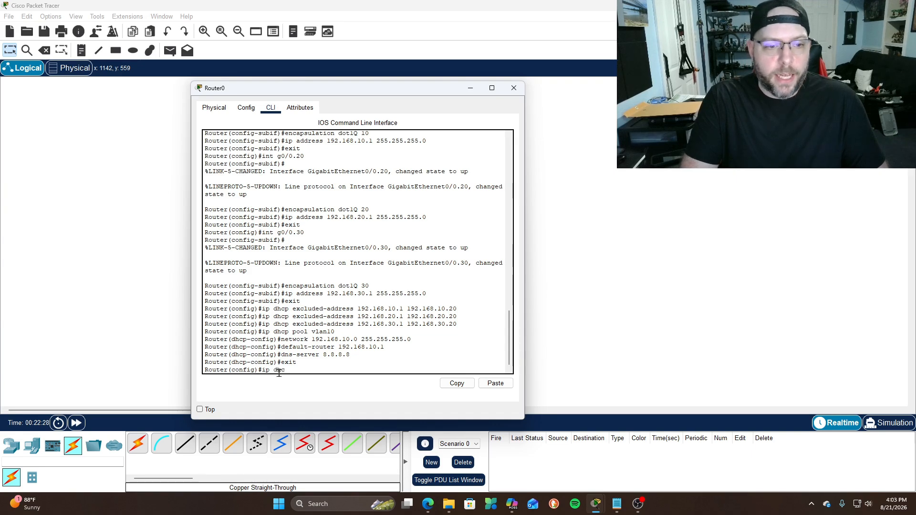
Create DHCP pool vlan20 covering network 192.168.20.0 255.255.255.0
type("dhcp pool val")
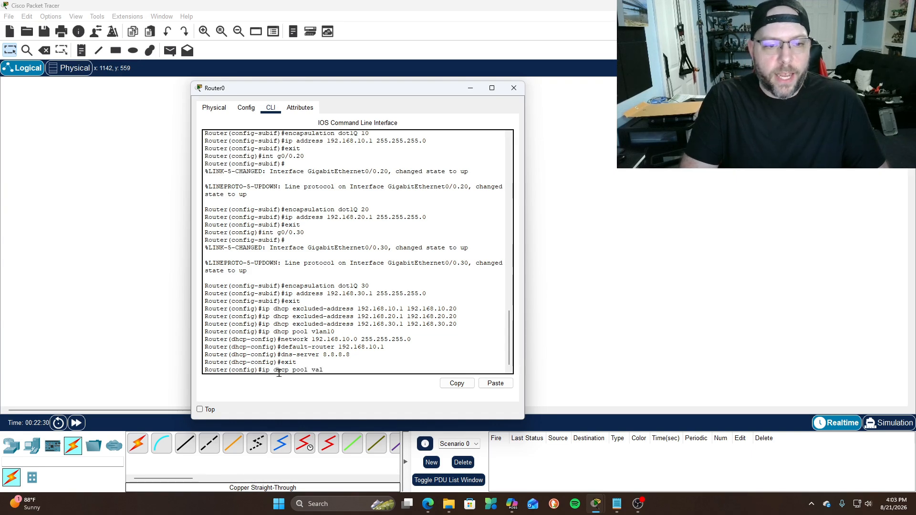
type("n20")
key("Return")
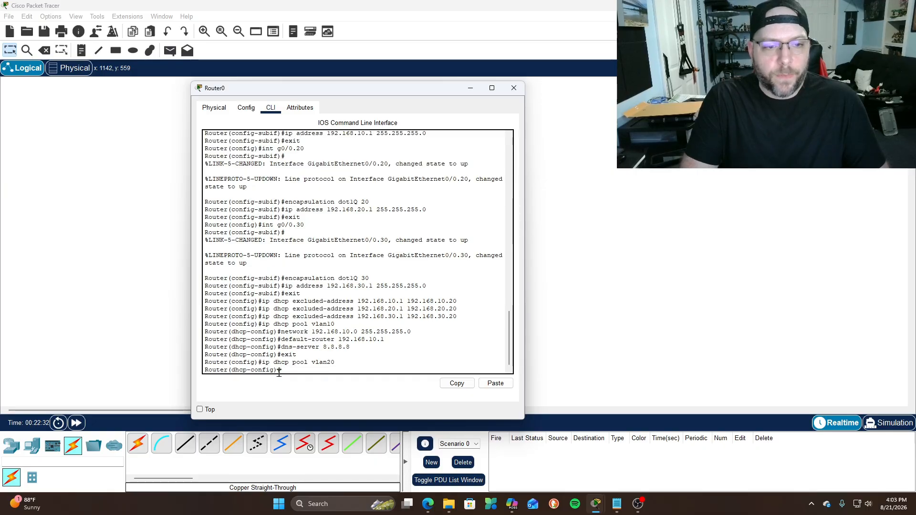
type("network 192.168.20.0 255.255.255")
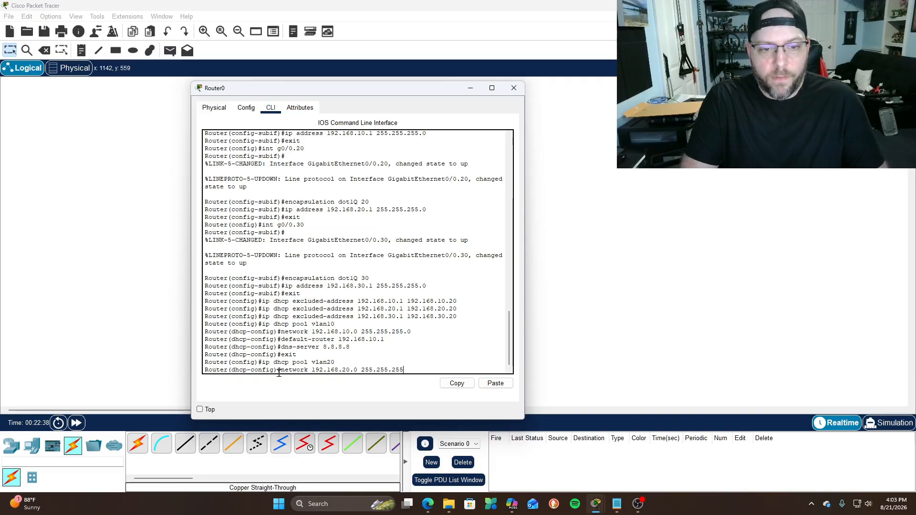
type(".0")
key("Return")
Give pool vlan20 default router 192.168.20.1 and DNS server 8.8.8.8, then exit
type("defau")
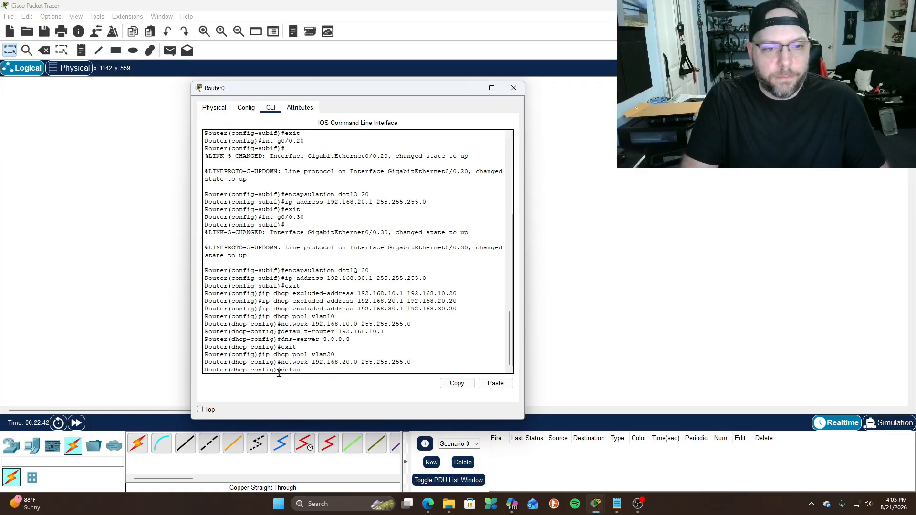
type("lt")
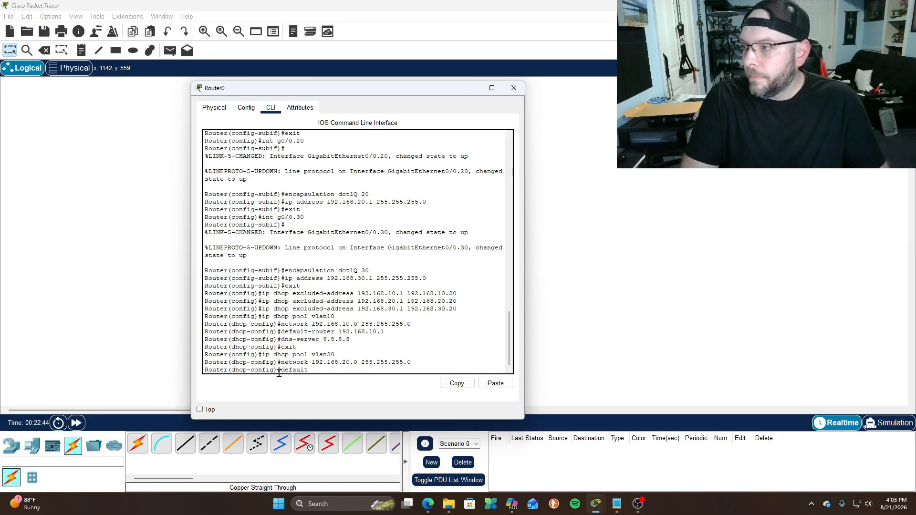
type("-router 192.168.20.1")
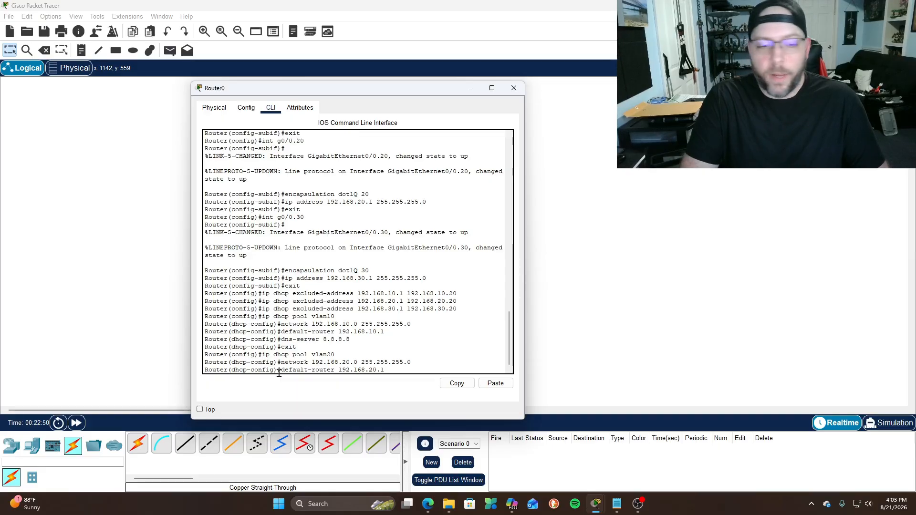
key("Return")
type("dns-server")
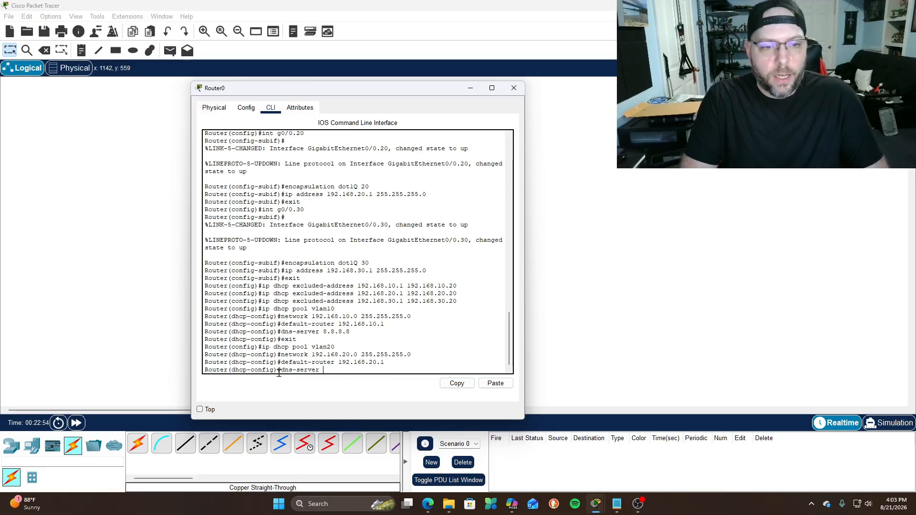
type(" 8.8.8.8")
key("Return")
type("exit")
key("Return")
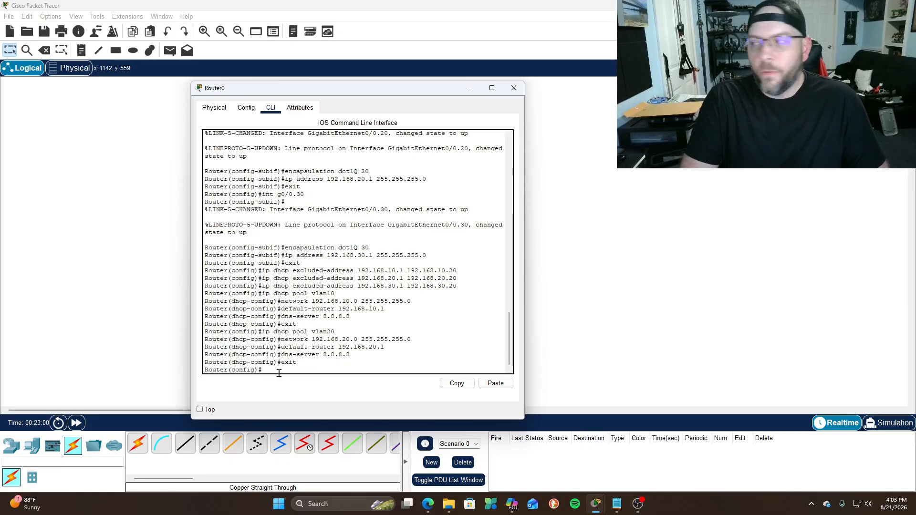
Create DHCP pool vlan30 covering network 192.168.30.0 255.255.255.0
type("ip")
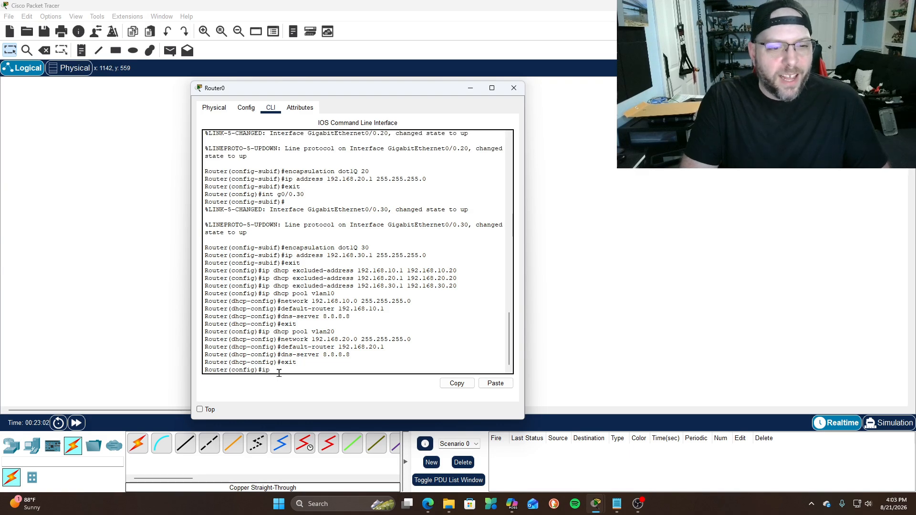
type(" dhcp pool vlan30")
key("Return")
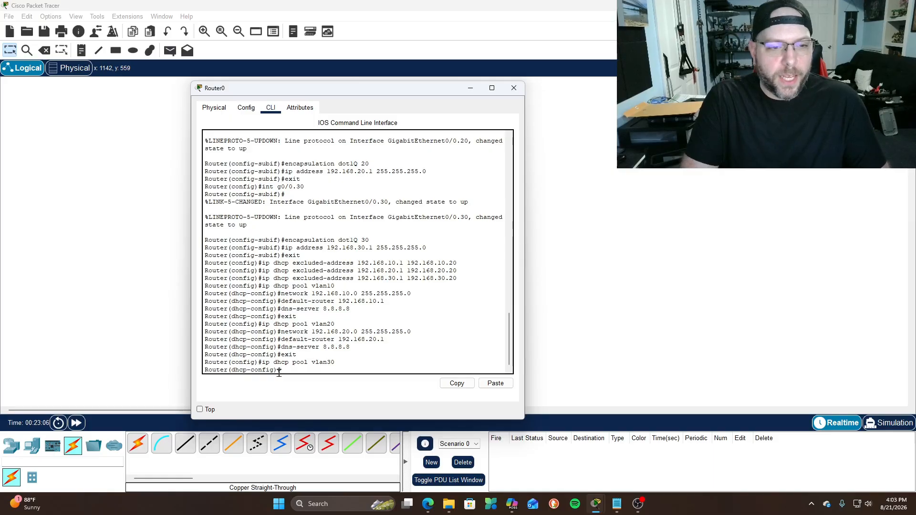
type("netw")
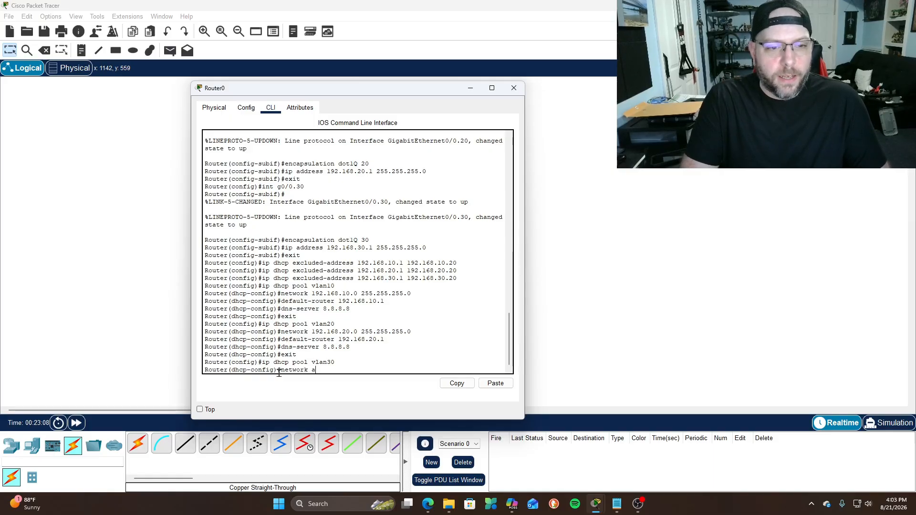
type("ork 192.168.30.0 255.255.255.0")
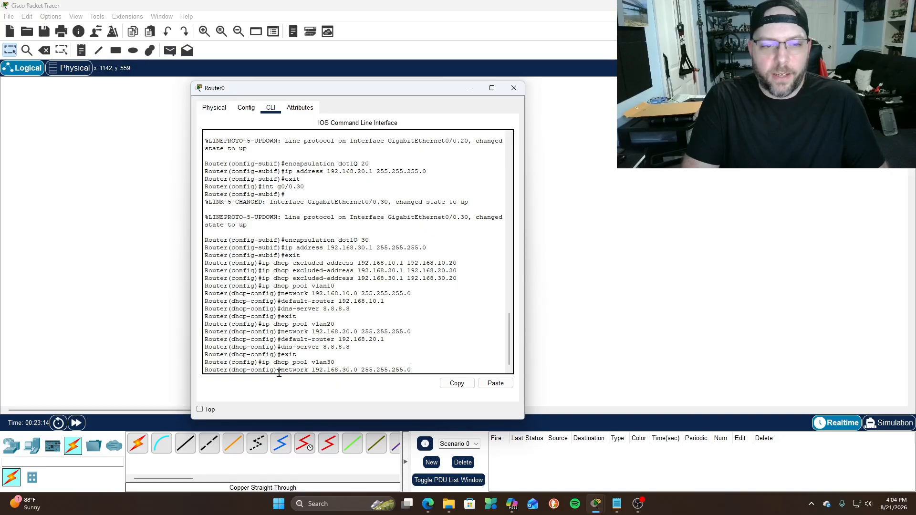
key("Return")
Give pool vlan30 default router 192.168.30.1 and DNS server 8.8.8.8, then exit
type("default")
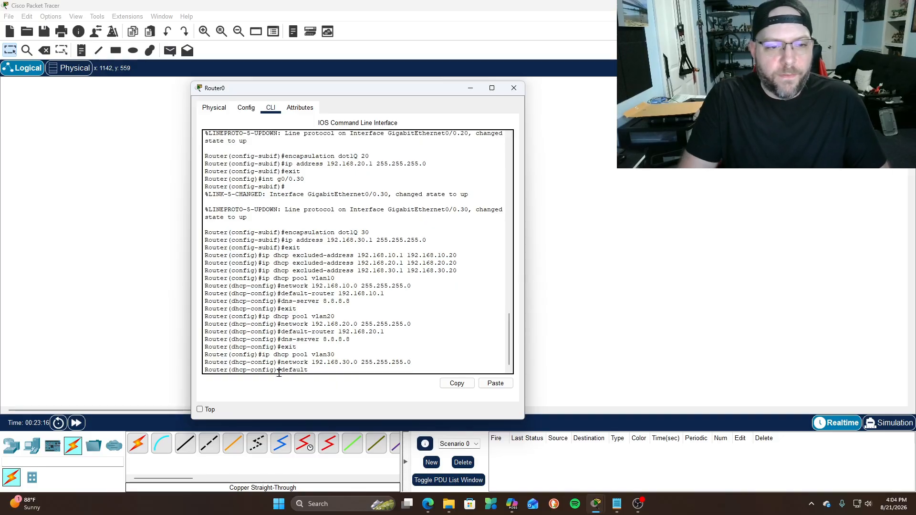
type("-router 192.168")
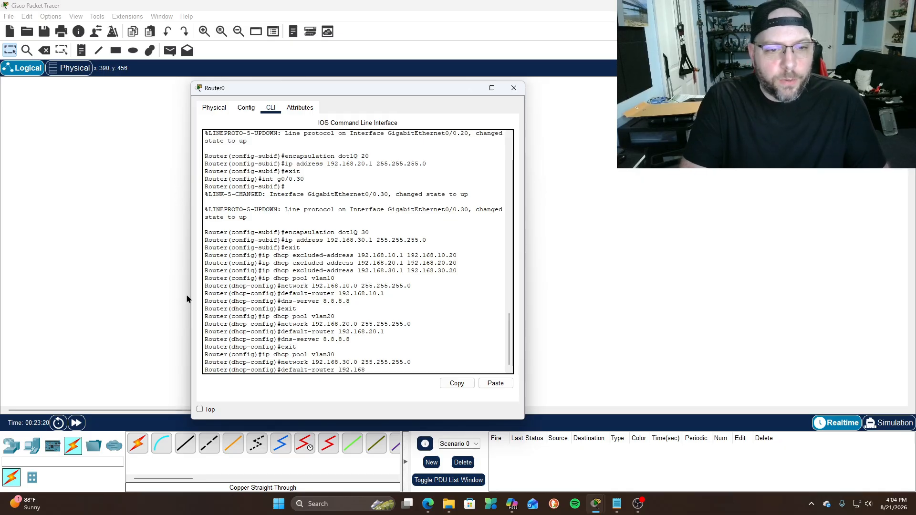
type(".30.1")
key("Return")
type("dns-")
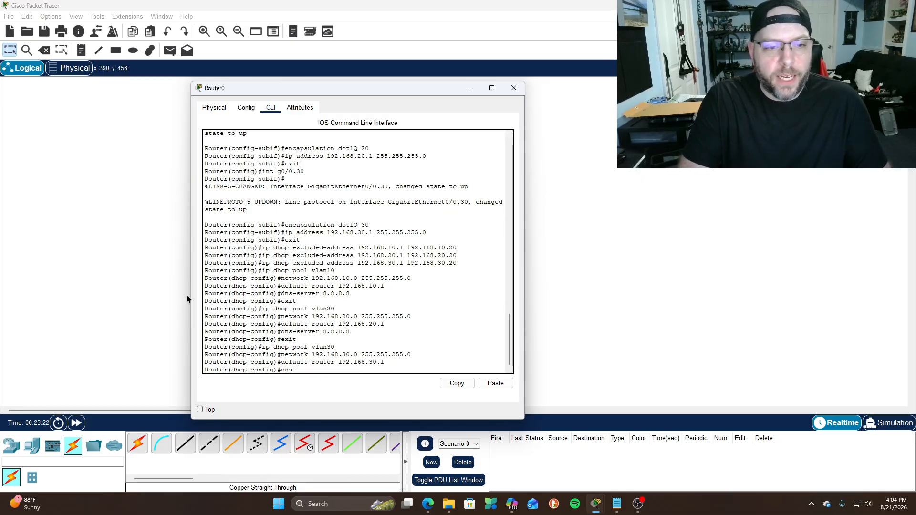
type("server 8.8.8.8")
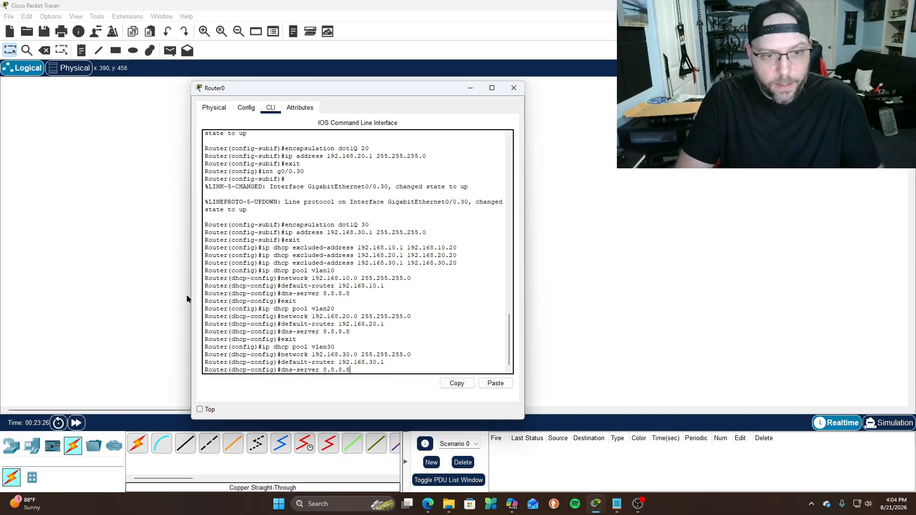
key("Return")
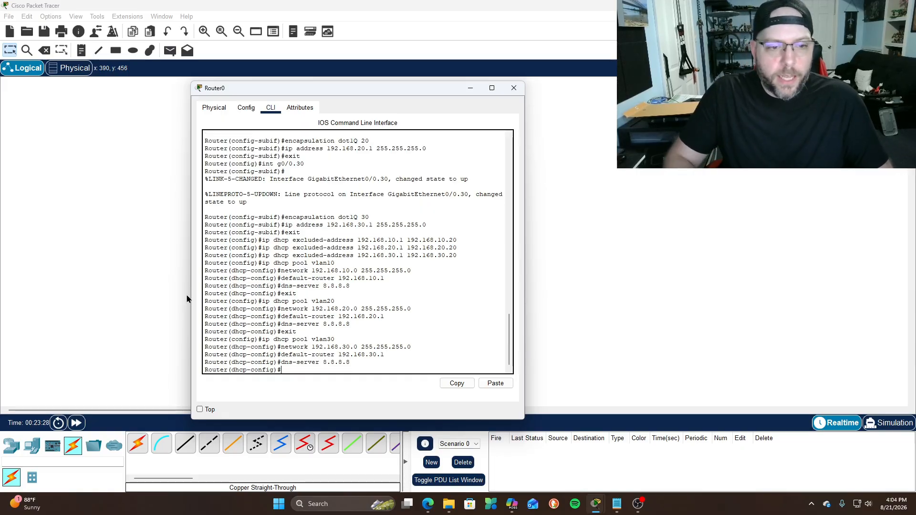
type("exit")
key("Return")
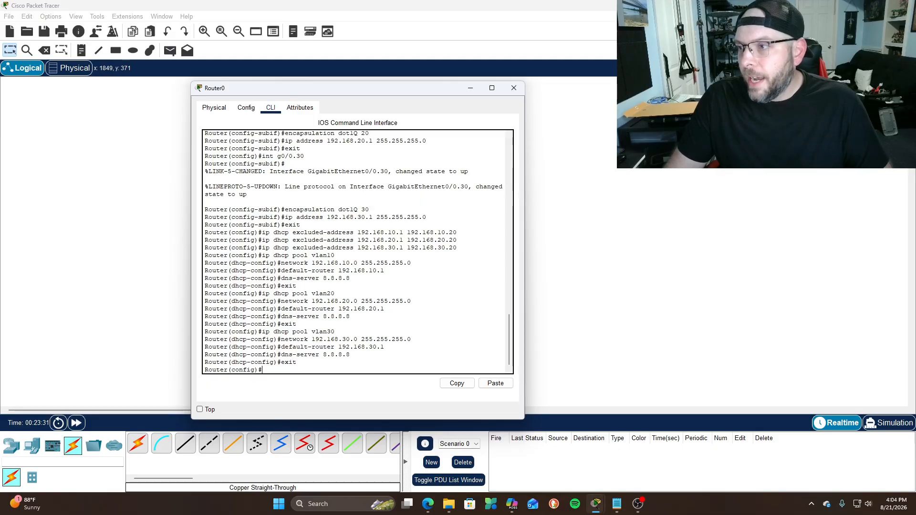
Leave config mode and run show ip interface brief to check G0/0.10, .20 and .30
type("exit")
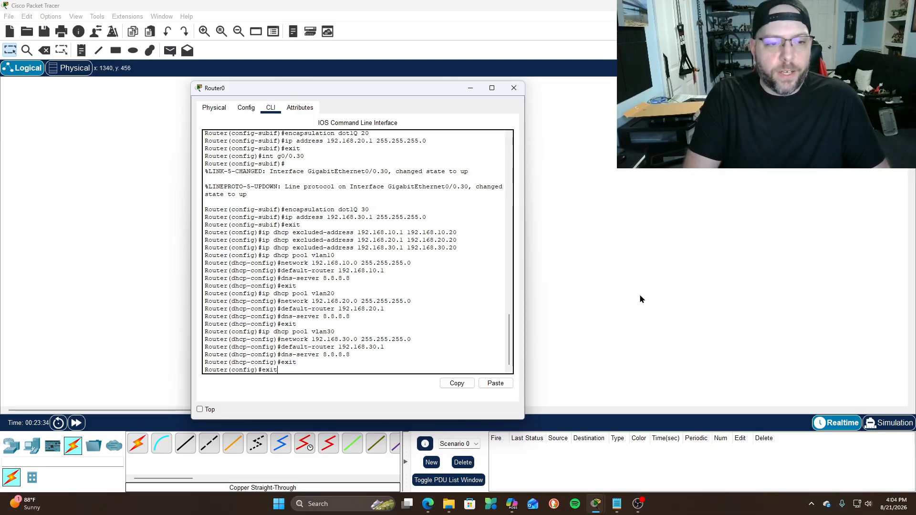
key("Return")
key("Return")
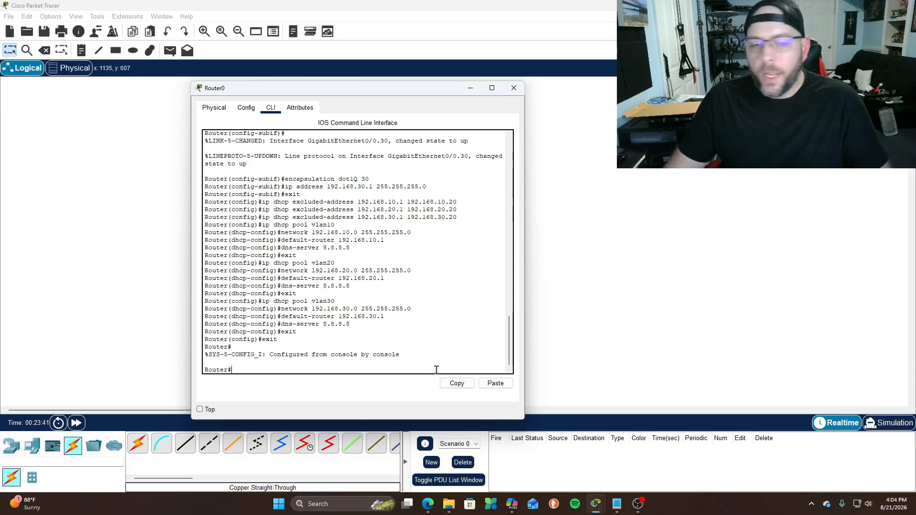
type("show ip interface f")
type("rief")
key("Return")
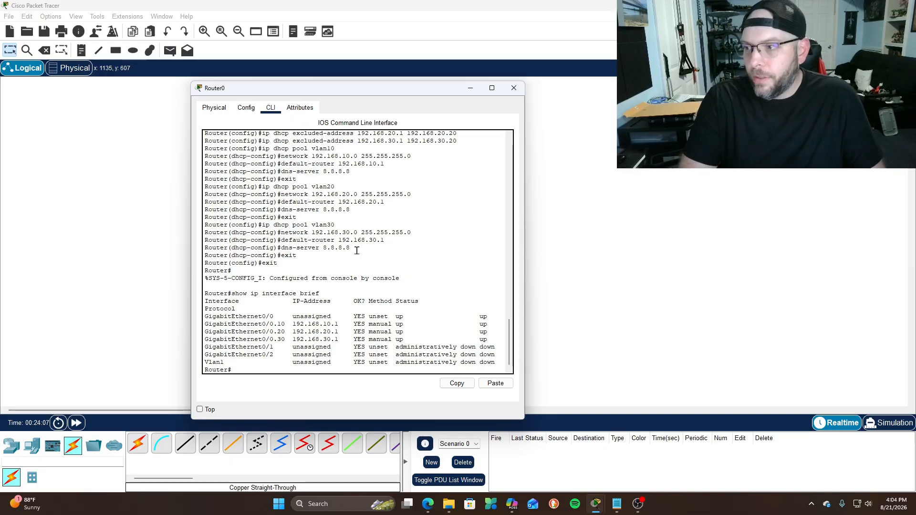
Run show ip route to list connected 192.168.10.0, 20.0 and 30.0 networks
type("ow ip route")
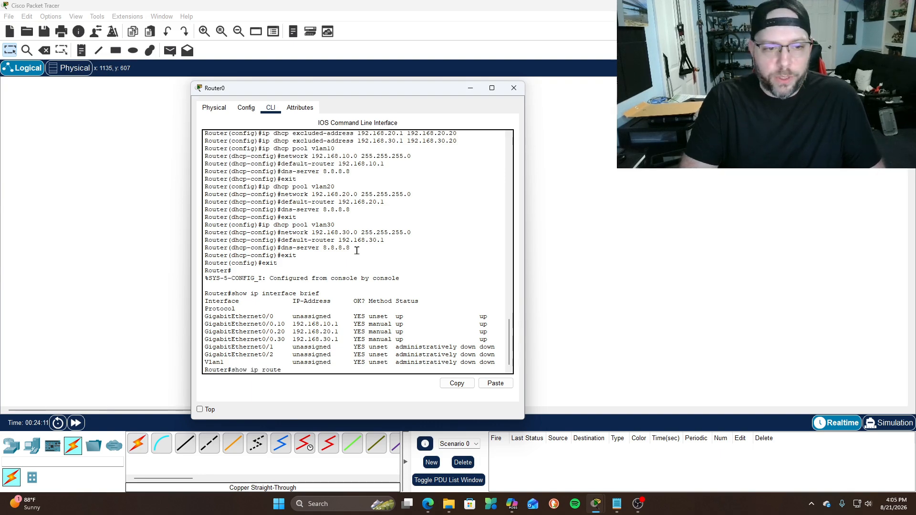
key("Return")
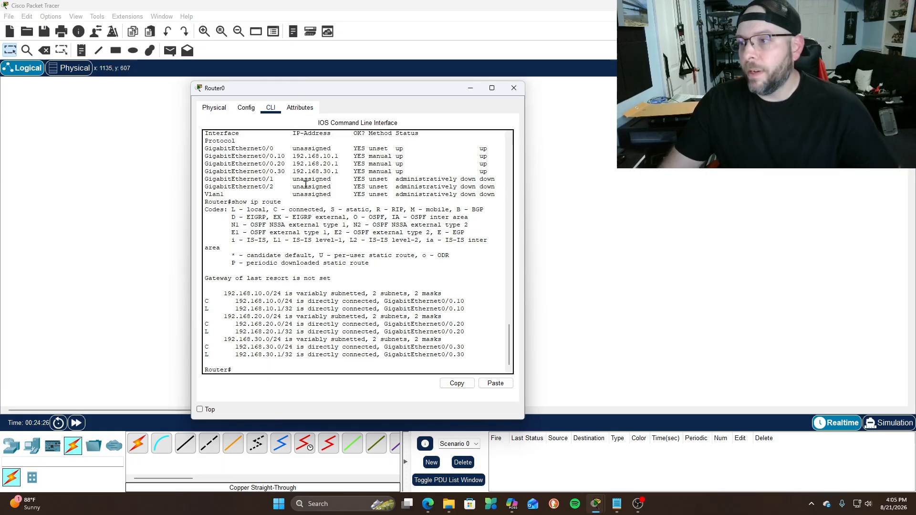
type("show ip dhcp binding")
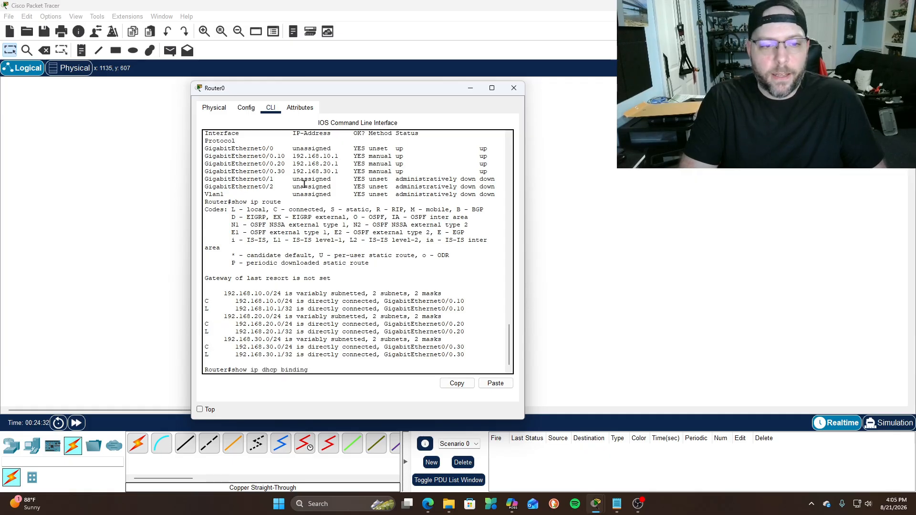
Run show ip dhcp binding, highlight the five leases, and close Router0
key("Return")
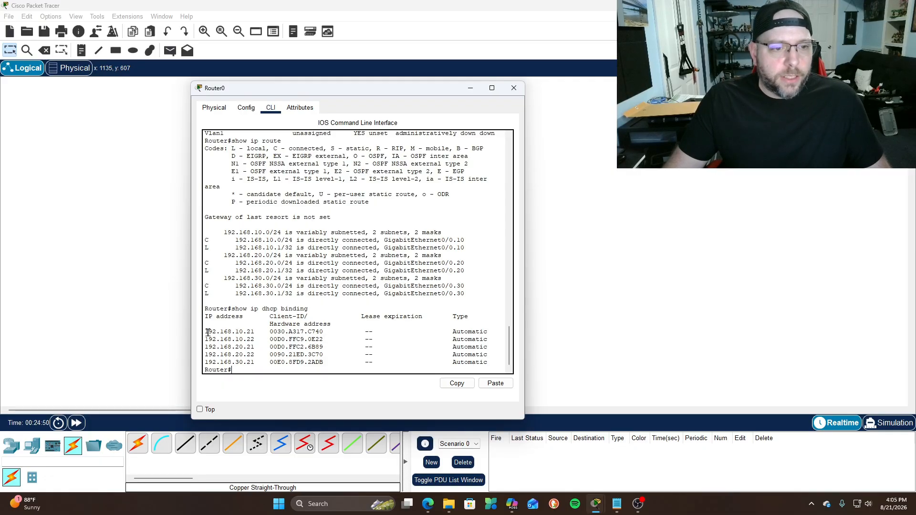
left_click_drag(205, 332, 332, 362)
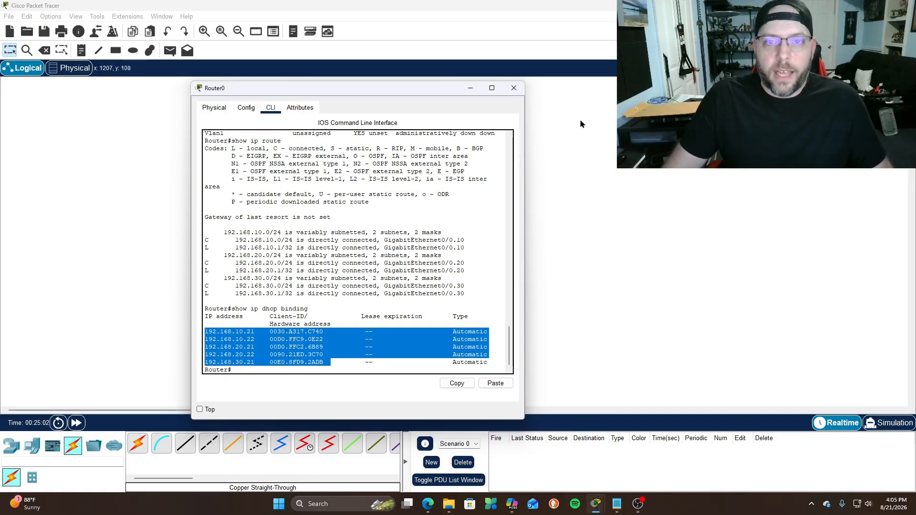
left_click(514, 88)
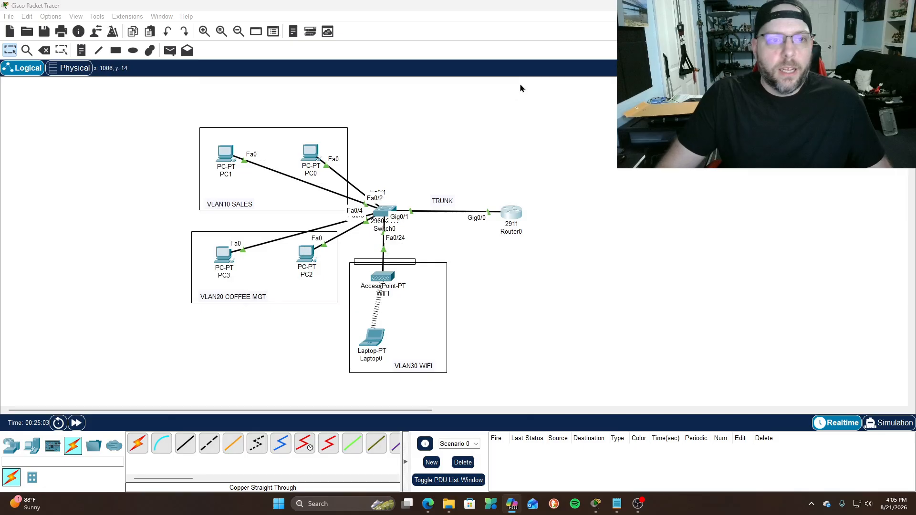
Check the DHCP-assigned IP configuration on PC0 and PC1
left_click(313, 162)
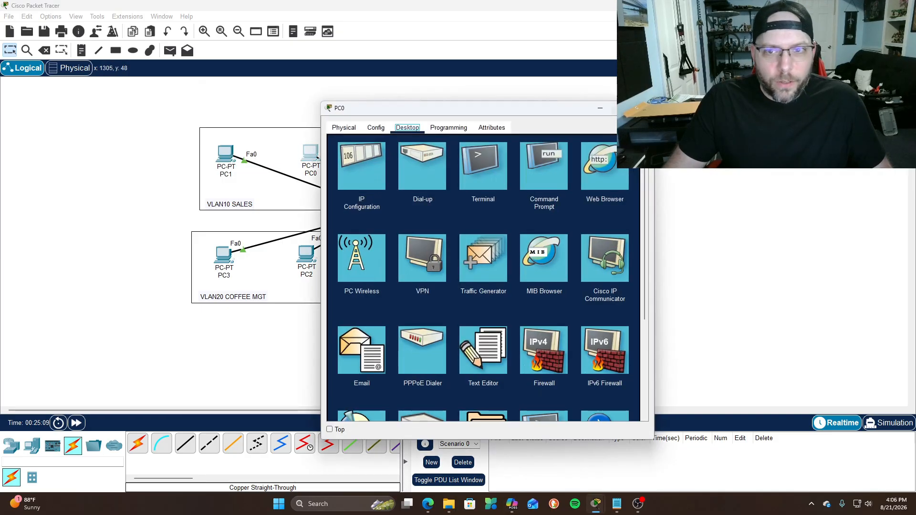
left_click(374, 165)
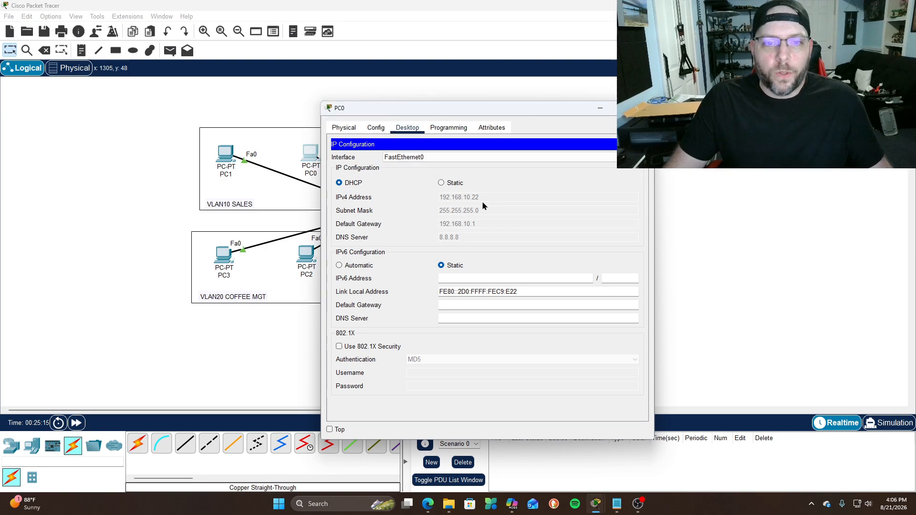
left_click(642, 109)
left_click(232, 158)
left_click(361, 164)
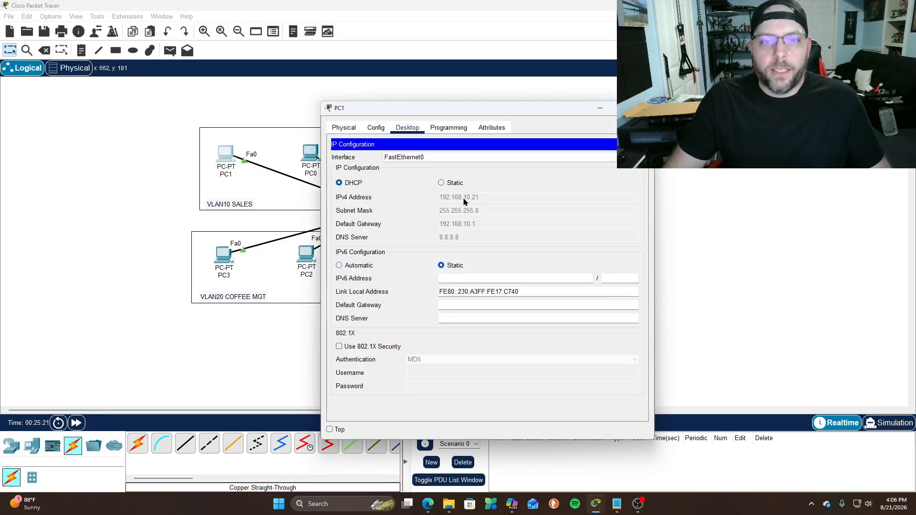
left_click(642, 109)
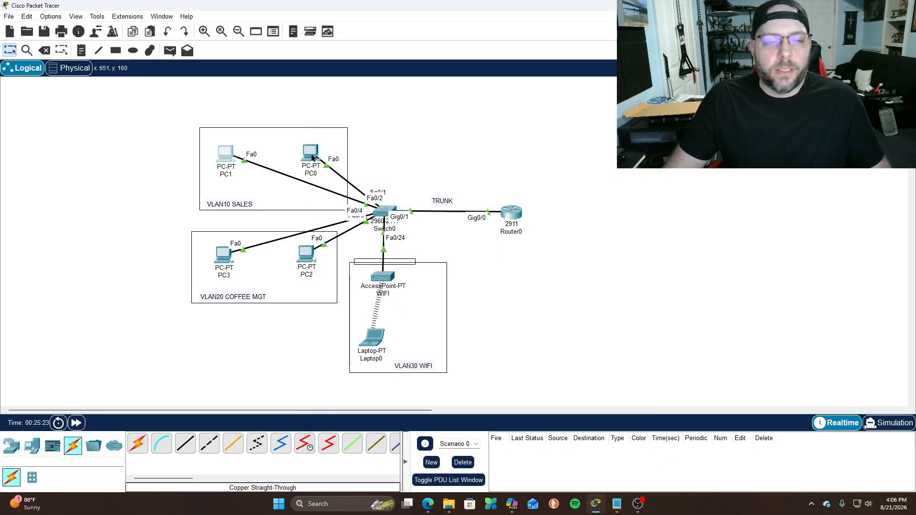
Check PC3, PC2 (192.168.20.22) and Laptop0 (192.168.30.21) IP configurations
left_click(222, 259)
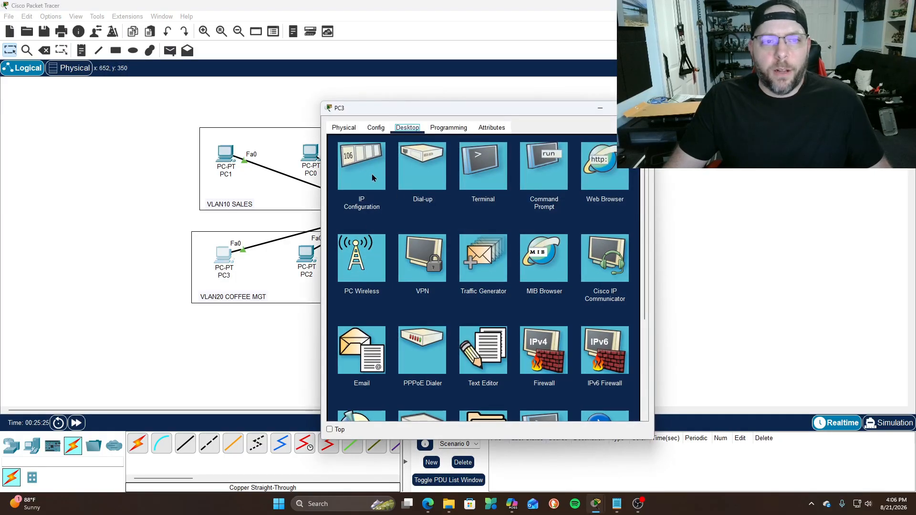
left_click(372, 176)
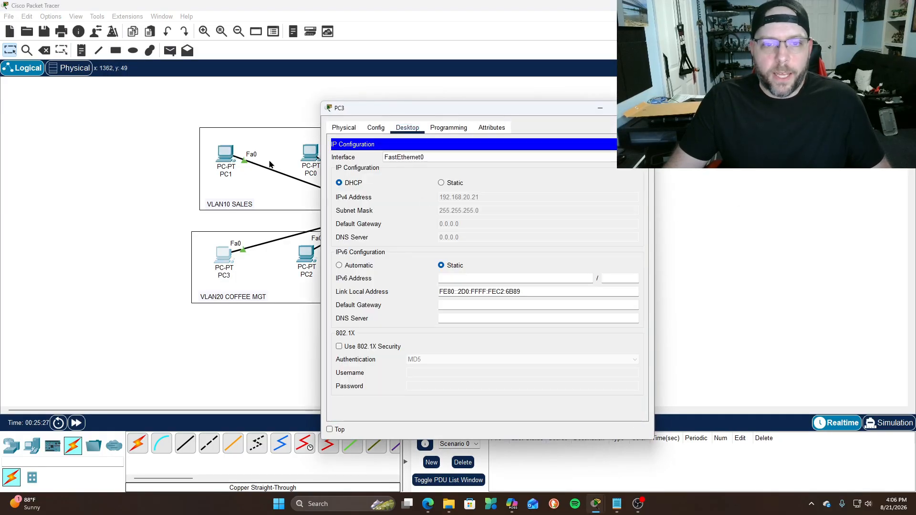
left_click(643, 108)
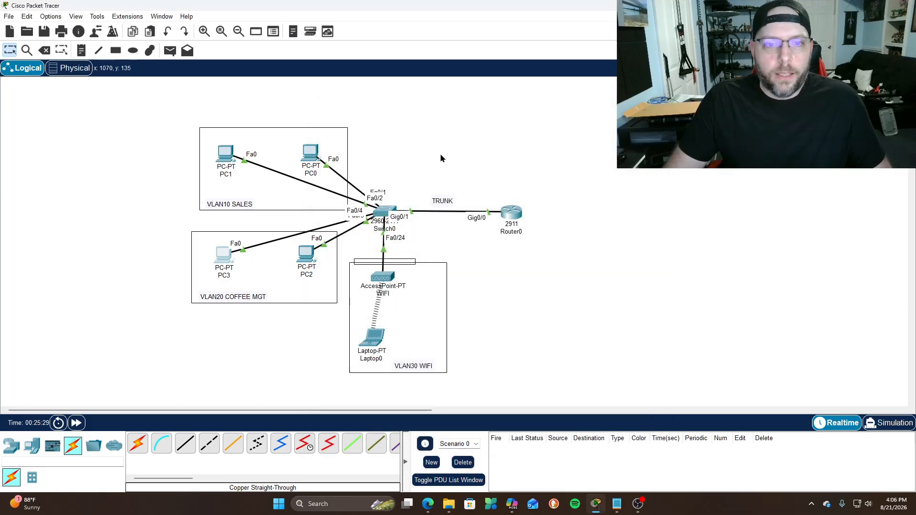
left_click(306, 255)
left_click(368, 160)
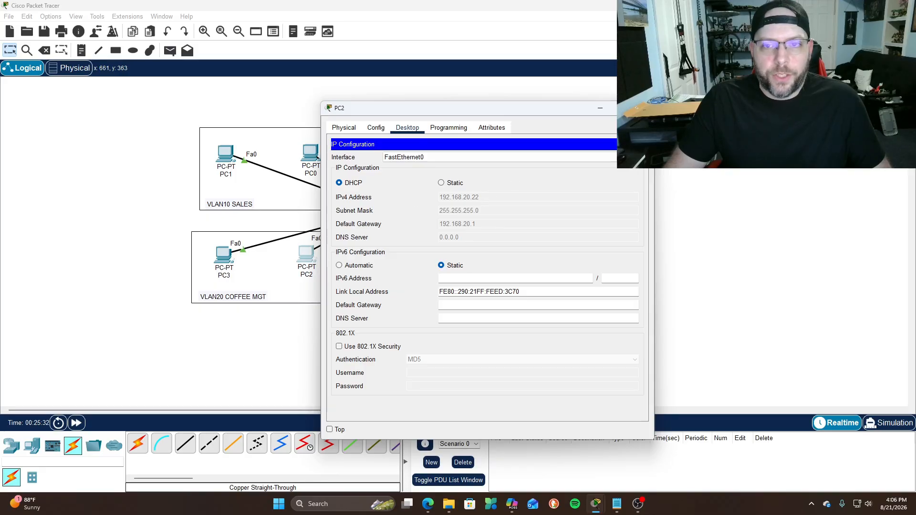
left_click(643, 108)
left_click(369, 343)
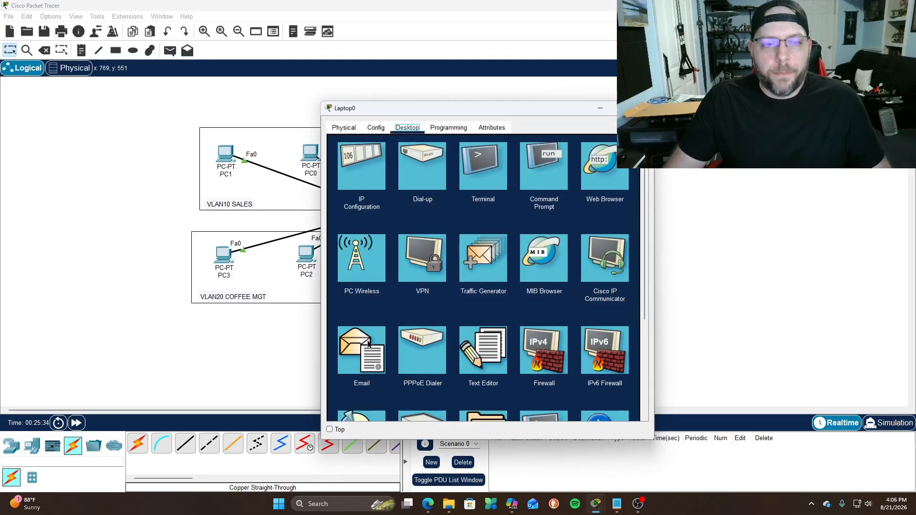
left_click(370, 155)
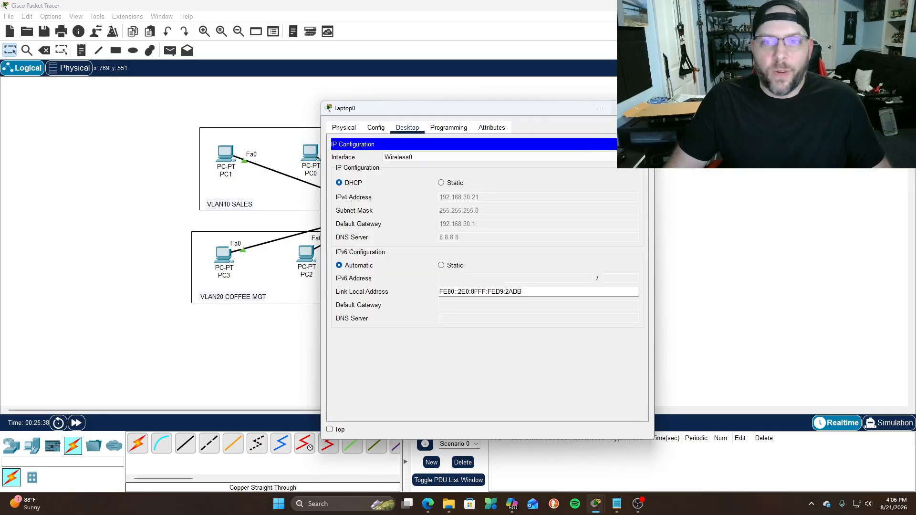
left_click(643, 108)
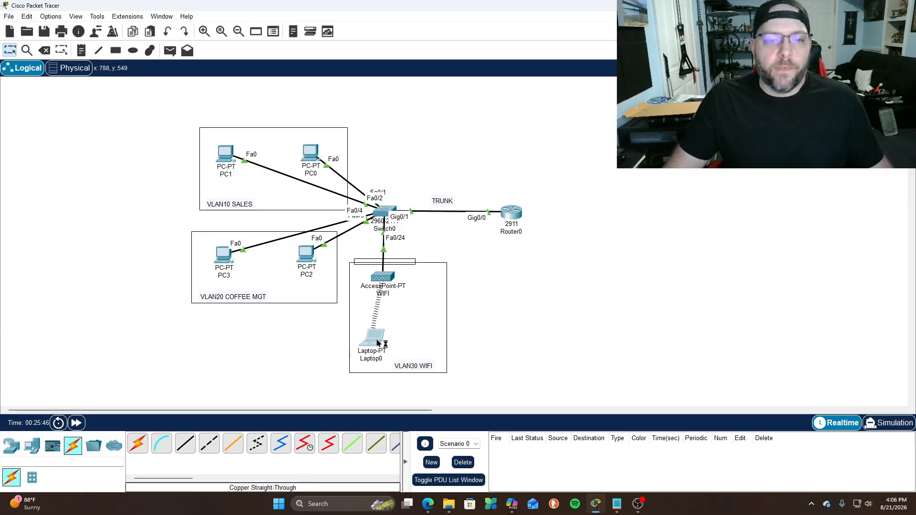
From Laptop0's command prompt, ping 192.168.10.21 and 192.168.20.21
left_click(538, 154)
left_click_drag(523, 104, 436, 86)
type("pin")
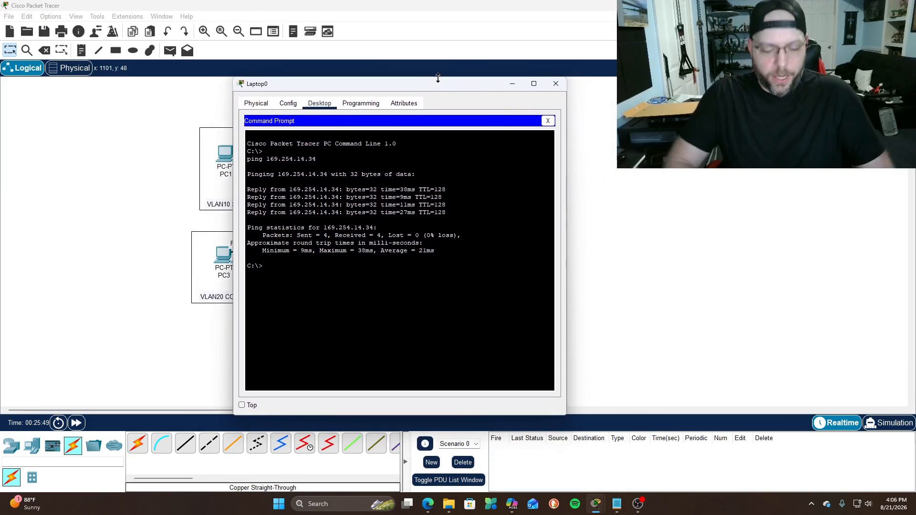
type("g 192.1658")
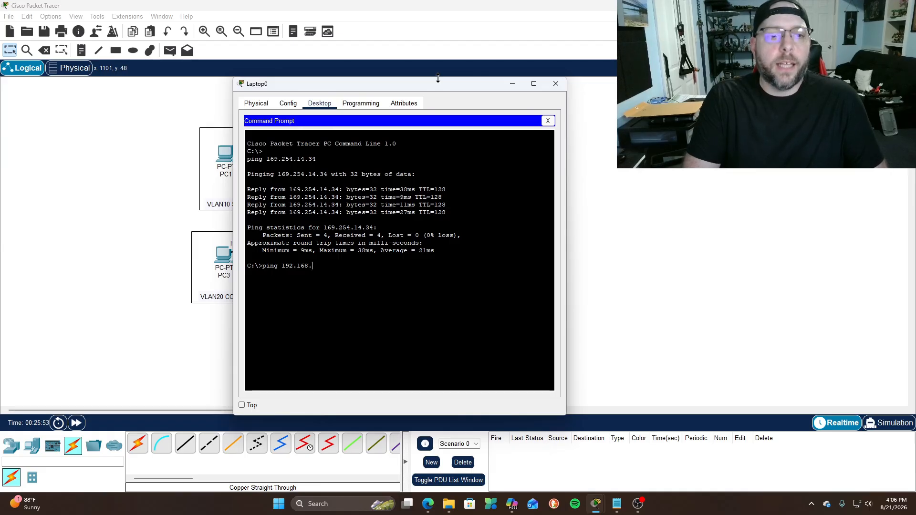
type(".10.21")
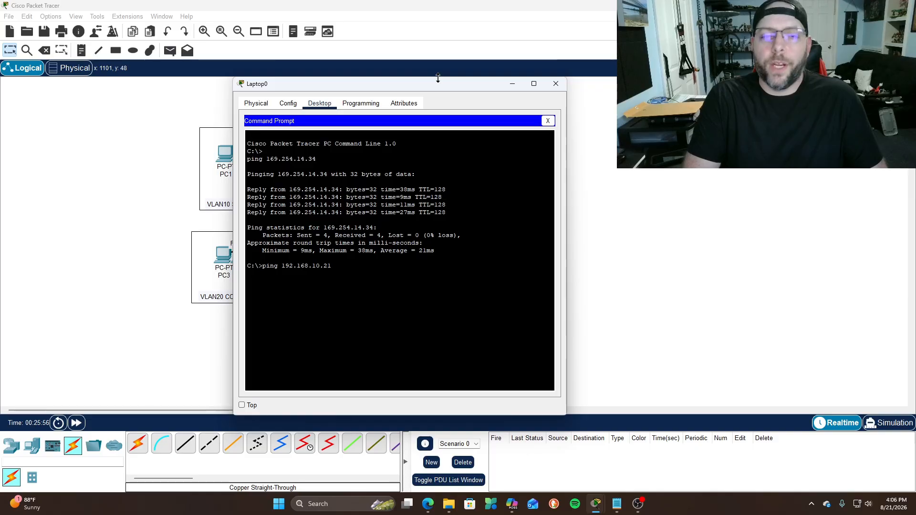
key("Return")
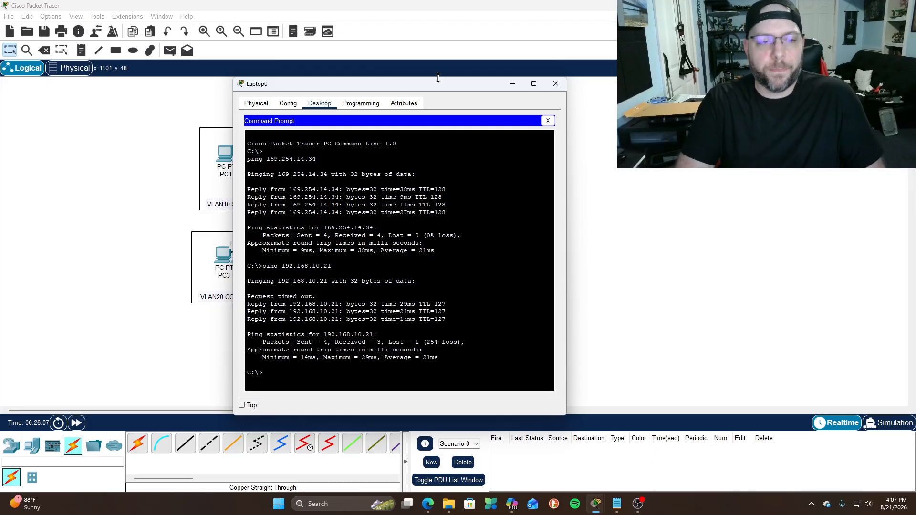
key("Up")
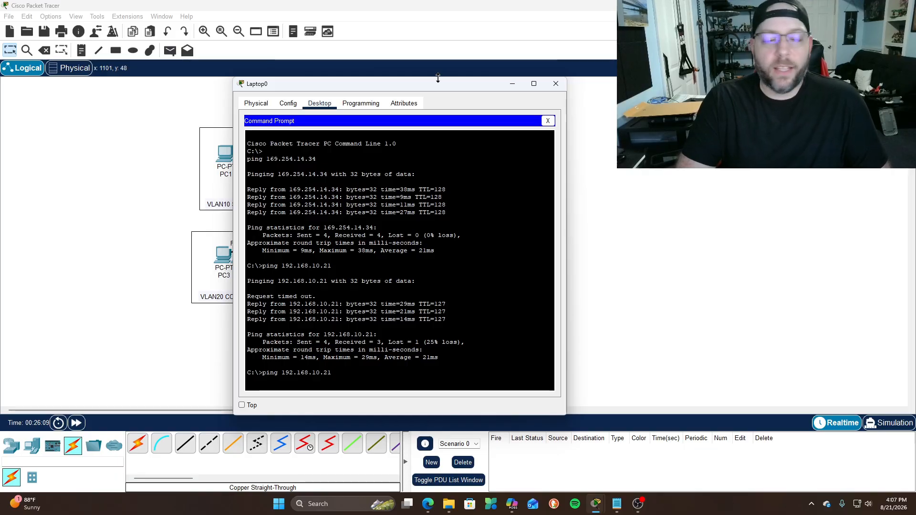
key("BackSpace")
key("BackSpace")
type("20.21")
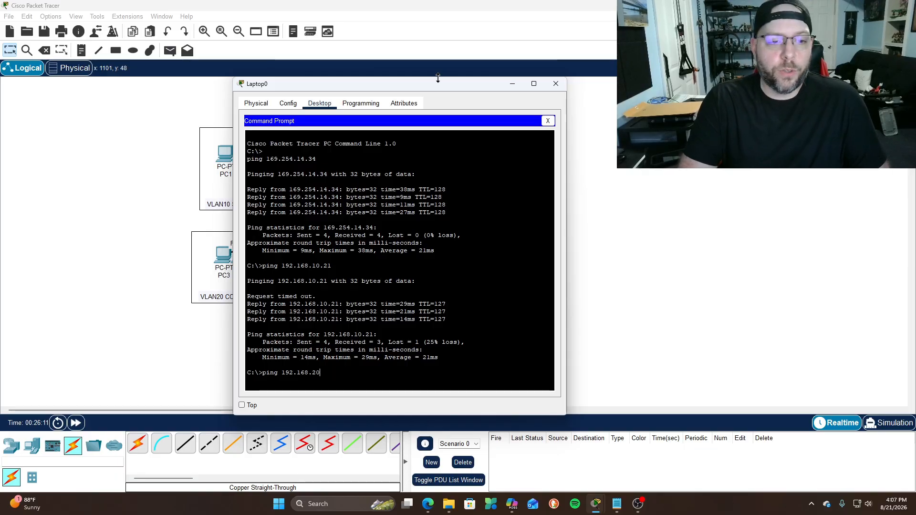
key("Return")
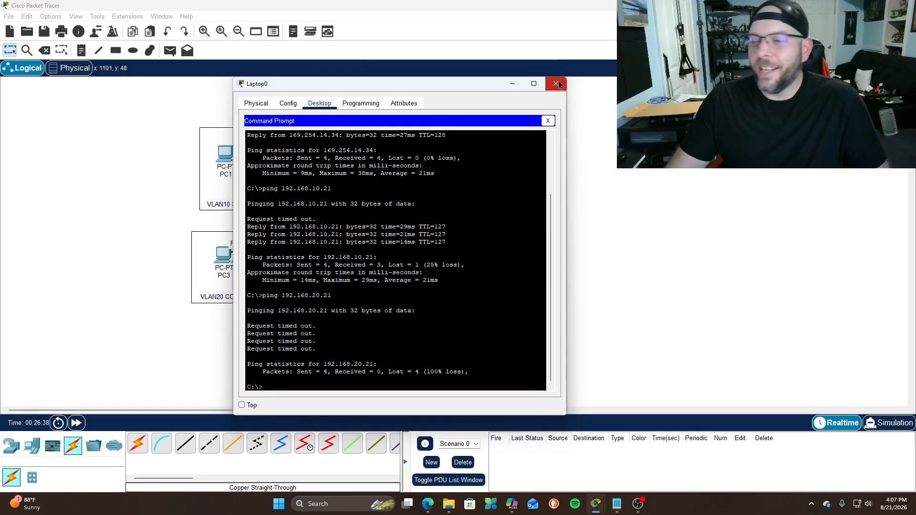
Ping the gateways 192.168.20.1, 192.168.30.1 and 192.168.10.1 from Laptop0
type("ping 192.168.20")
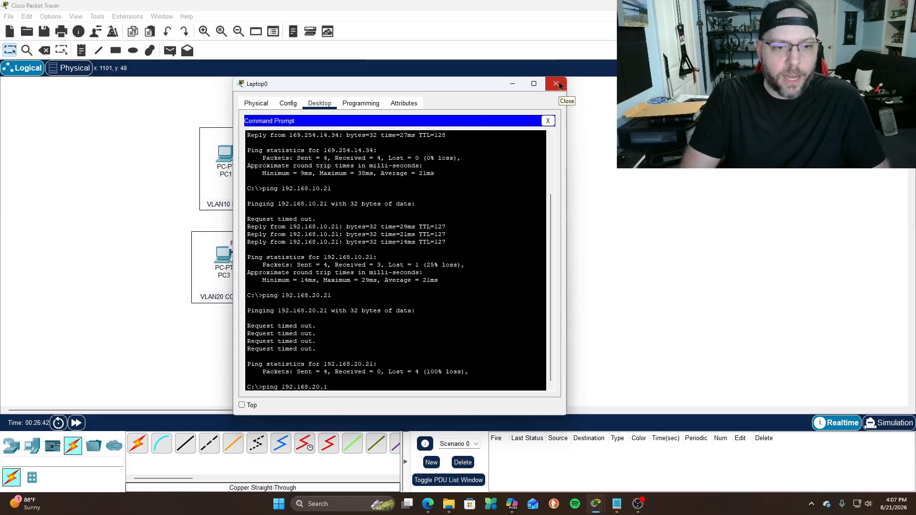
type(".1")
key("Return")
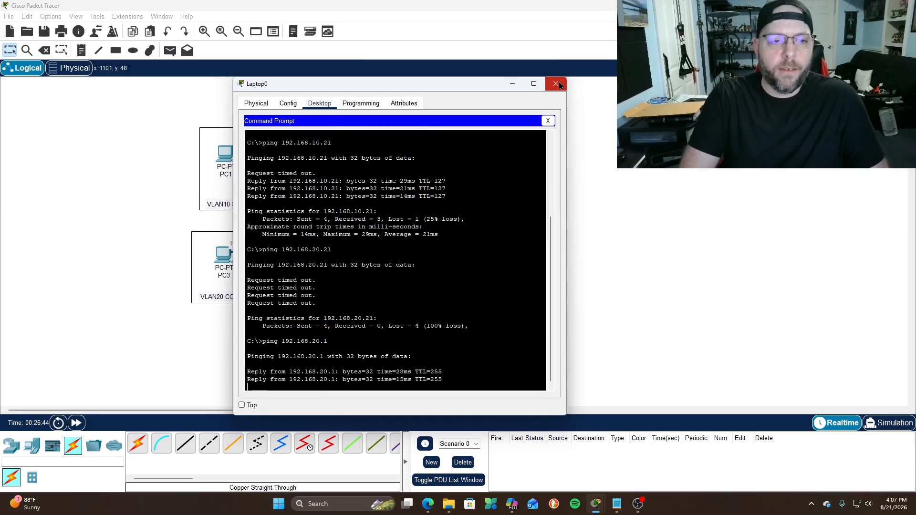
key("Up")
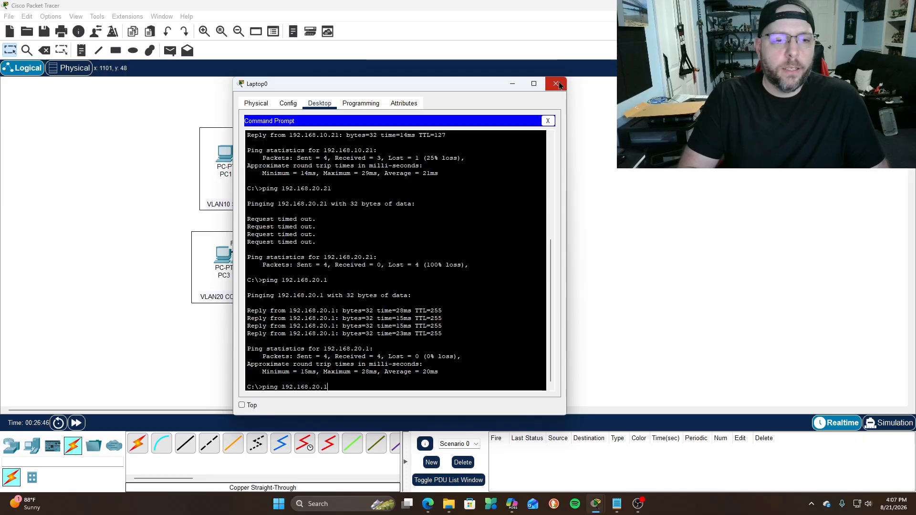
key("BackSpace")
key("BackSpace")
key("BackSpace")
type("3")
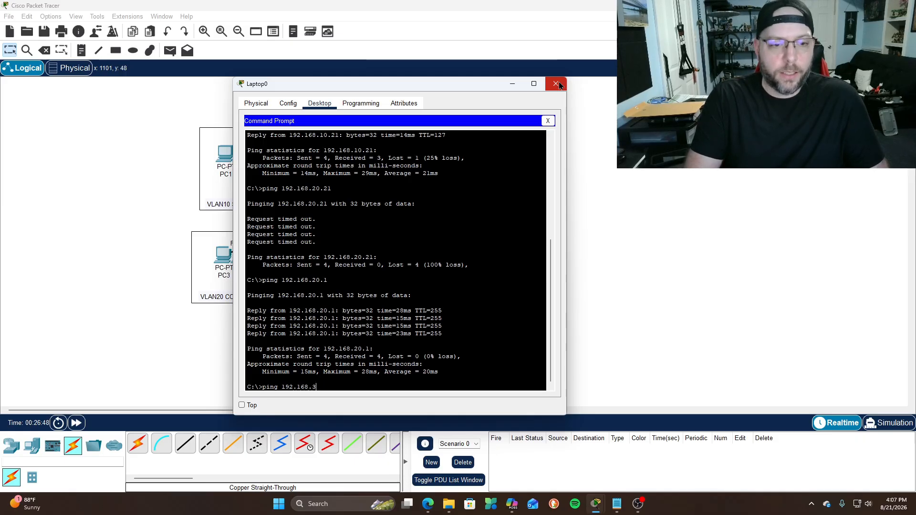
type("0.1")
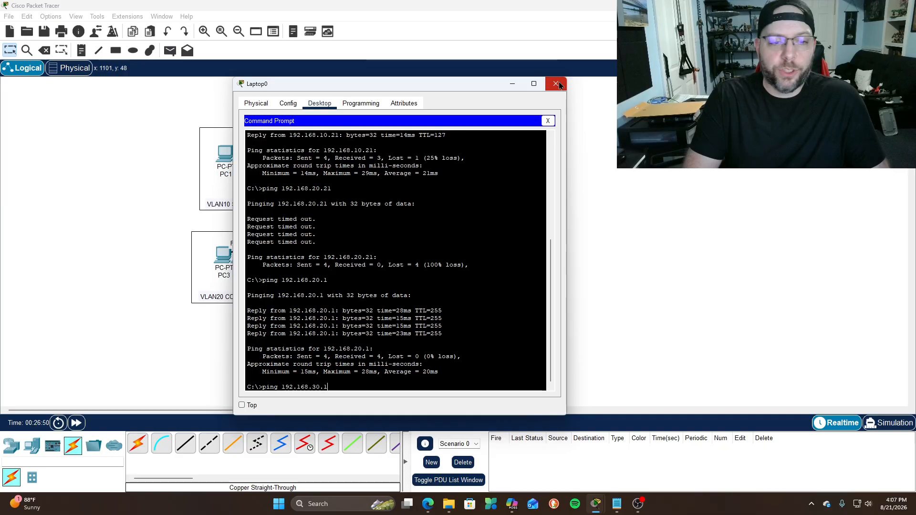
key("Return")
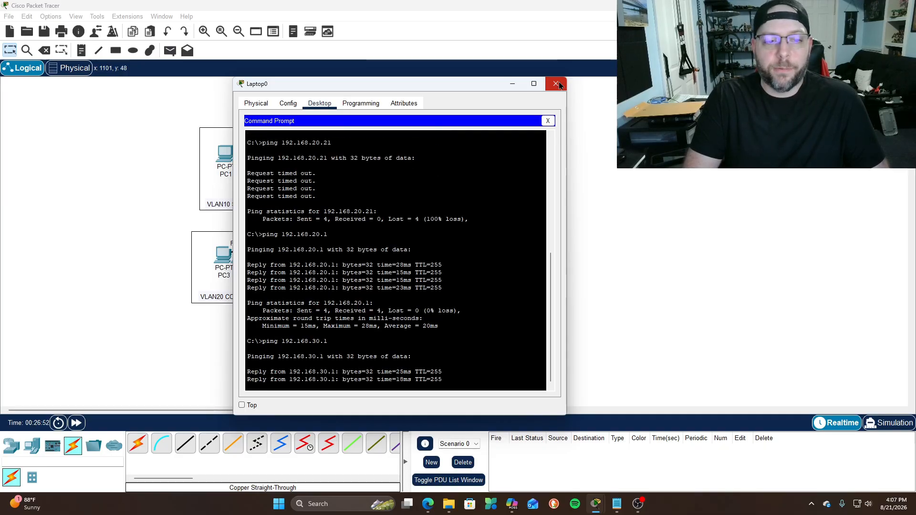
key("Up")
key("BackSpace")
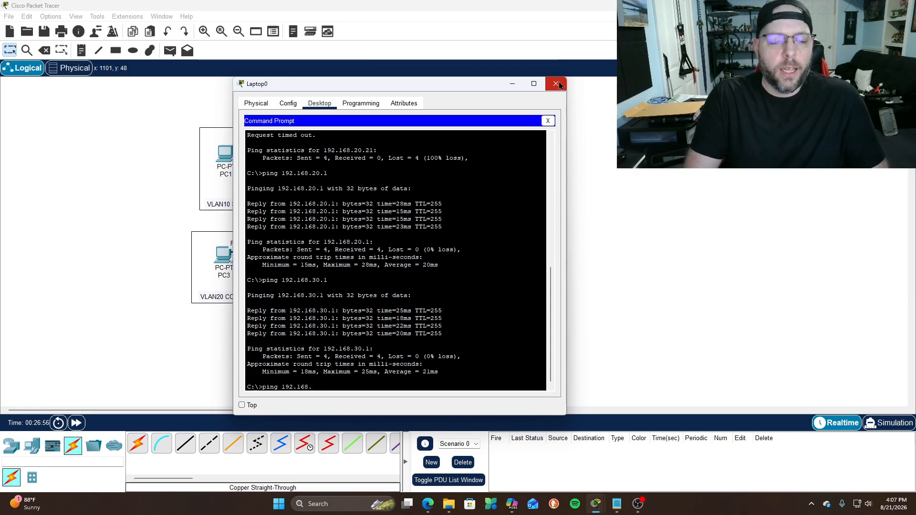
type("10.1")
key("Return")
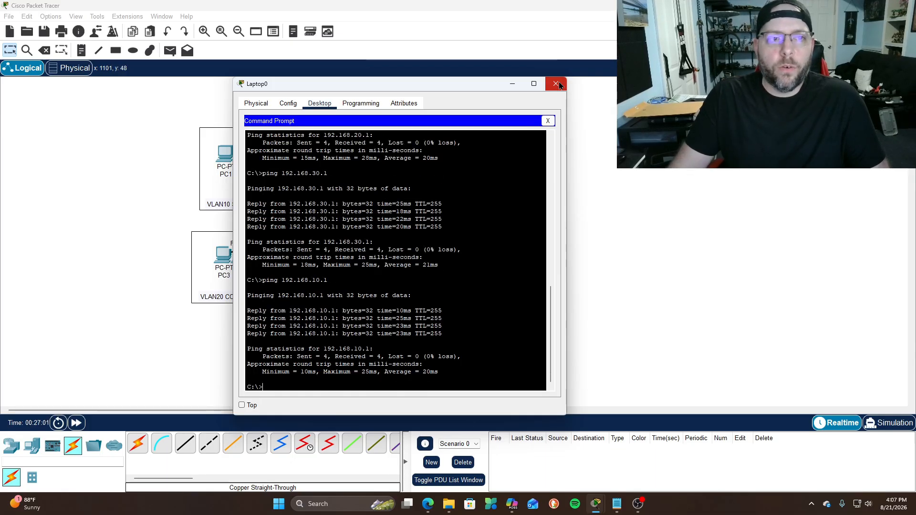
Run ipconfig on PC1 to show 192.168.10.21 with gateway 192.168.10.1
left_click(557, 84)
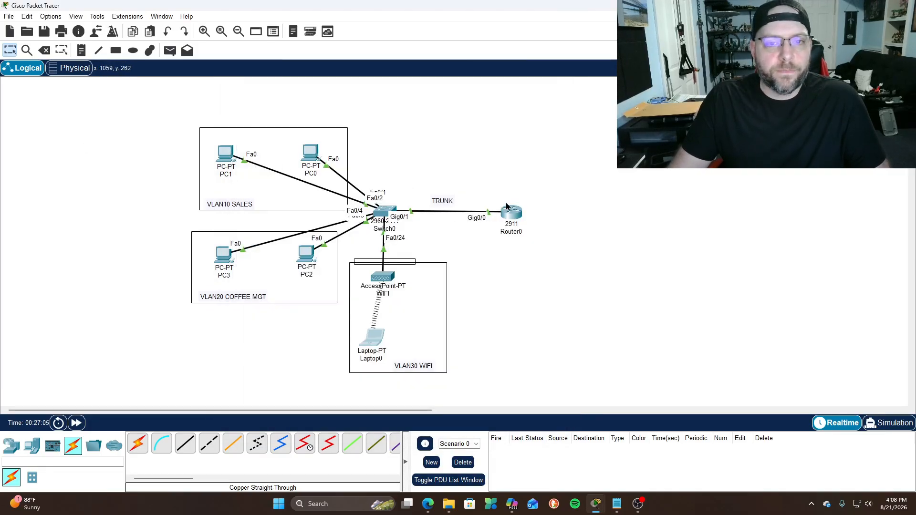
left_click(224, 162)
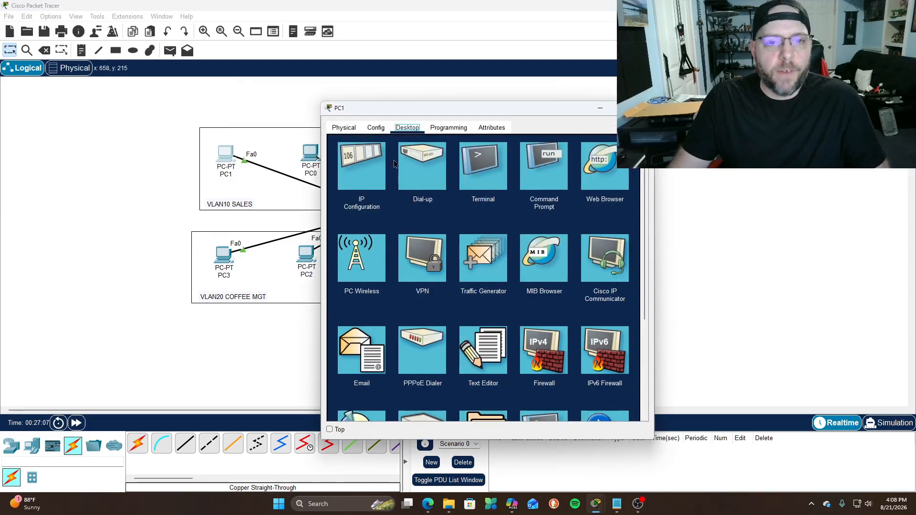
left_click(549, 171)
type("ipconfig")
key("Return")
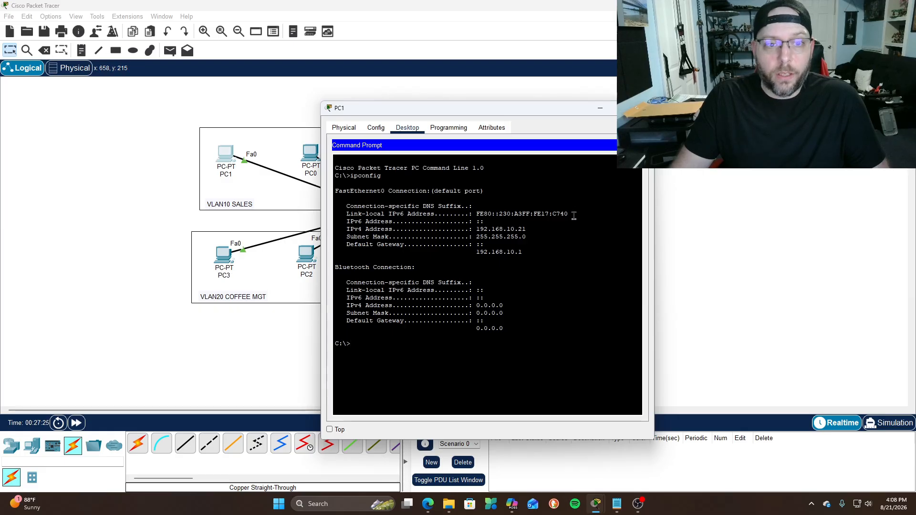
Ping 192.168.10.22 from PC1, then close its window
type("ping")
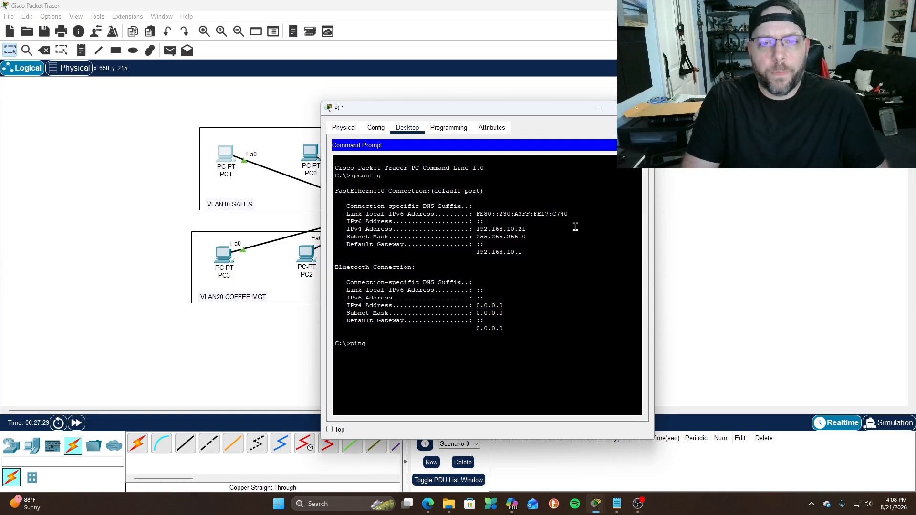
type(" 192.168.10.2")
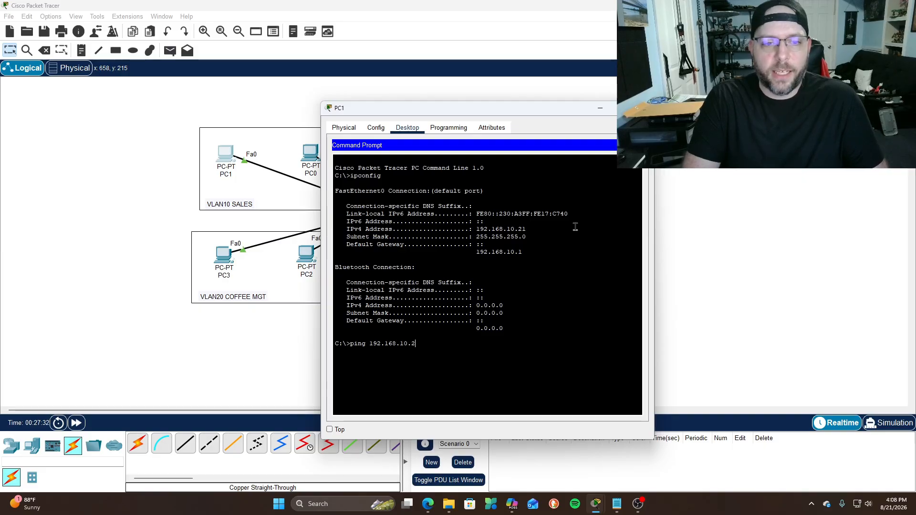
type("2")
key("Return")
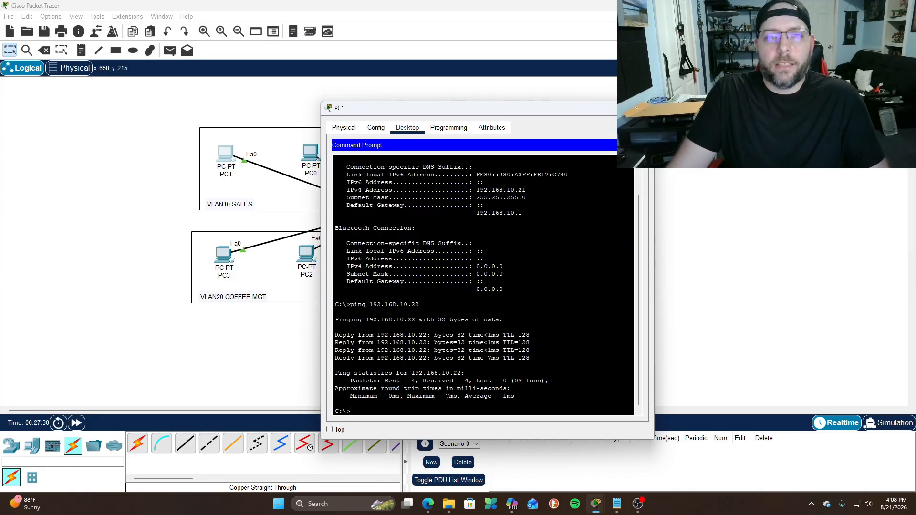
left_click(641, 108)
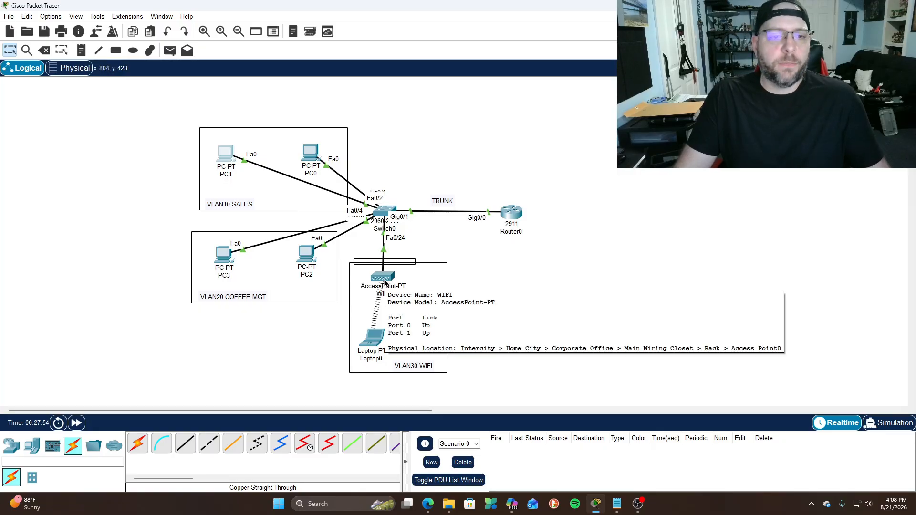
Shift Laptop0 a few pixels up-right and raise Router0 above Switch0's upper right
left_click_drag(377, 335, 380, 333)
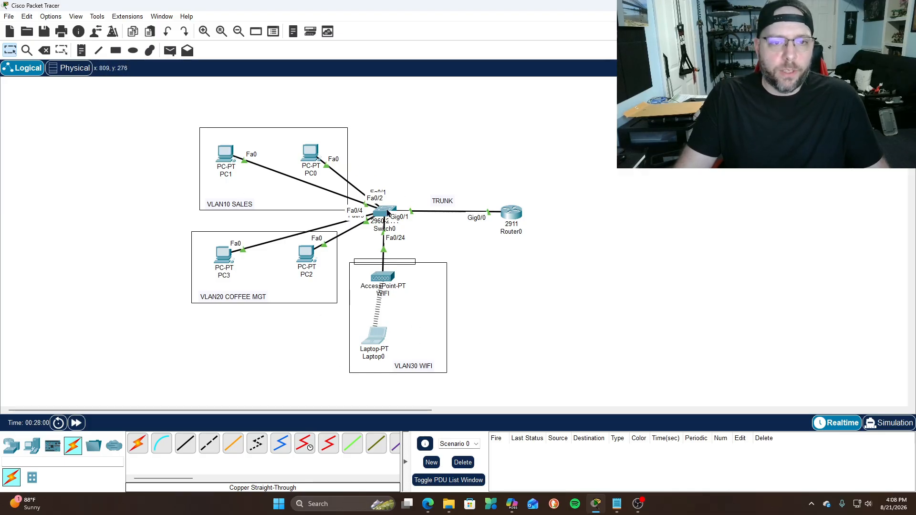
left_click_drag(517, 213, 523, 153)
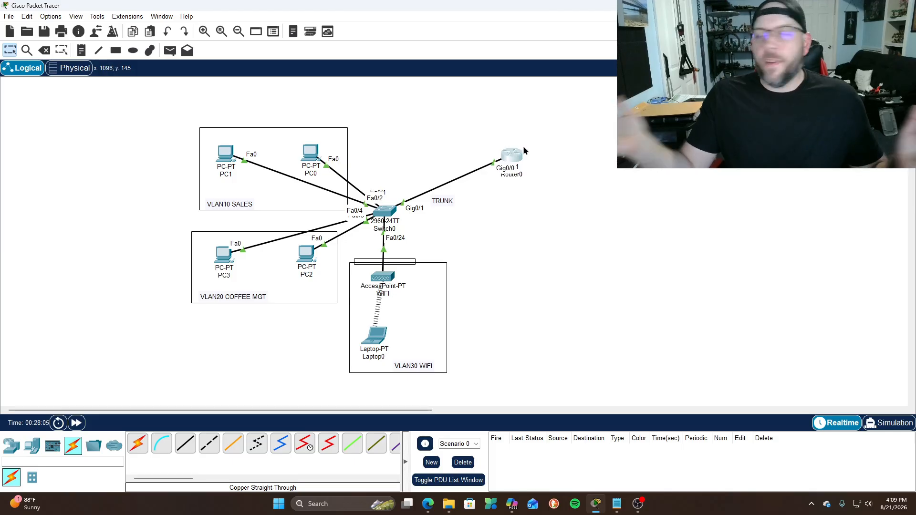